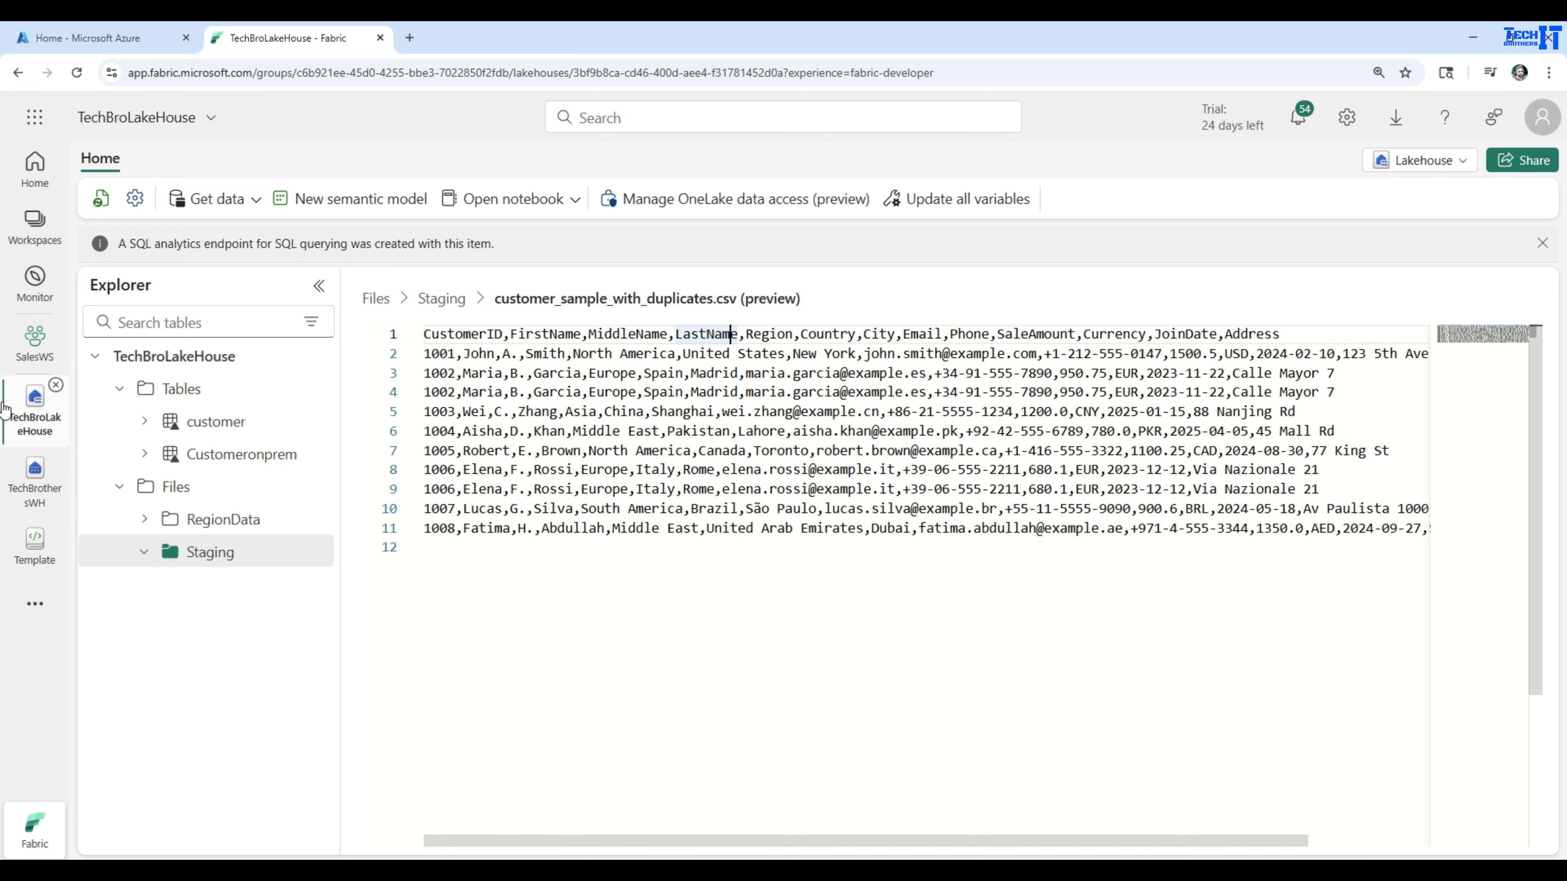
Create a Dataflow Gen2 named df_addcolumn in the DataFlows folder of the SalesWS workspace
click(23, 350)
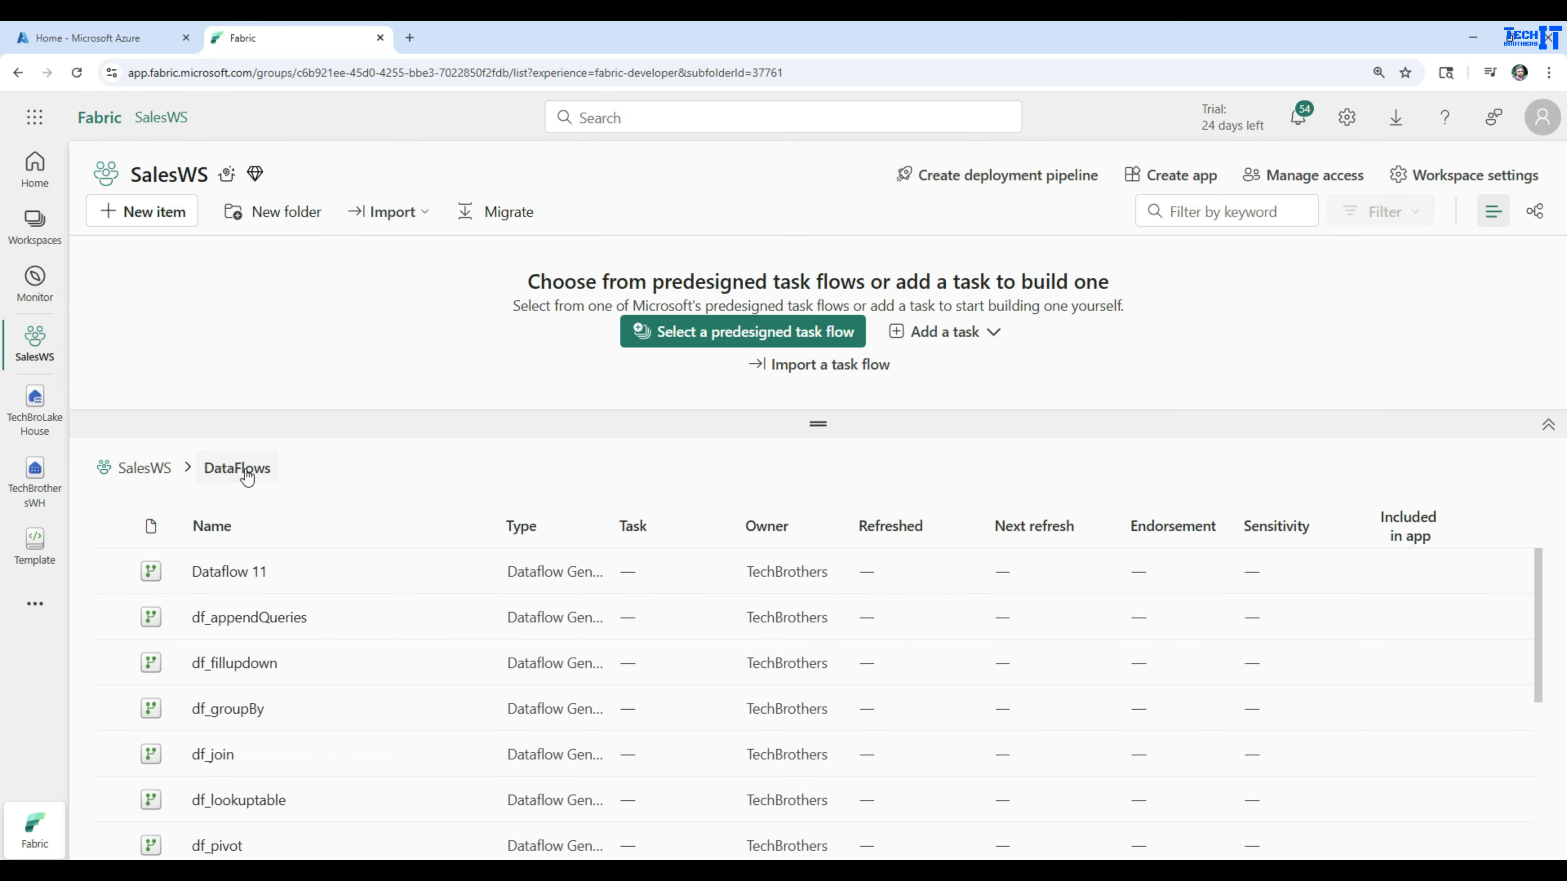
click(156, 213)
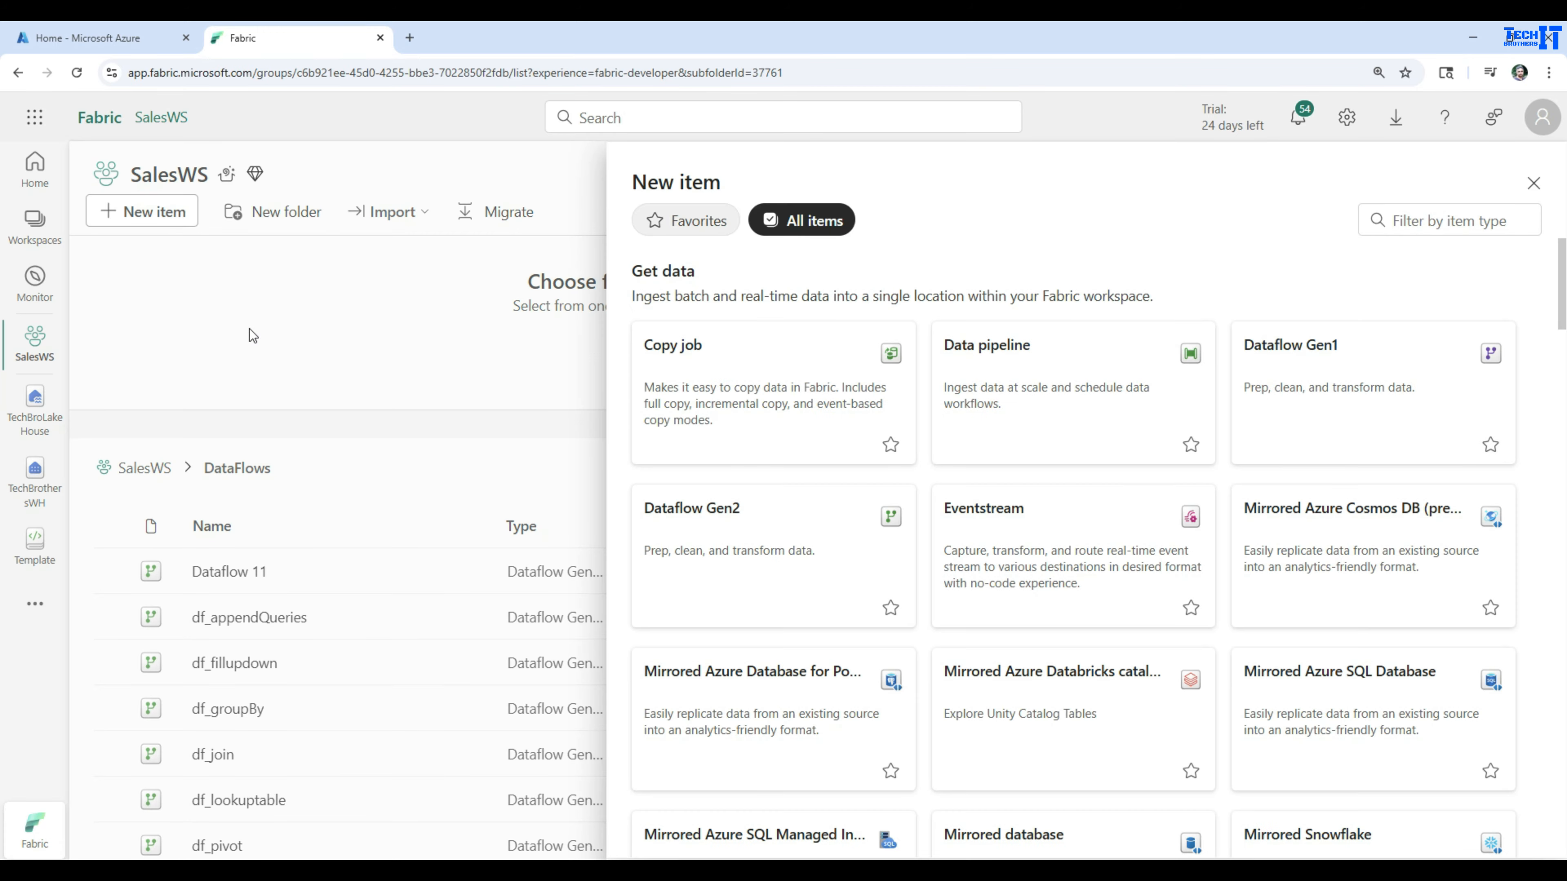
click(731, 543)
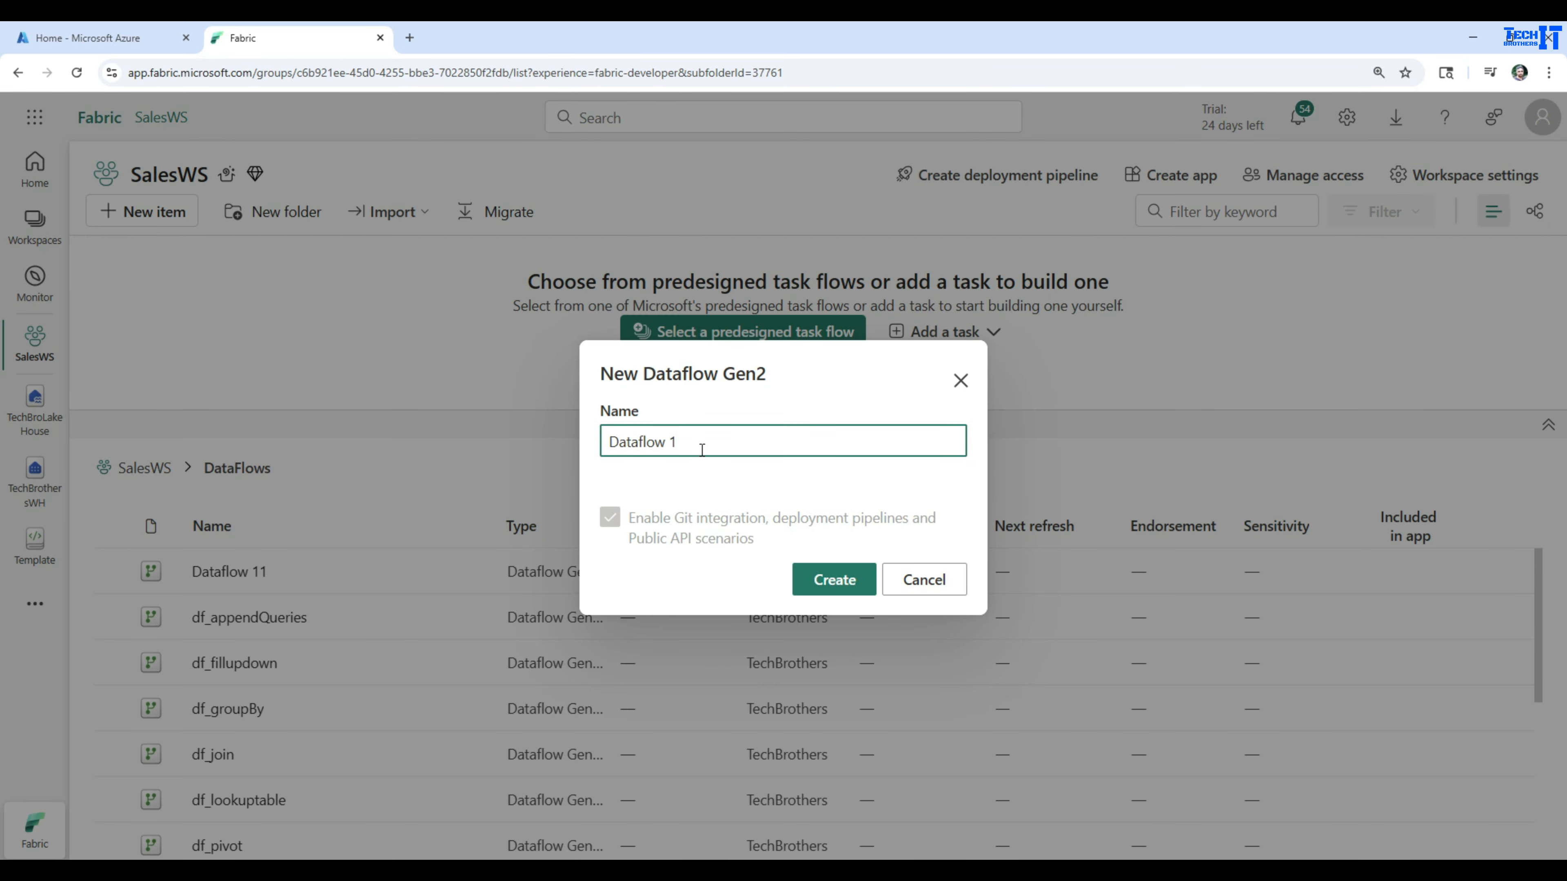
drag(704, 447, 496, 435)
text(df_addcolumn)
click(825, 581)
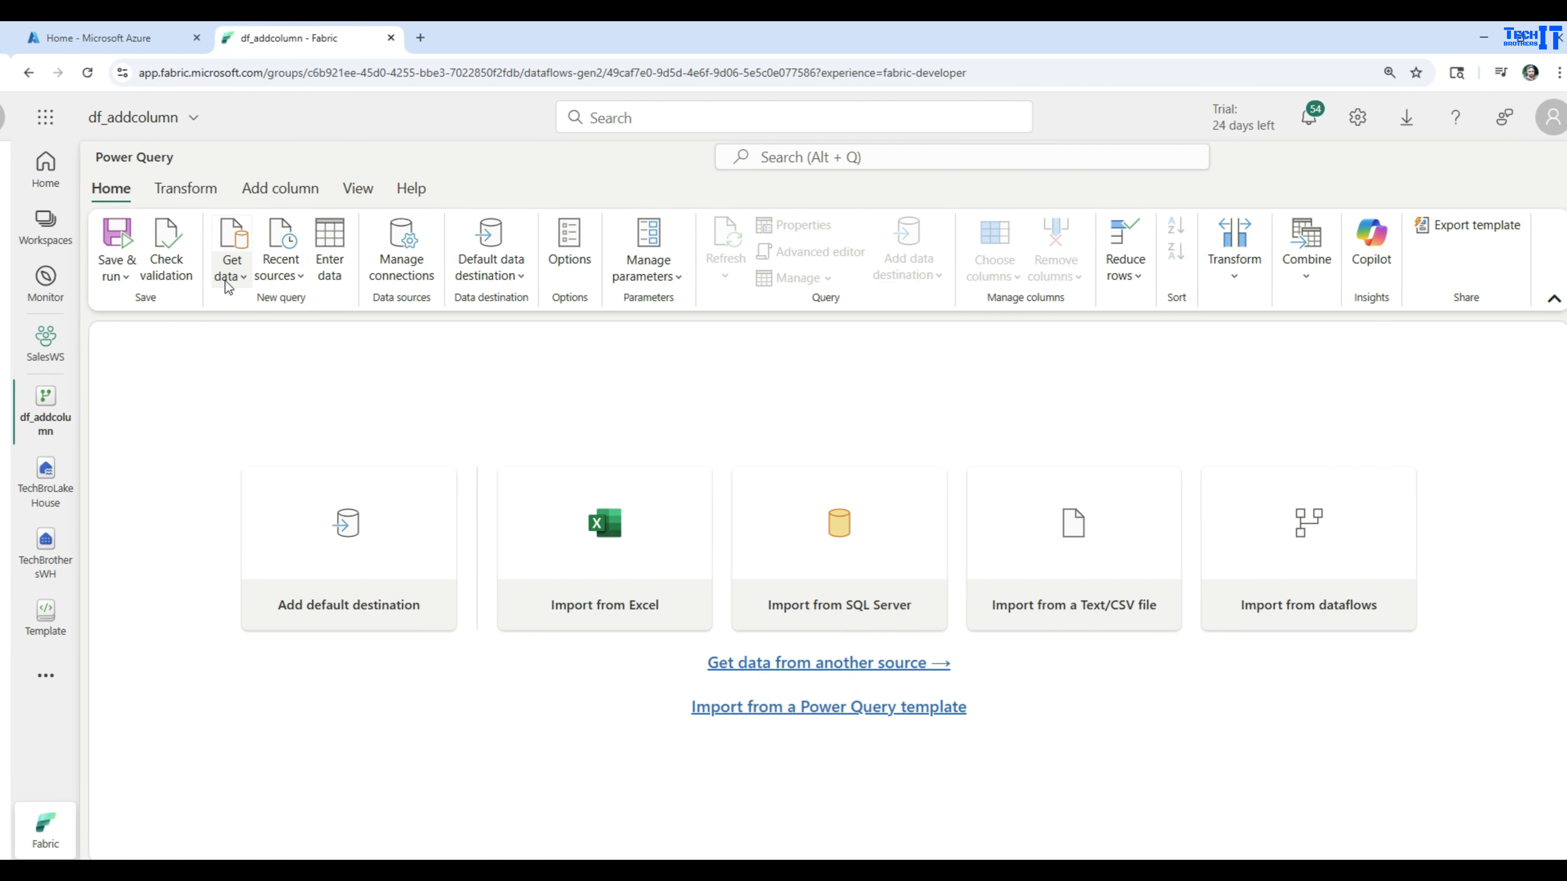
Choose a Microsoft Fabric Lakehouse as the new data source for the dataflow
click(228, 280)
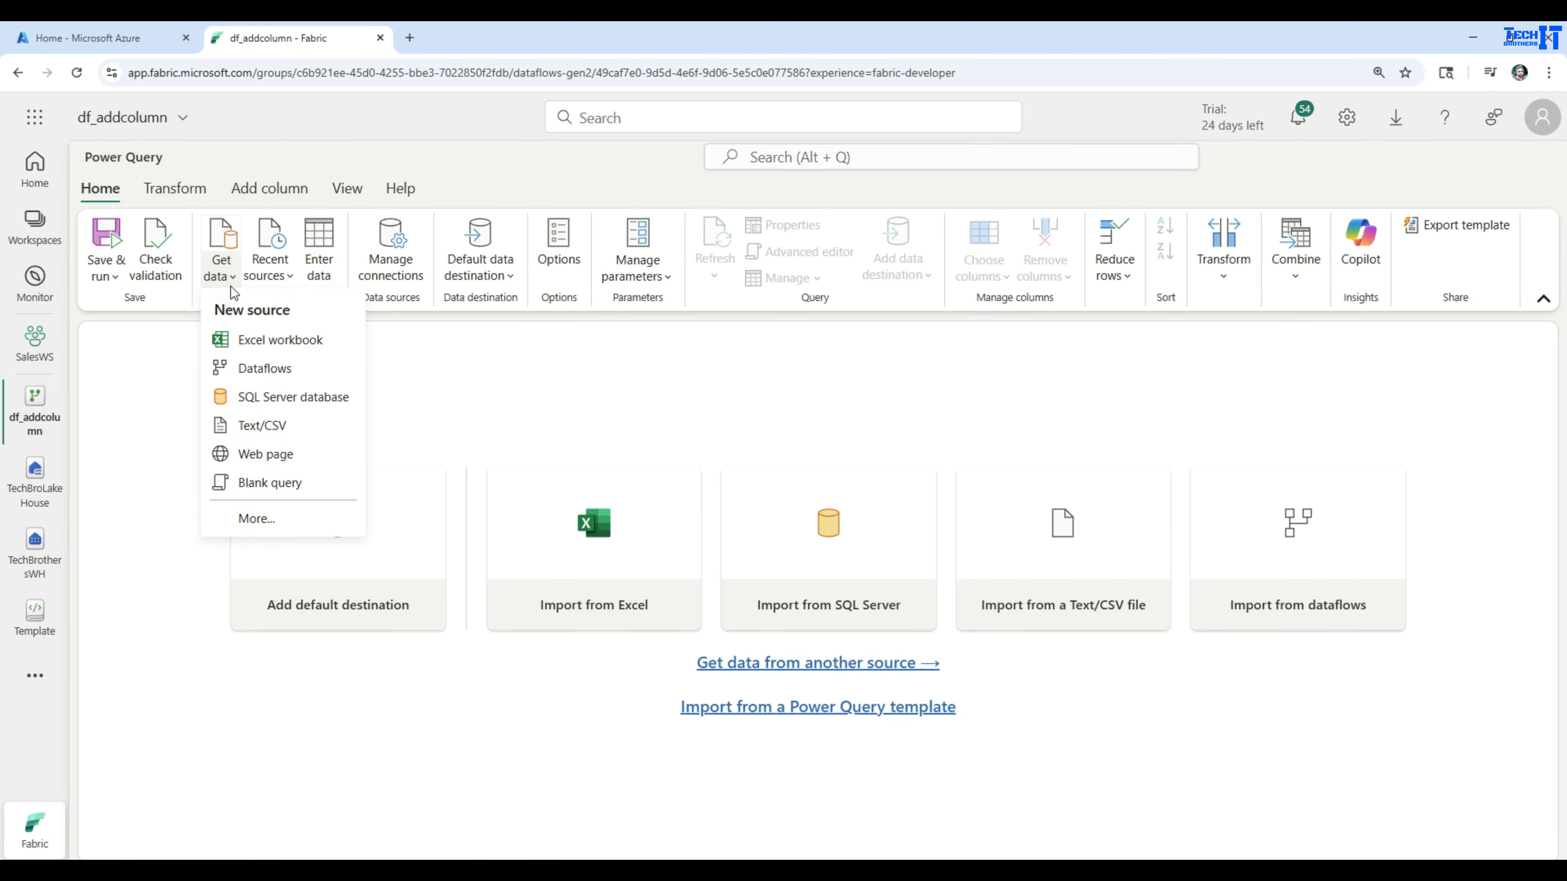
click(253, 517)
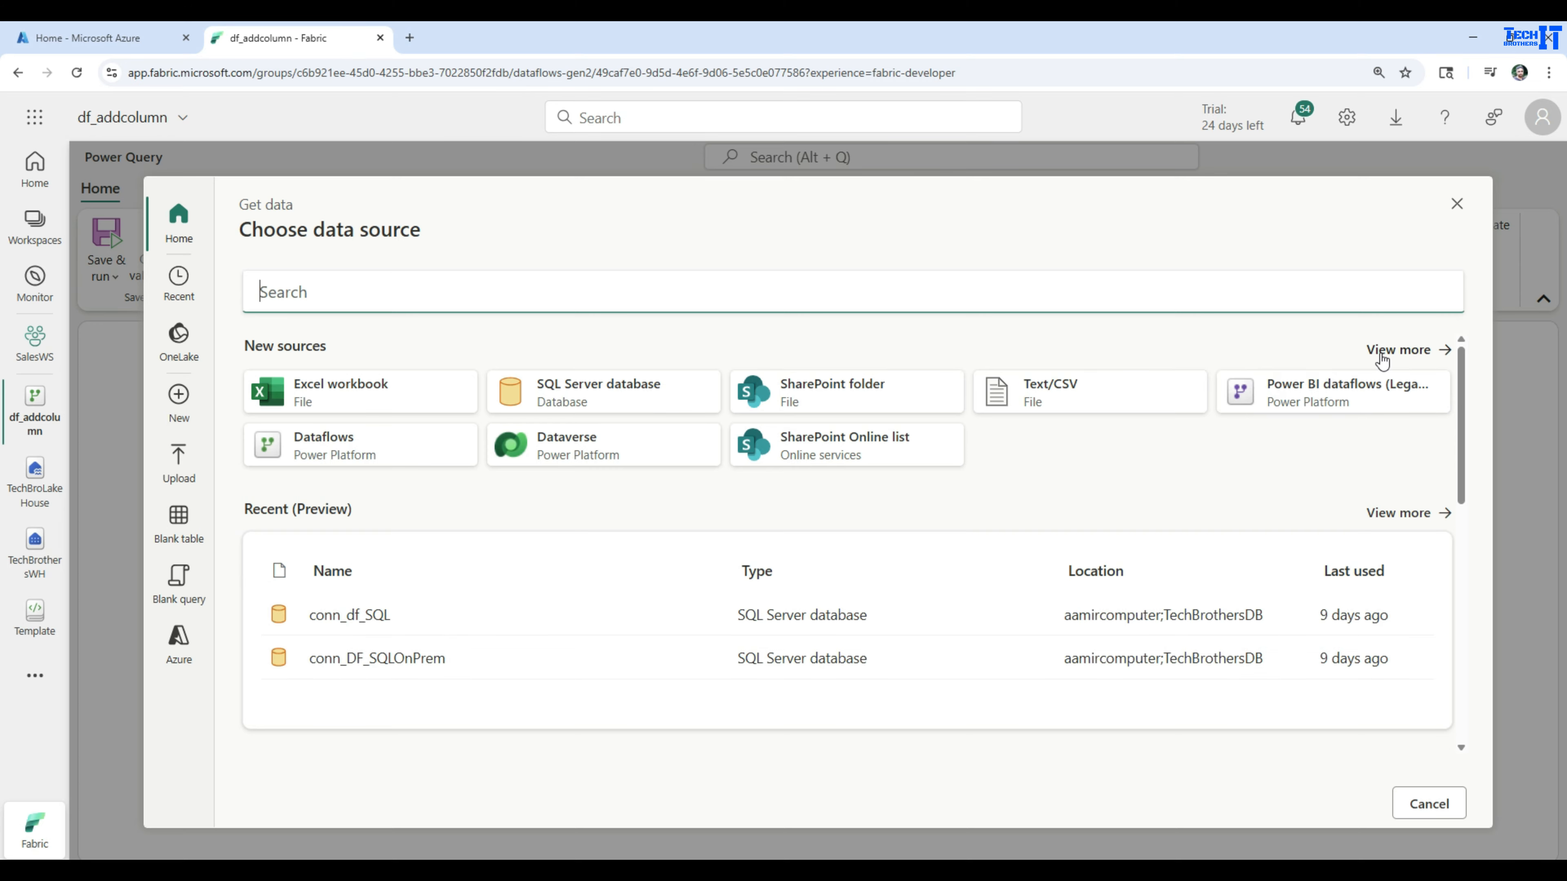
click(1381, 352)
click(646, 356)
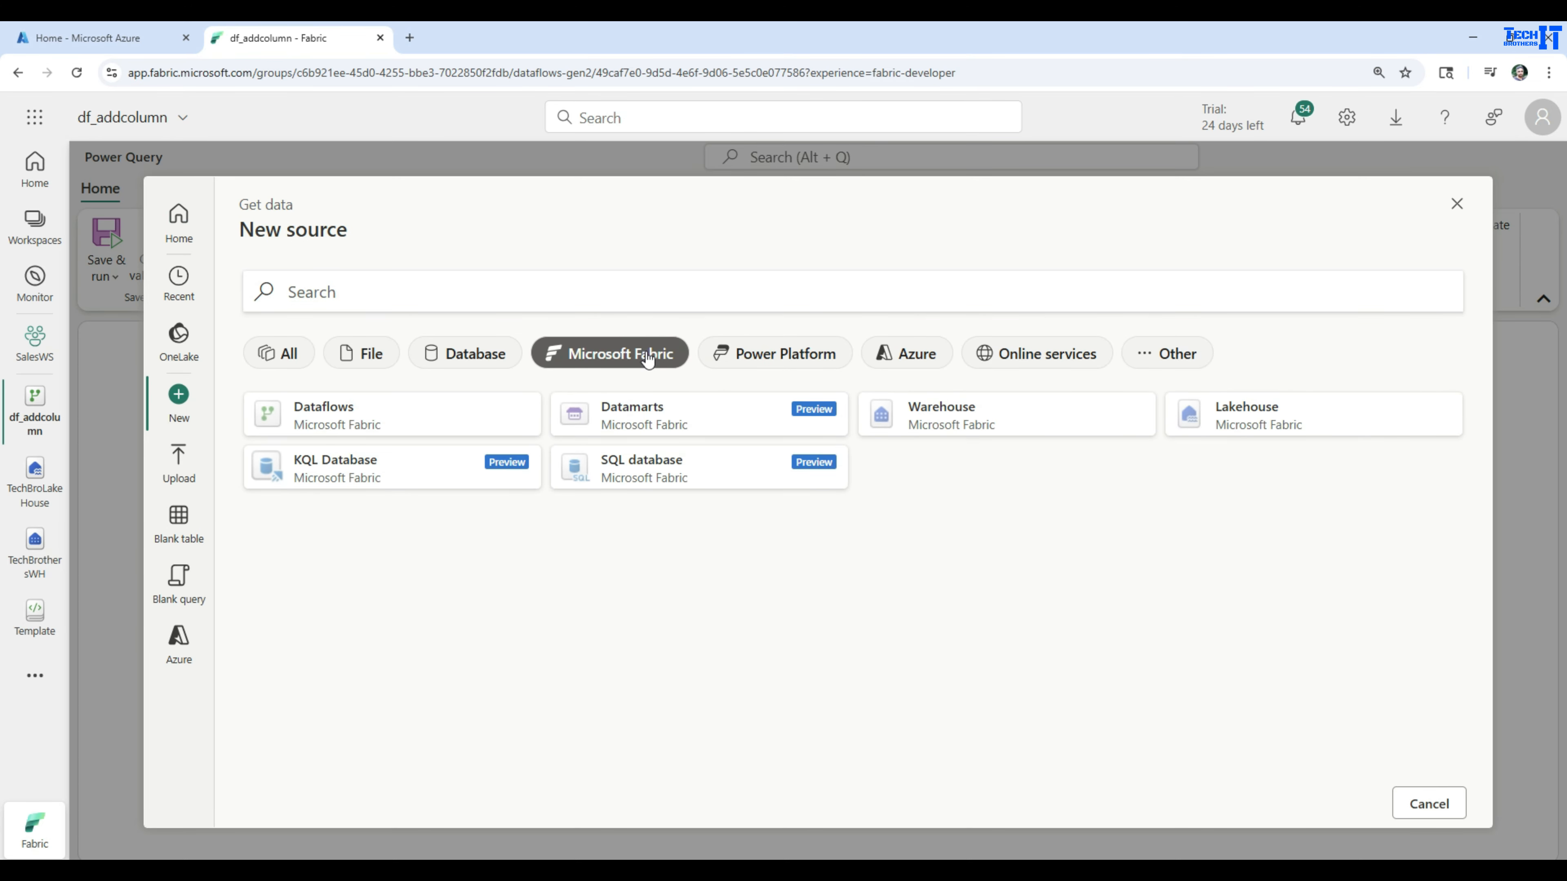
click(1294, 426)
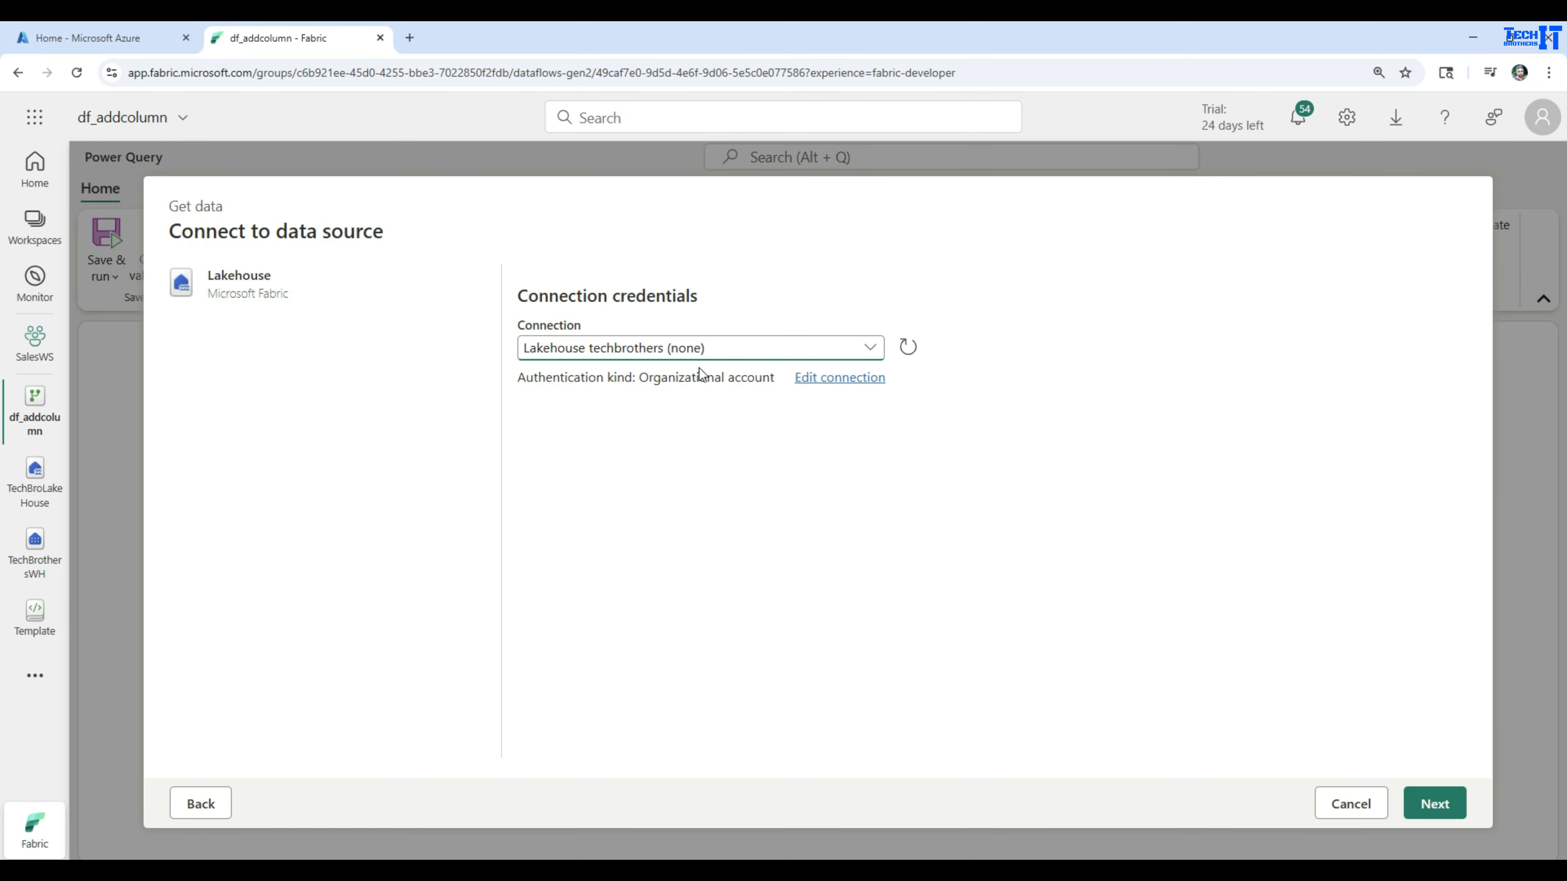
Connect to the lakehouse source with the existing Lakehouse techbrothers (none) connection
click(605, 350)
click(555, 401)
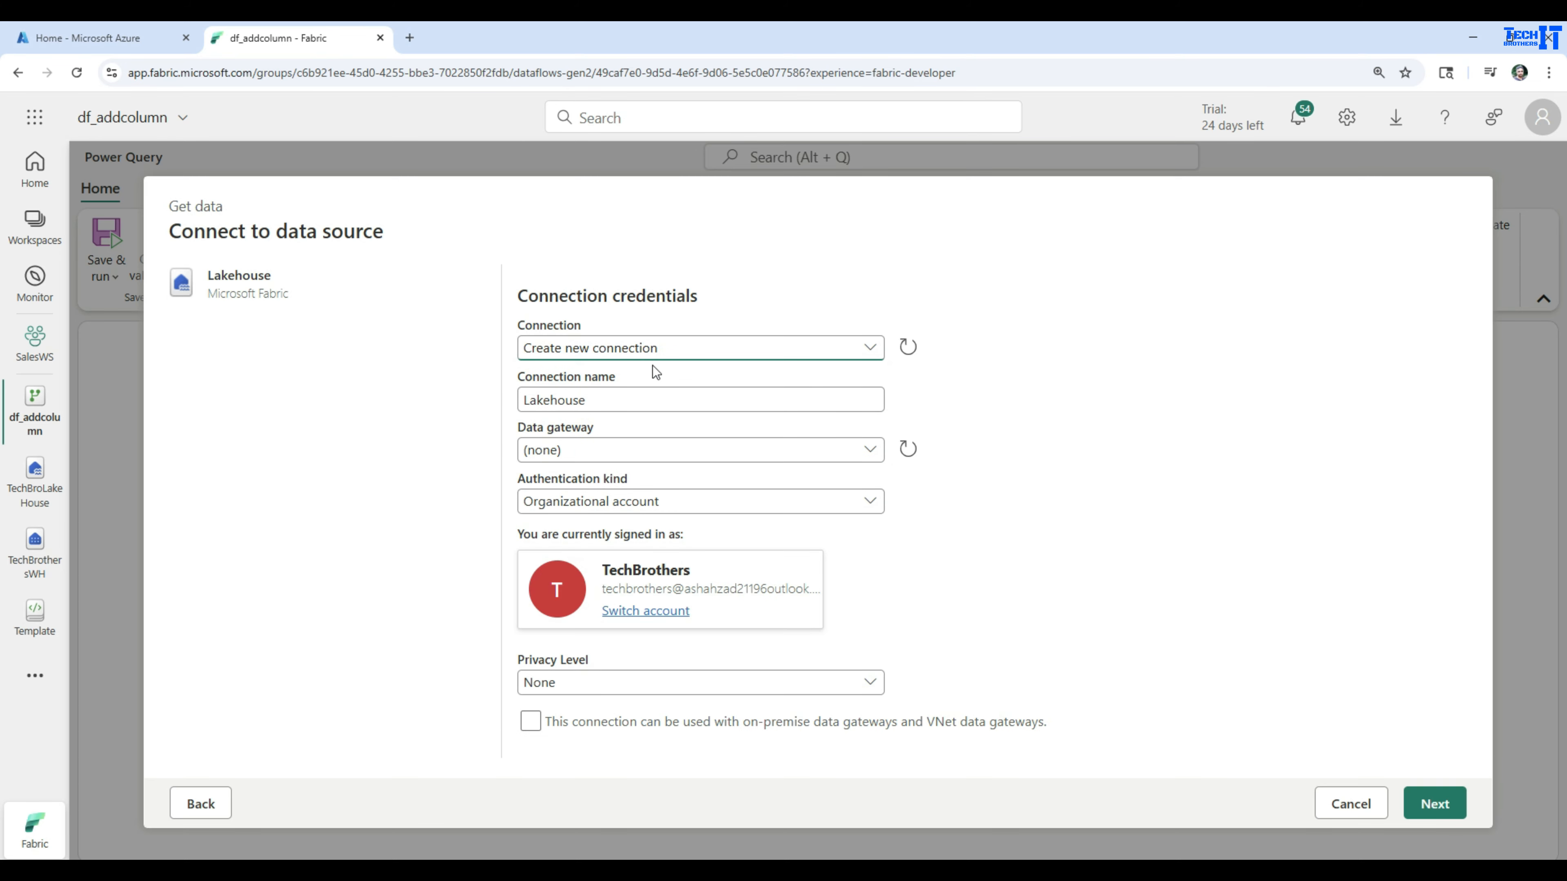
click(622, 349)
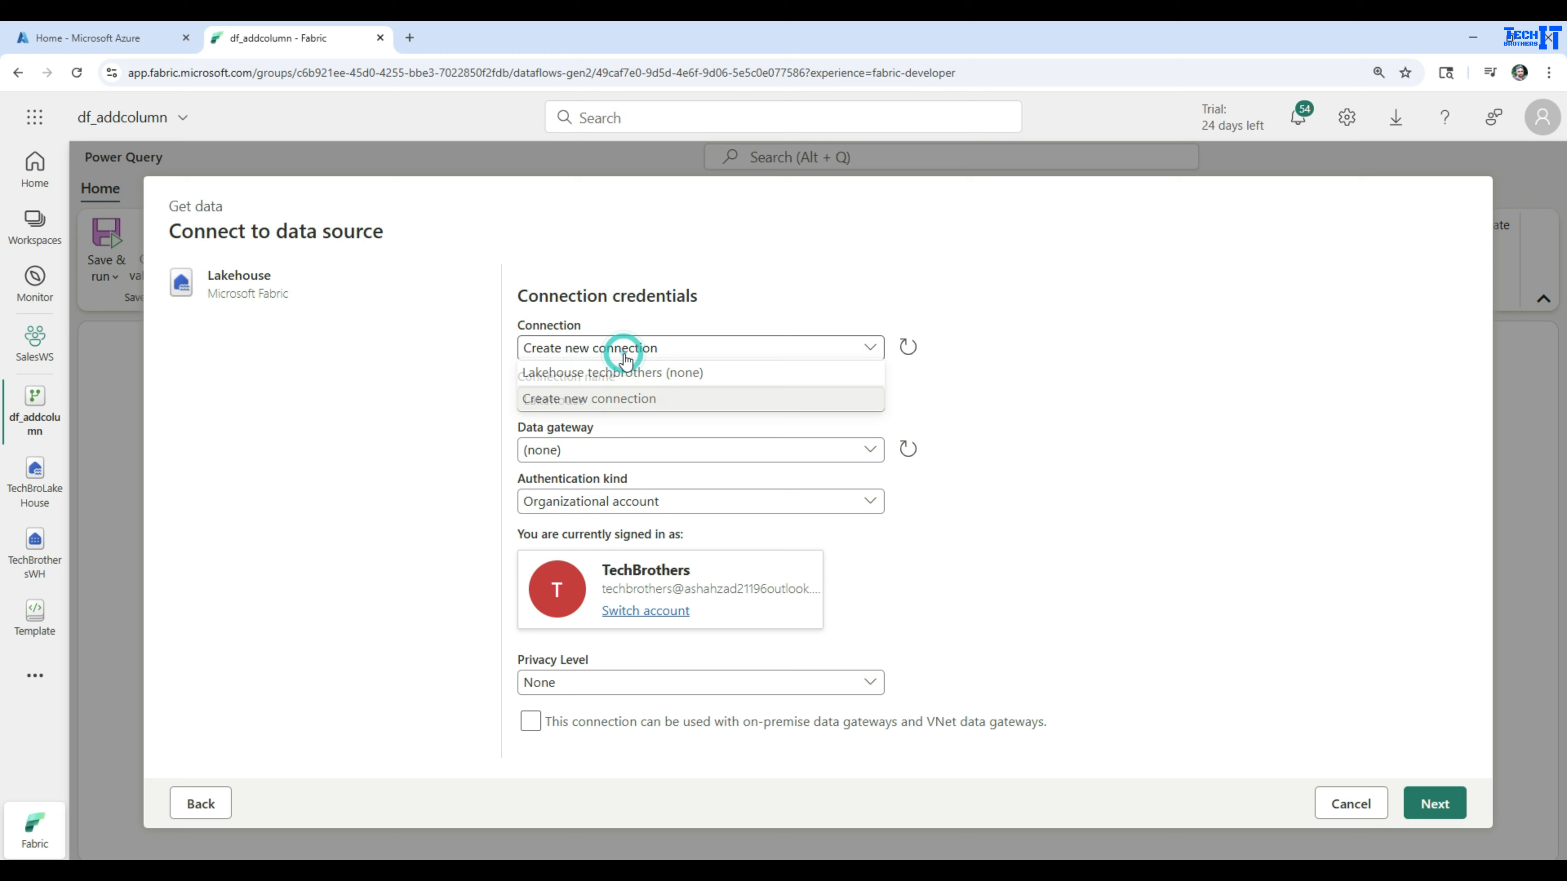
click(575, 375)
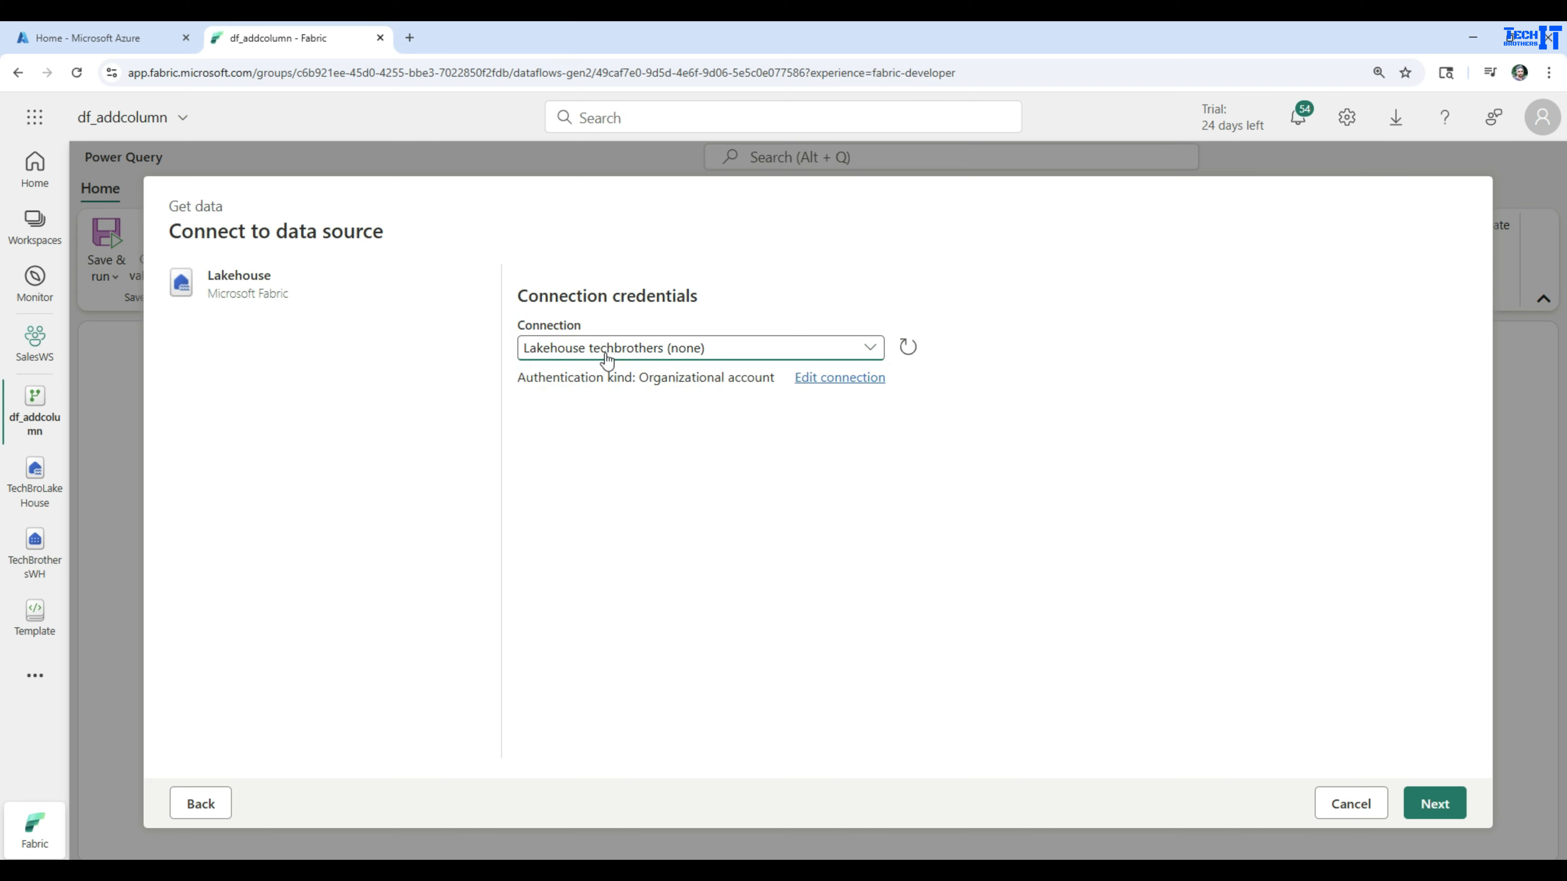
click(1441, 804)
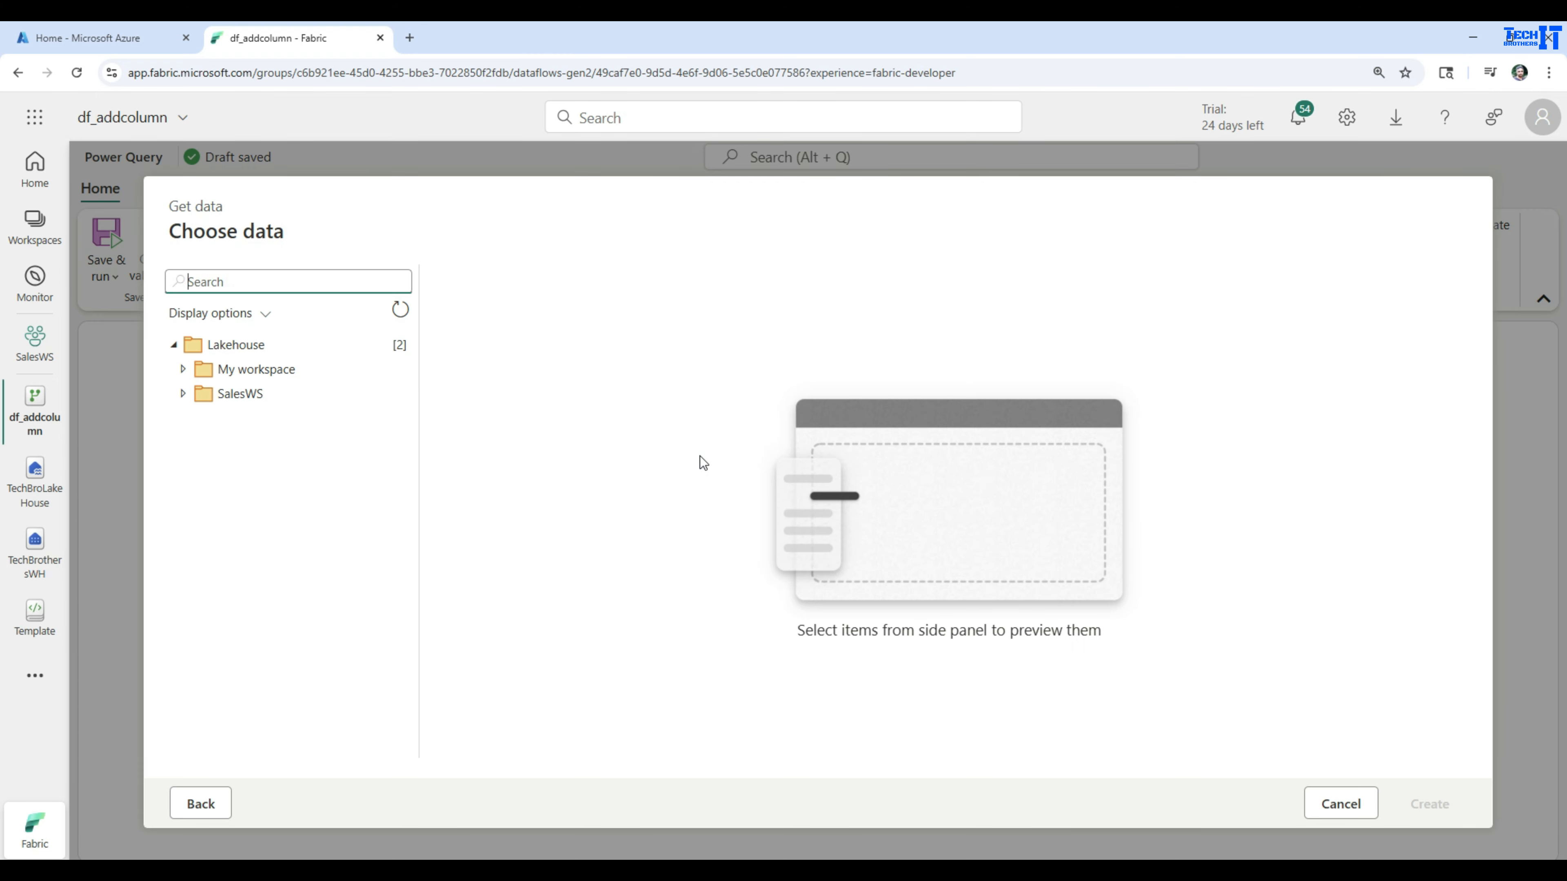
Load customer_sample_with_duplicates.csv from the Staging files folder of TechBroLakeHouse in SalesWS as a query
click(185, 395)
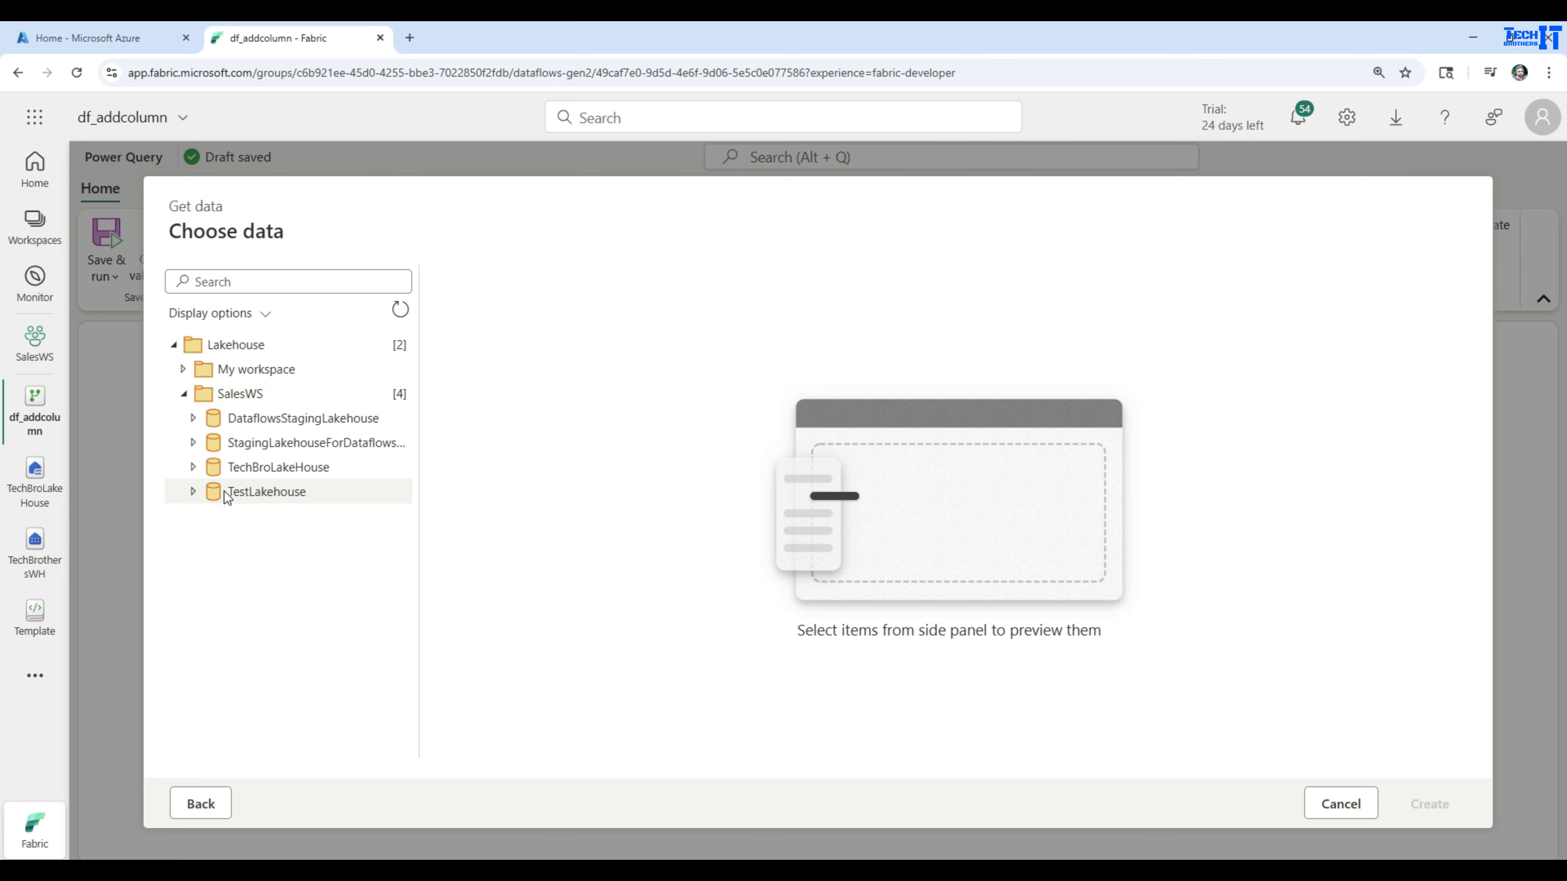
click(193, 470)
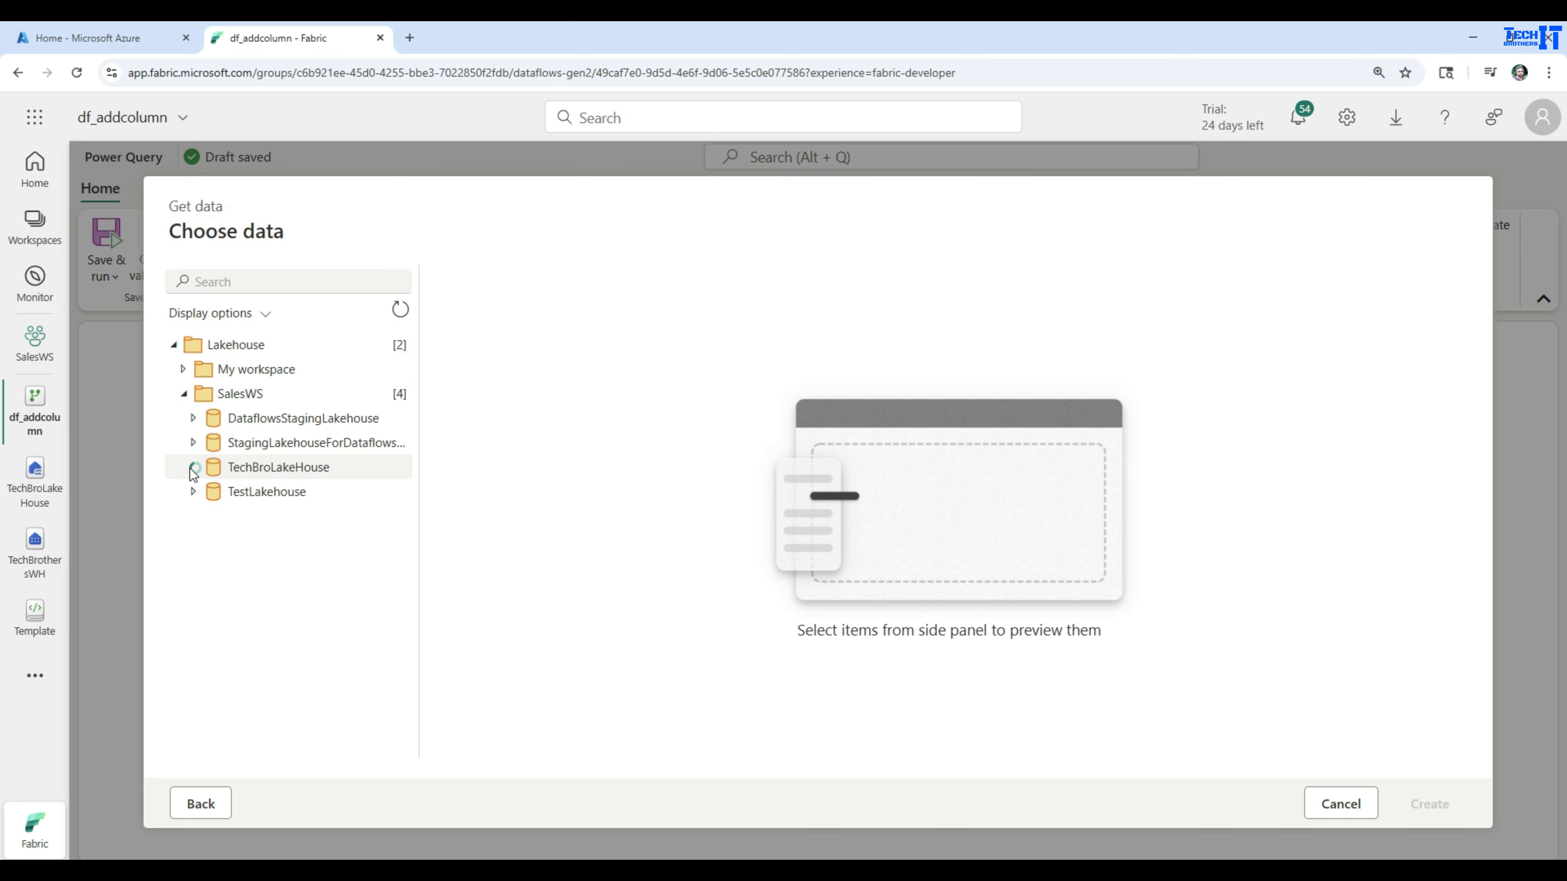
click(204, 493)
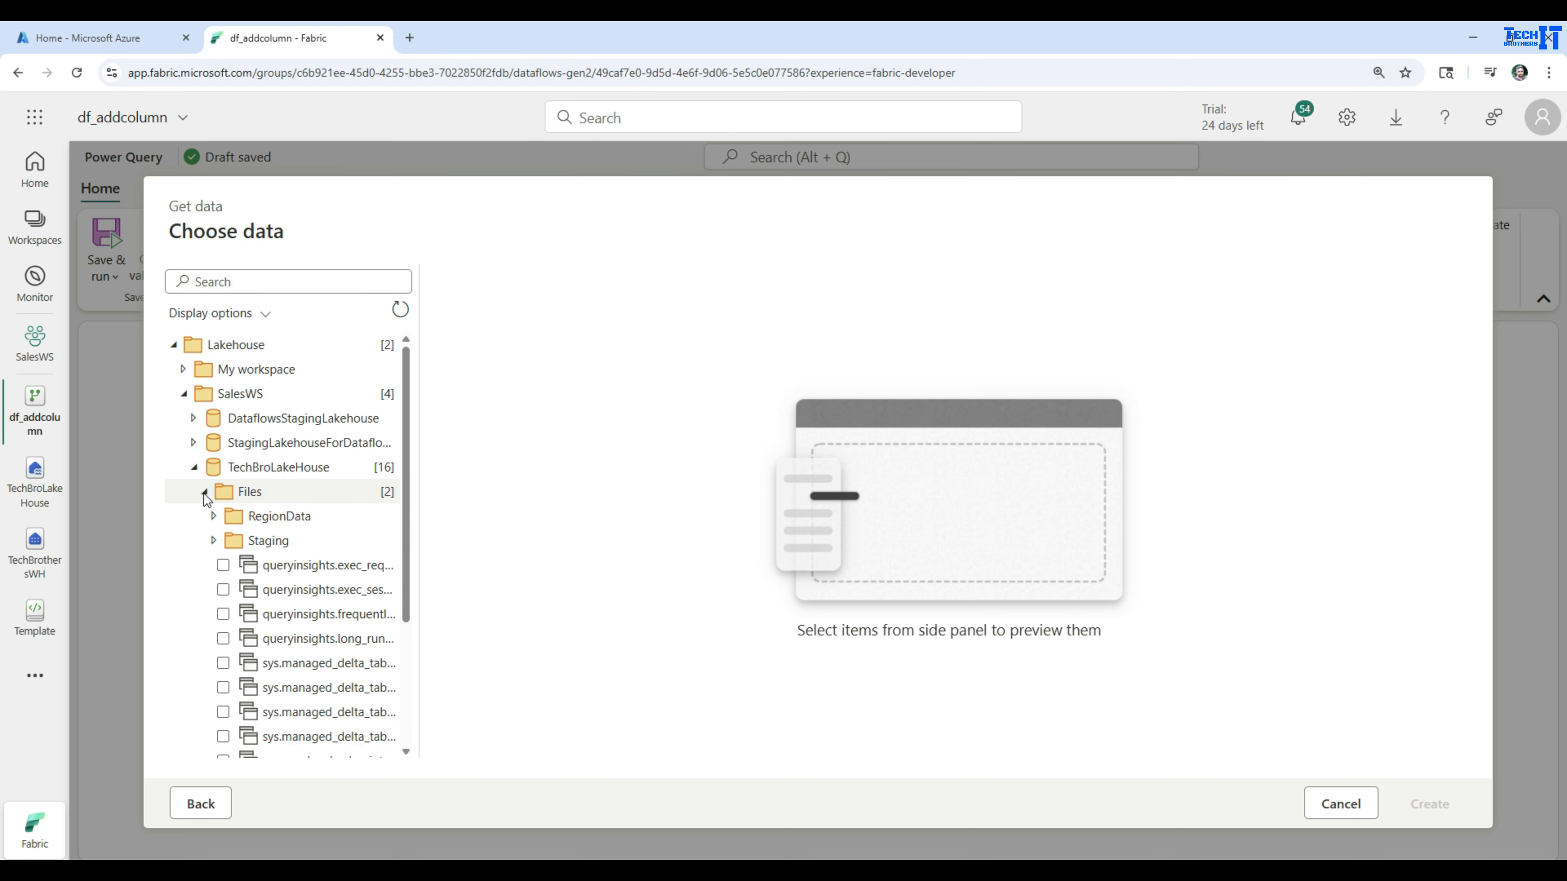
click(269, 541)
click(212, 545)
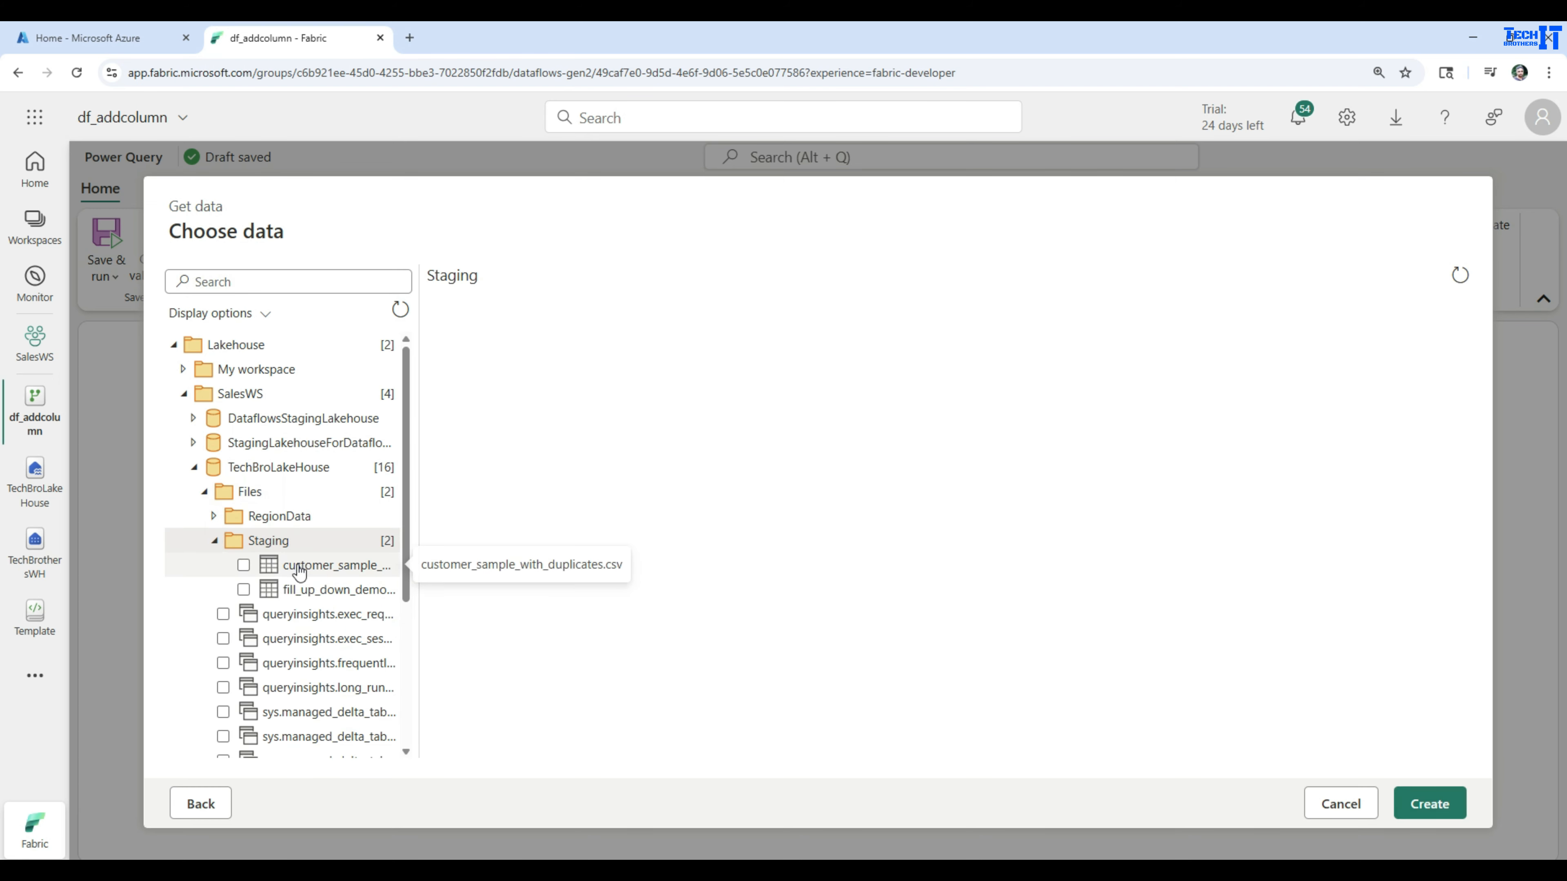
click(242, 566)
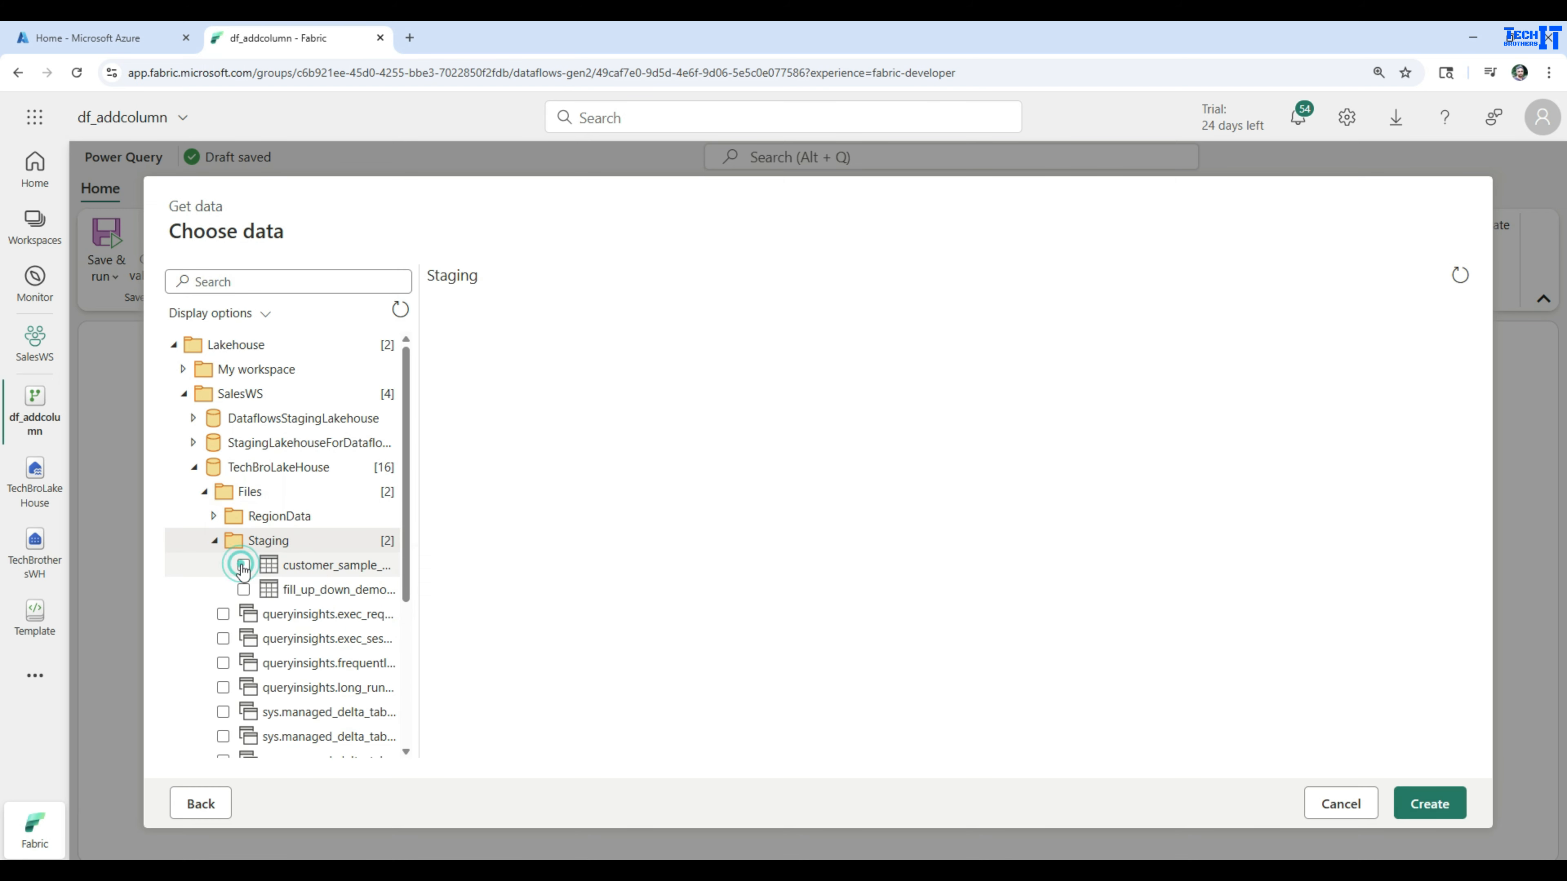
click(1446, 804)
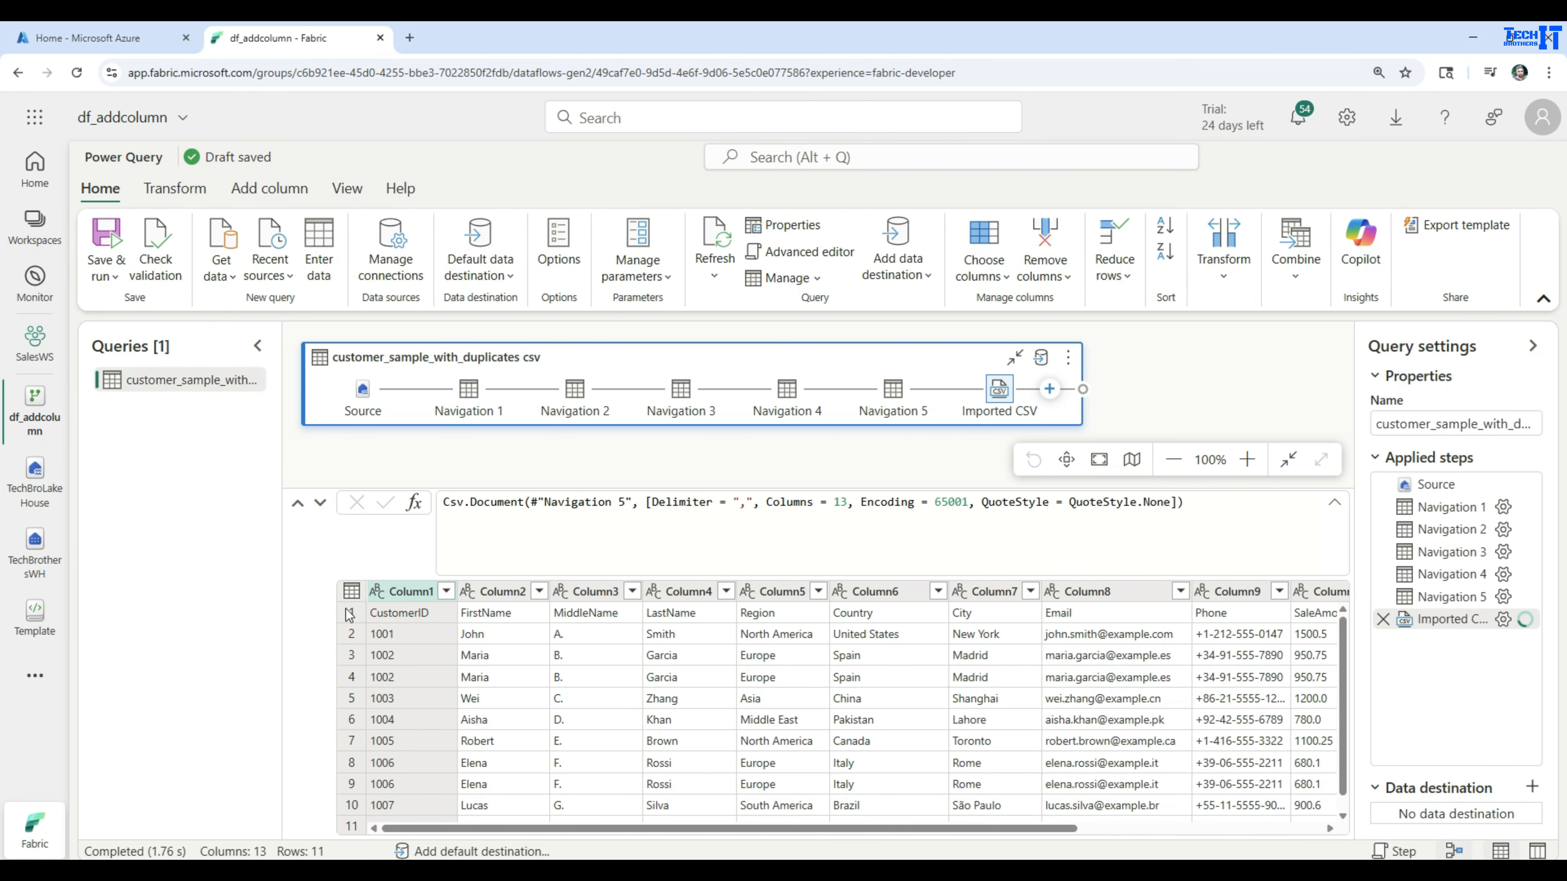
Use the first row of the customer table as column headers
click(351, 614)
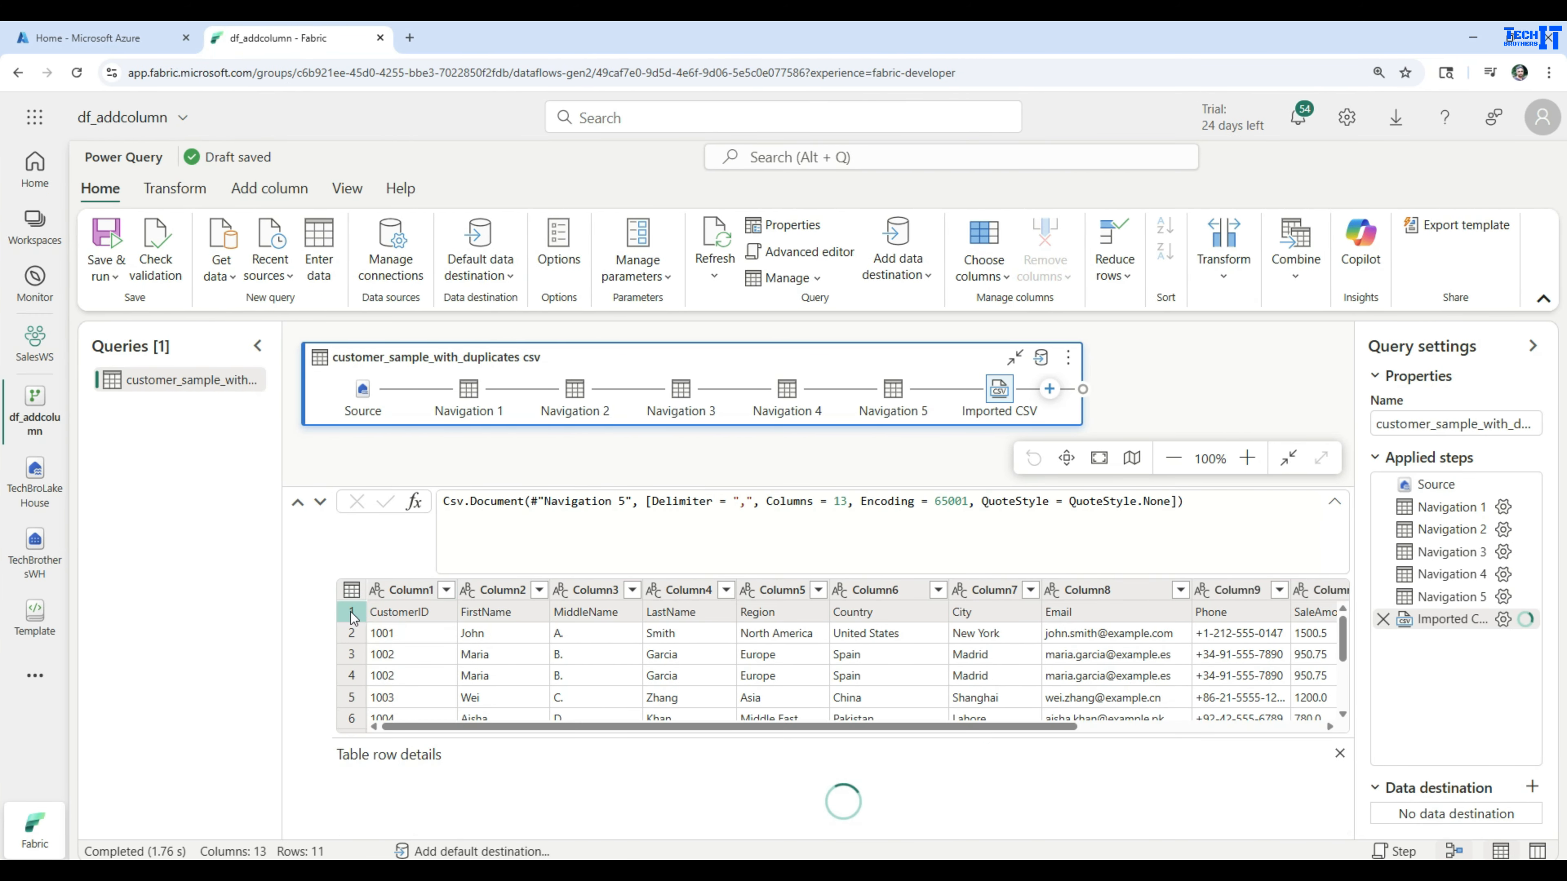
click(353, 590)
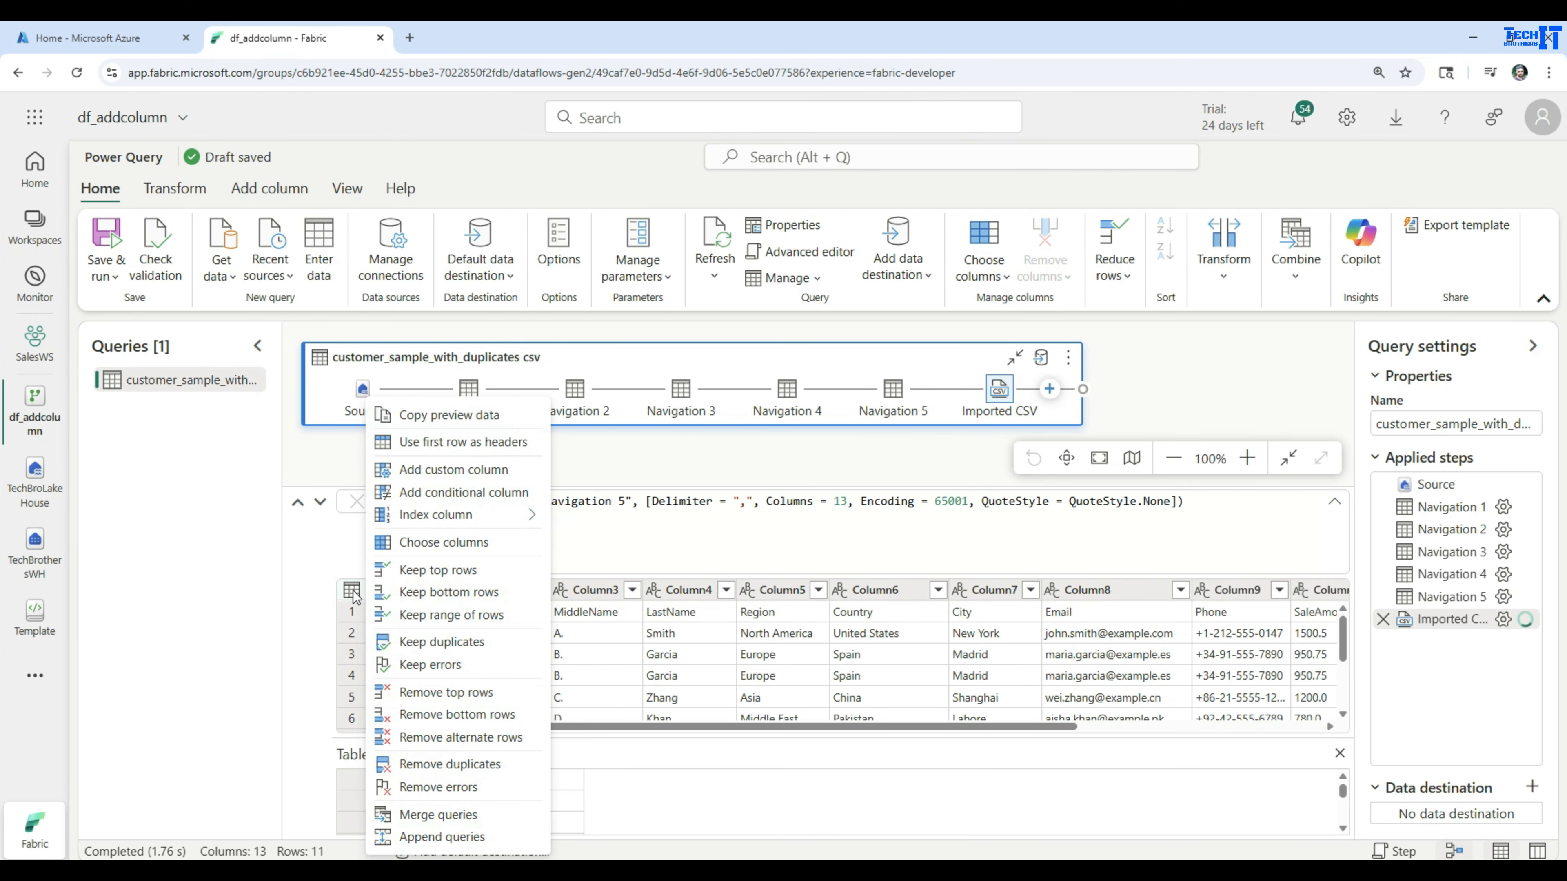
click(421, 443)
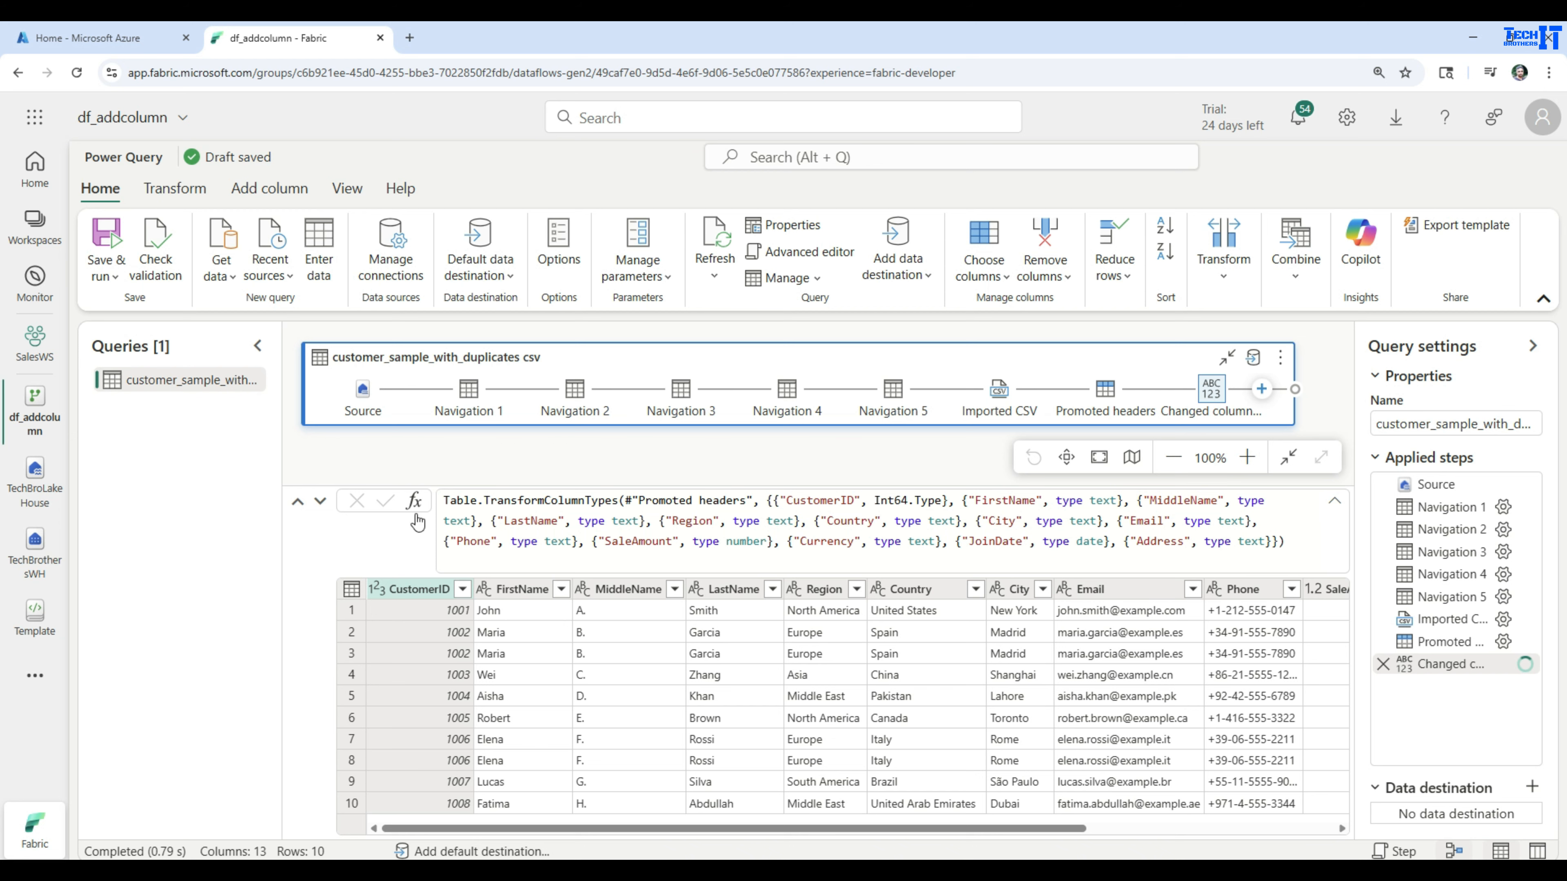
Select the JoinDate column and start adding a column from examples based on that selection
drag(717, 827, 1055, 852)
click(1210, 589)
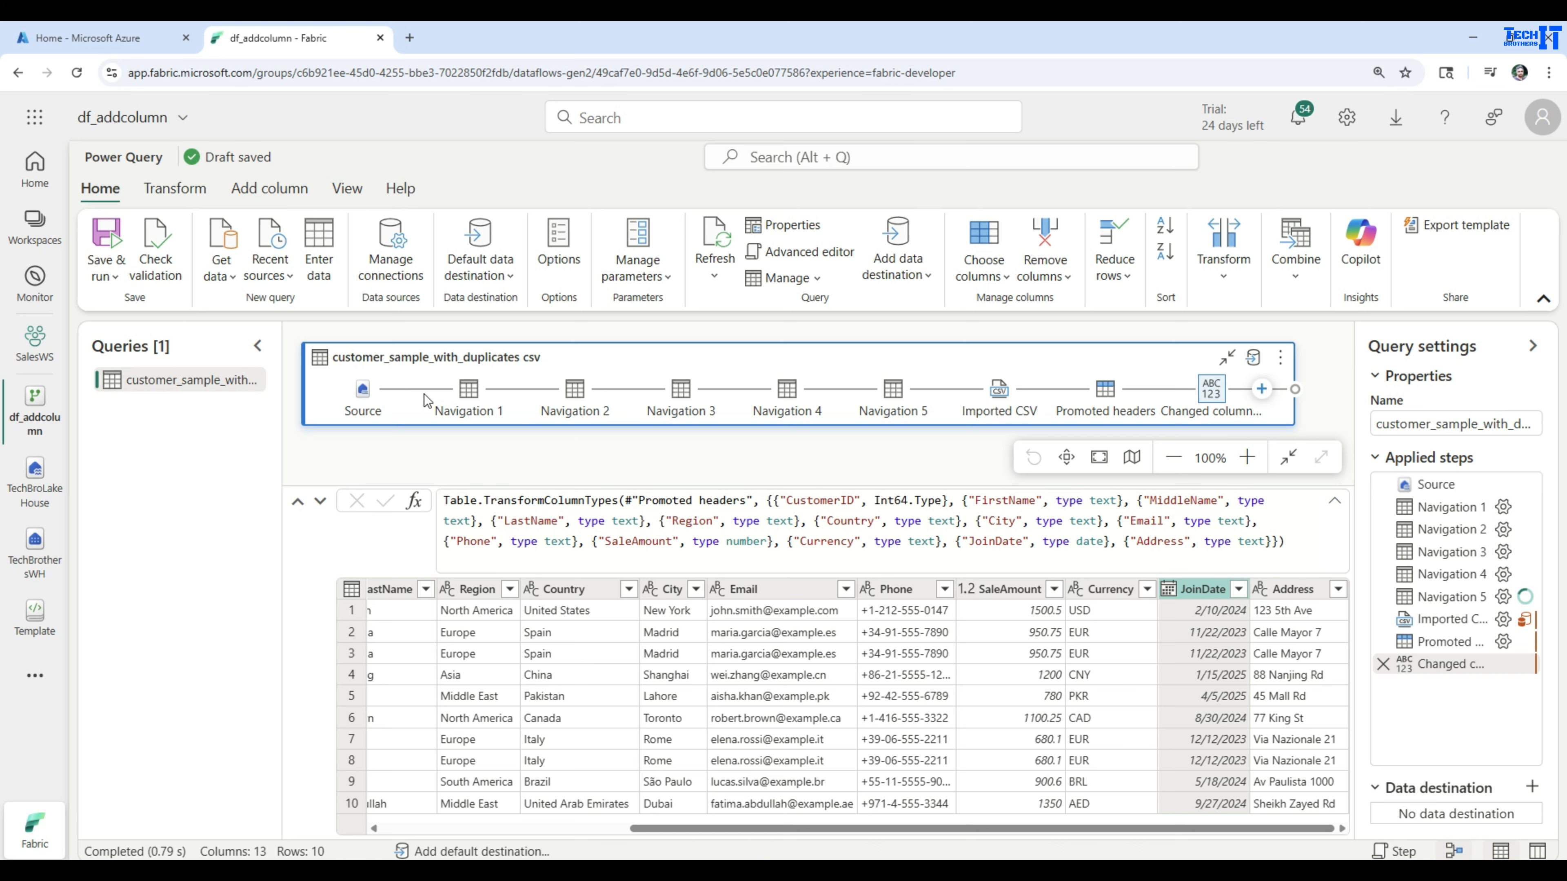
click(179, 192)
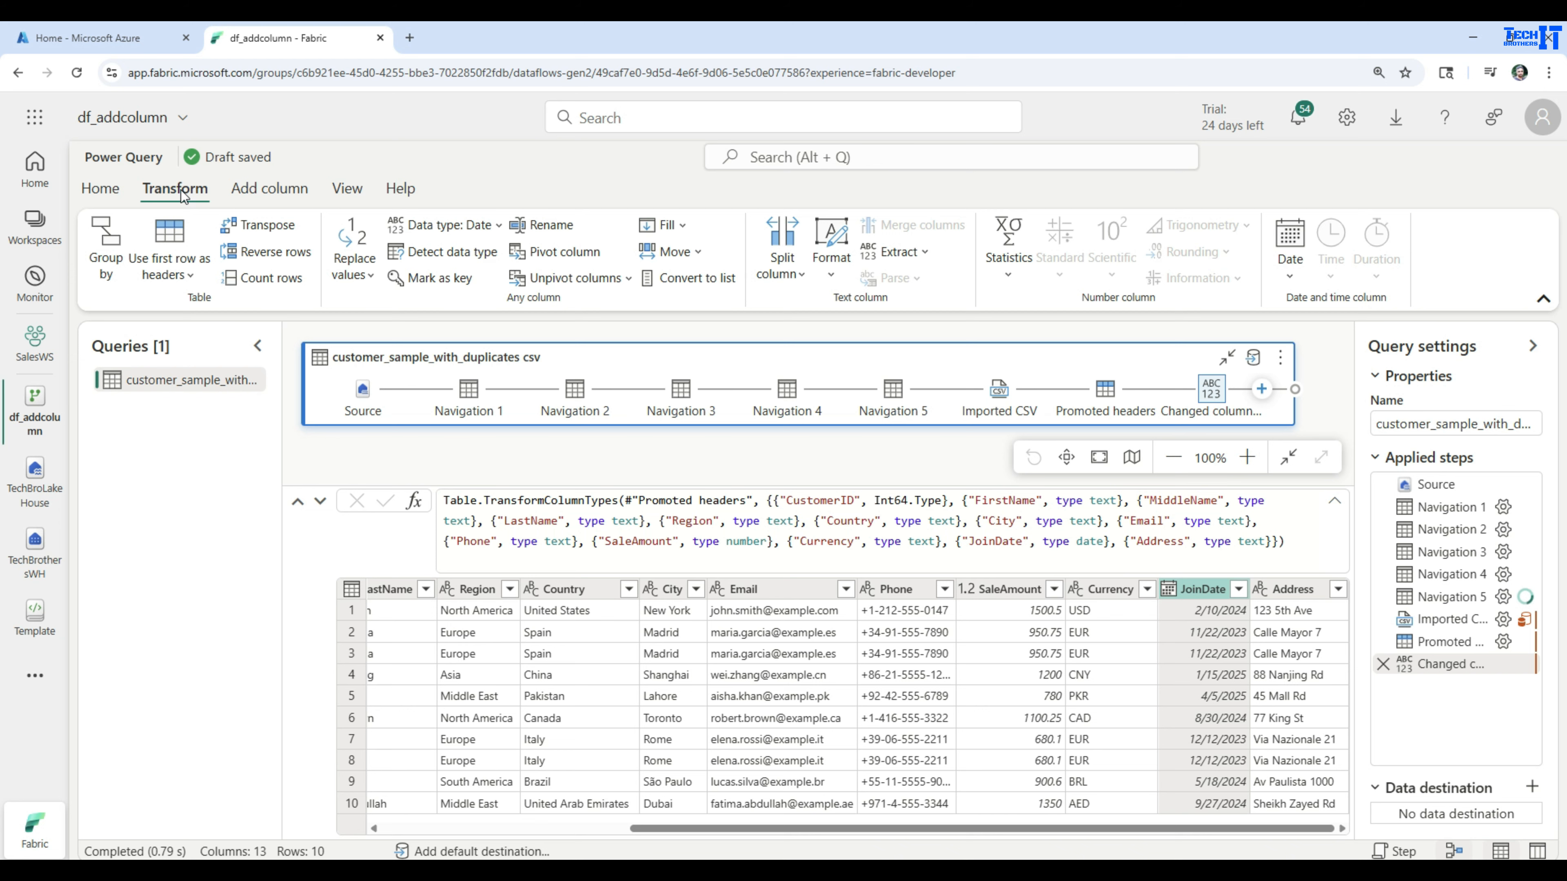
click(255, 197)
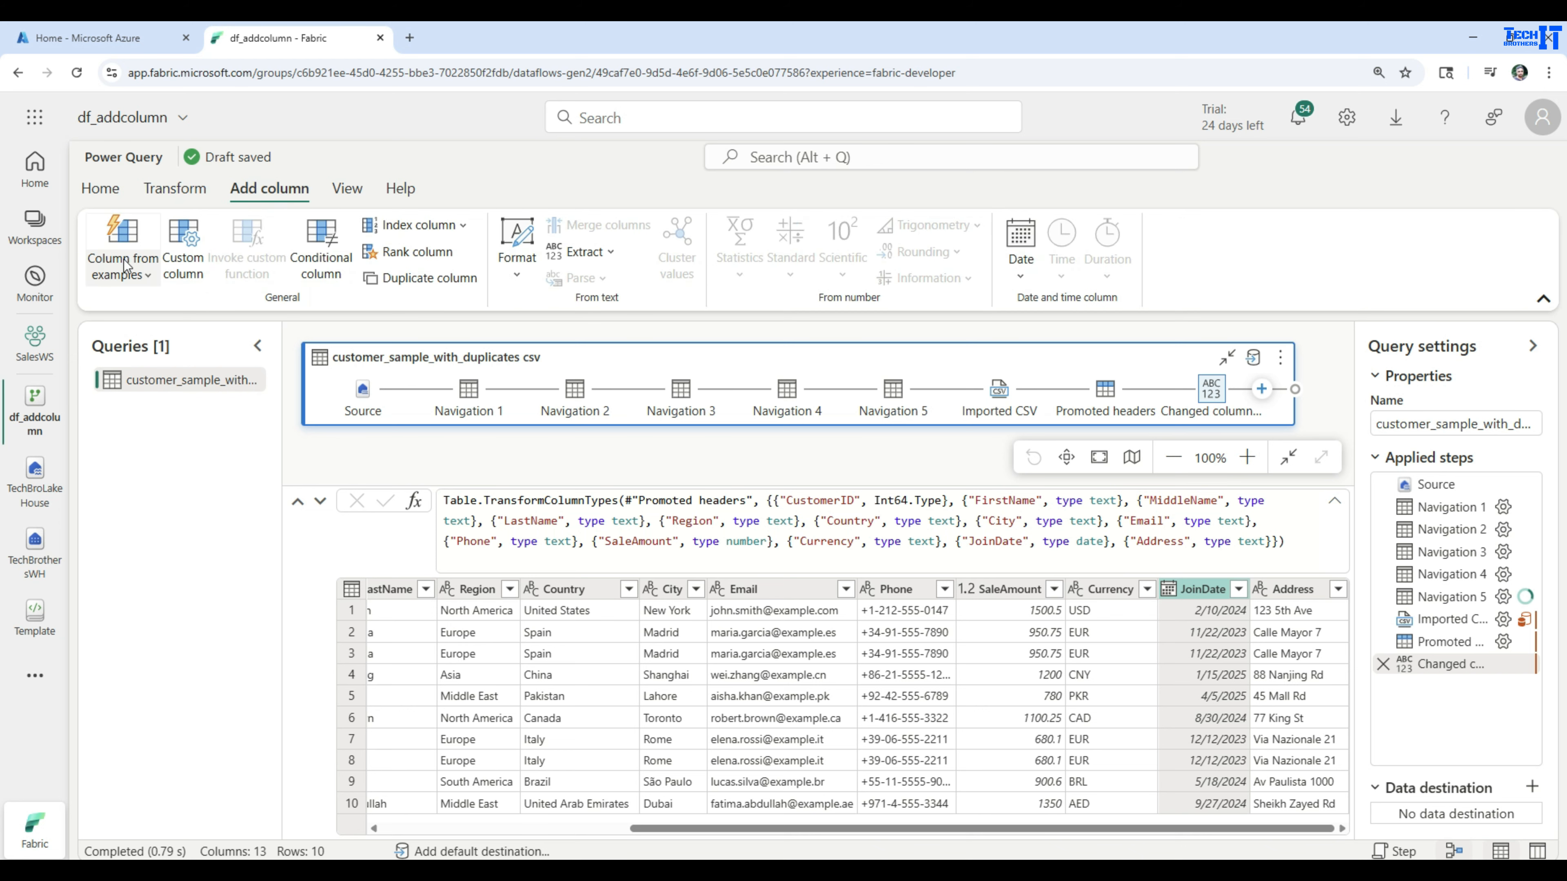
click(142, 279)
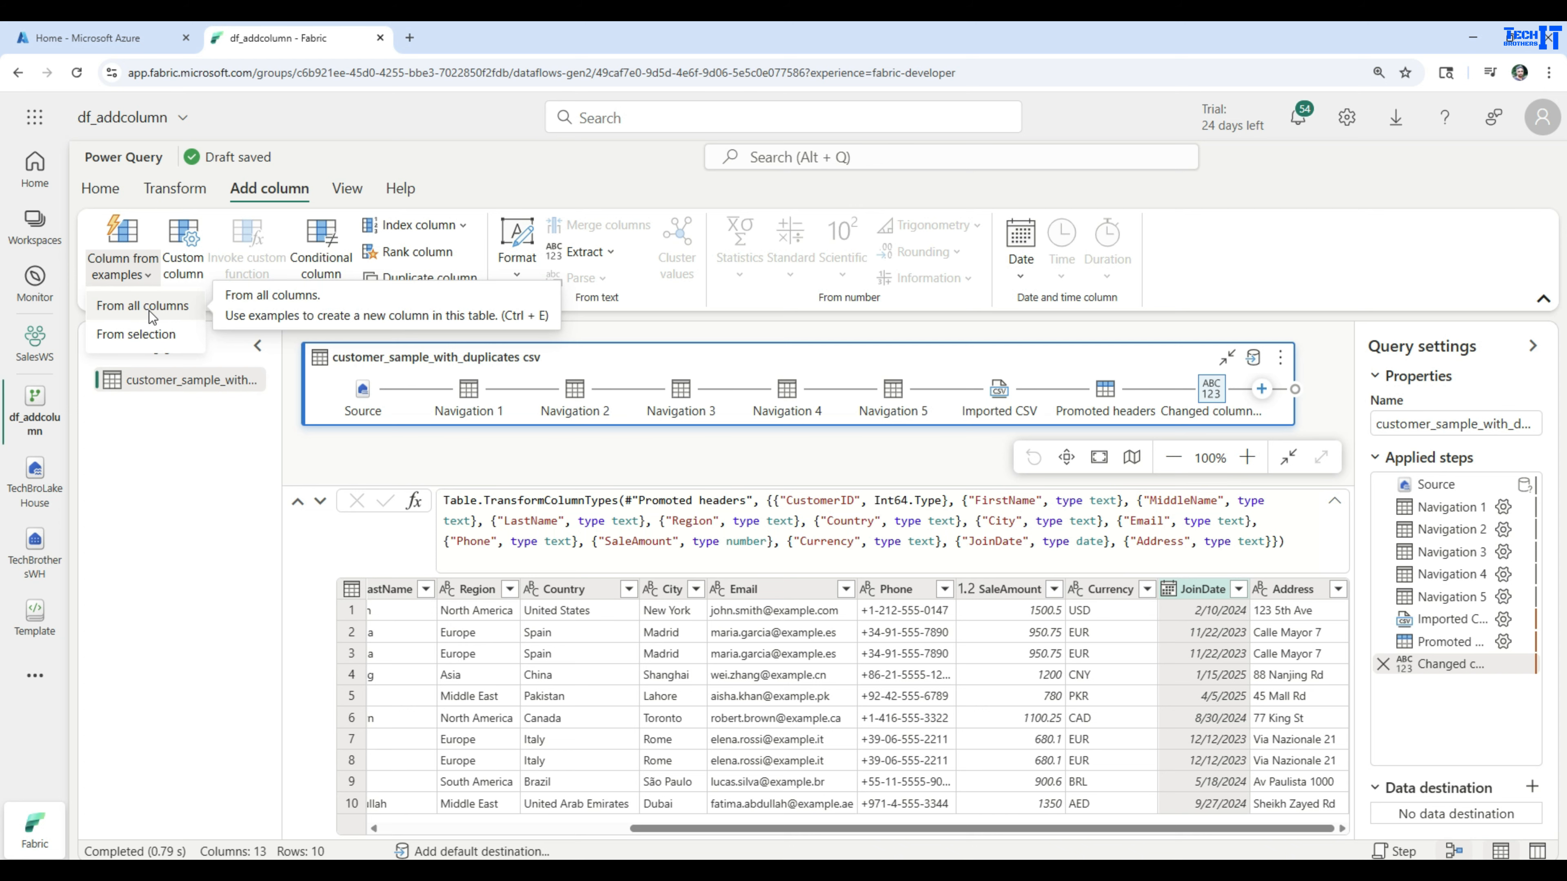
click(139, 340)
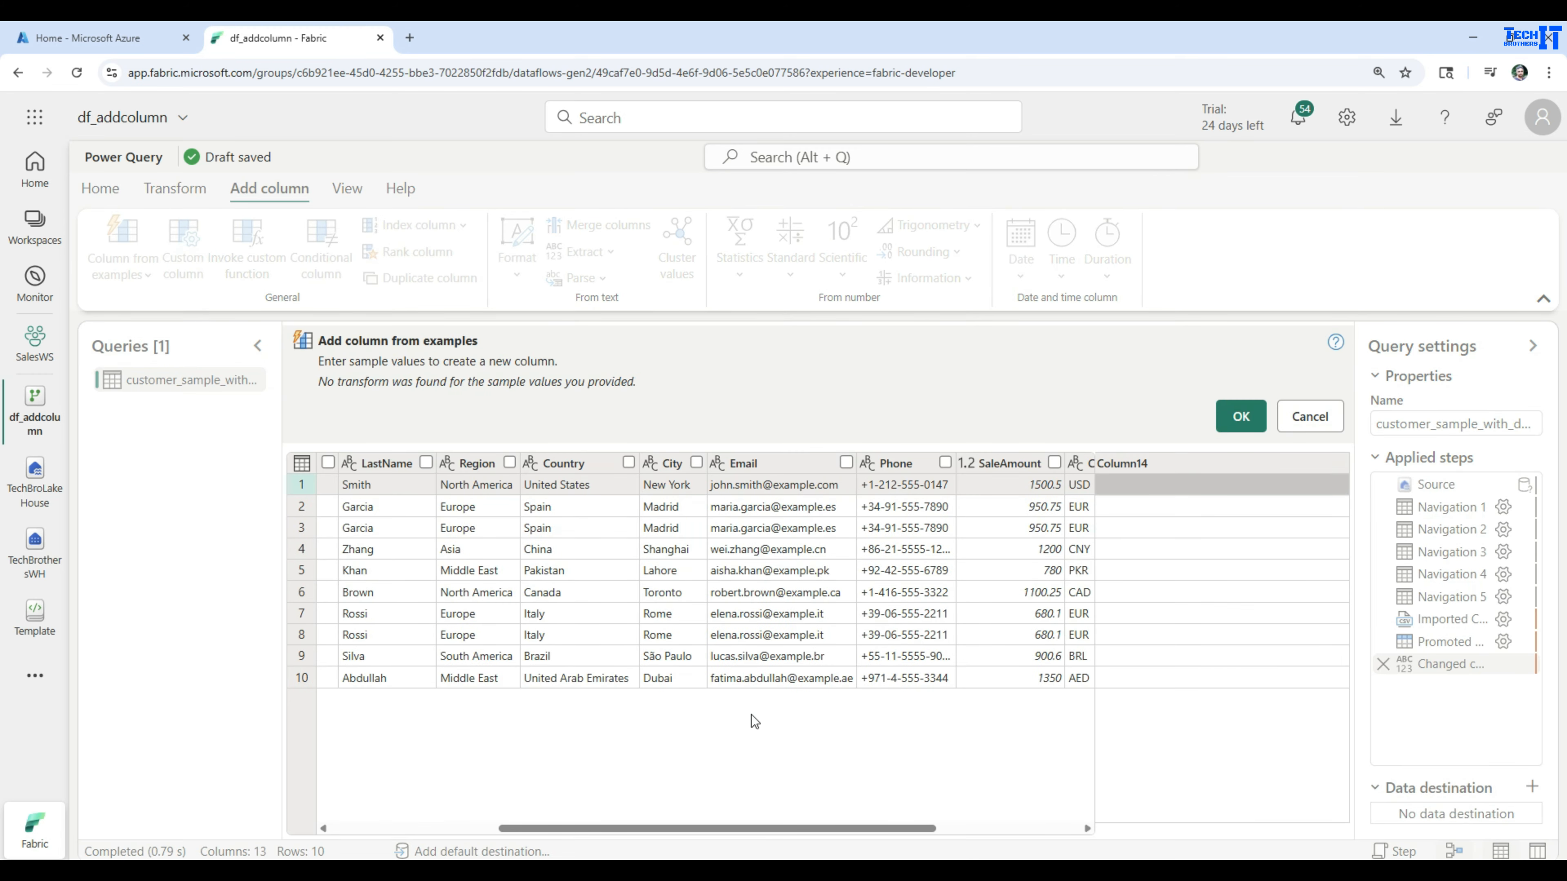
Fill the new example column with the suggestion Day of Week from JoinDate
click(766, 828)
drag(766, 828, 910, 828)
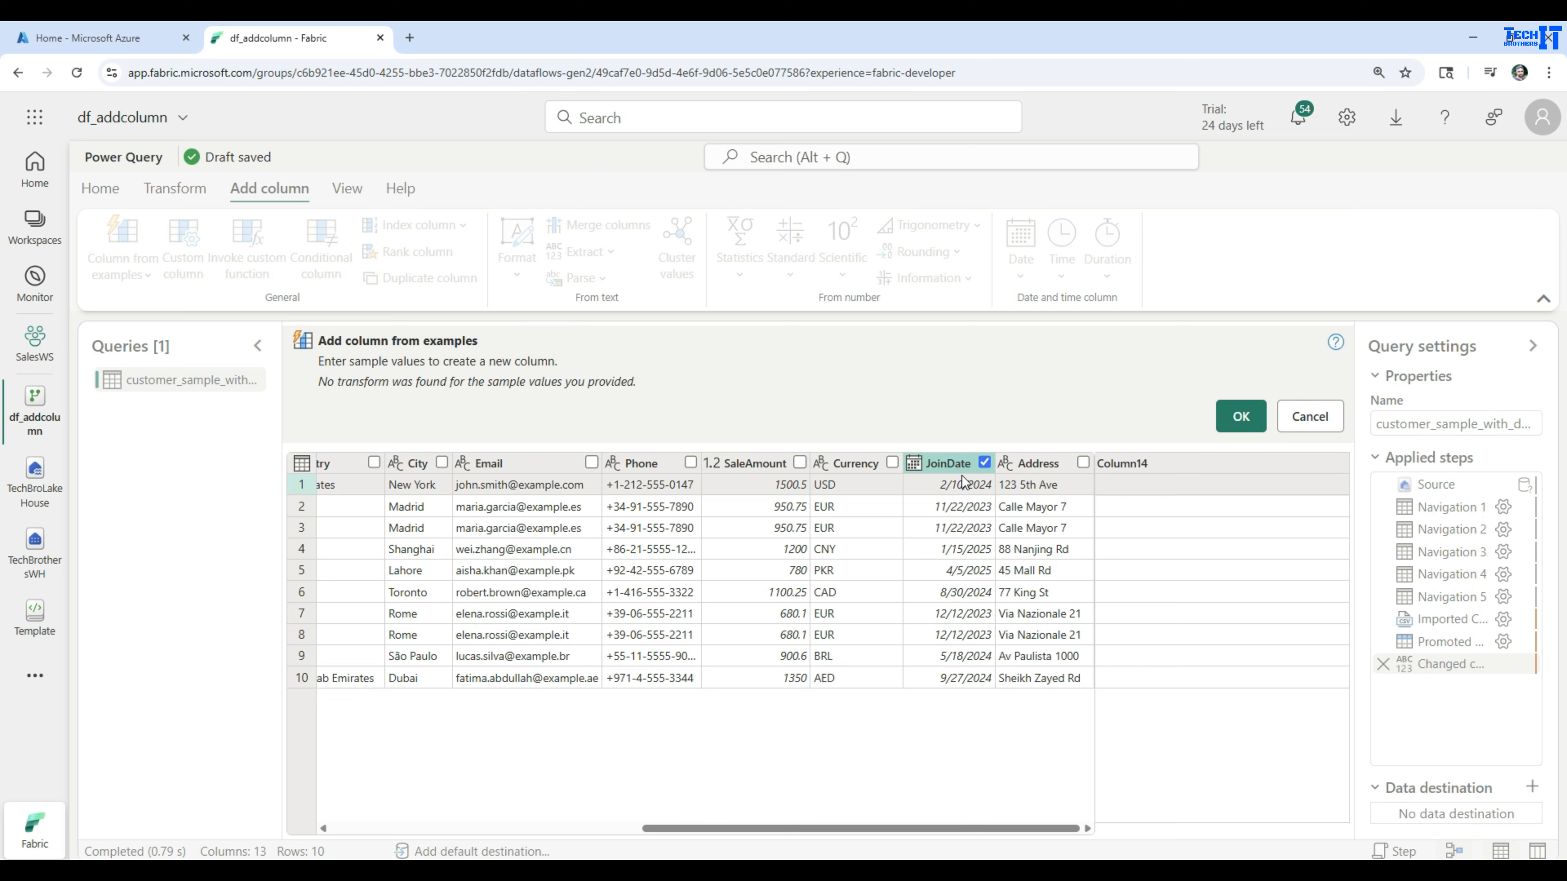
click(1129, 483)
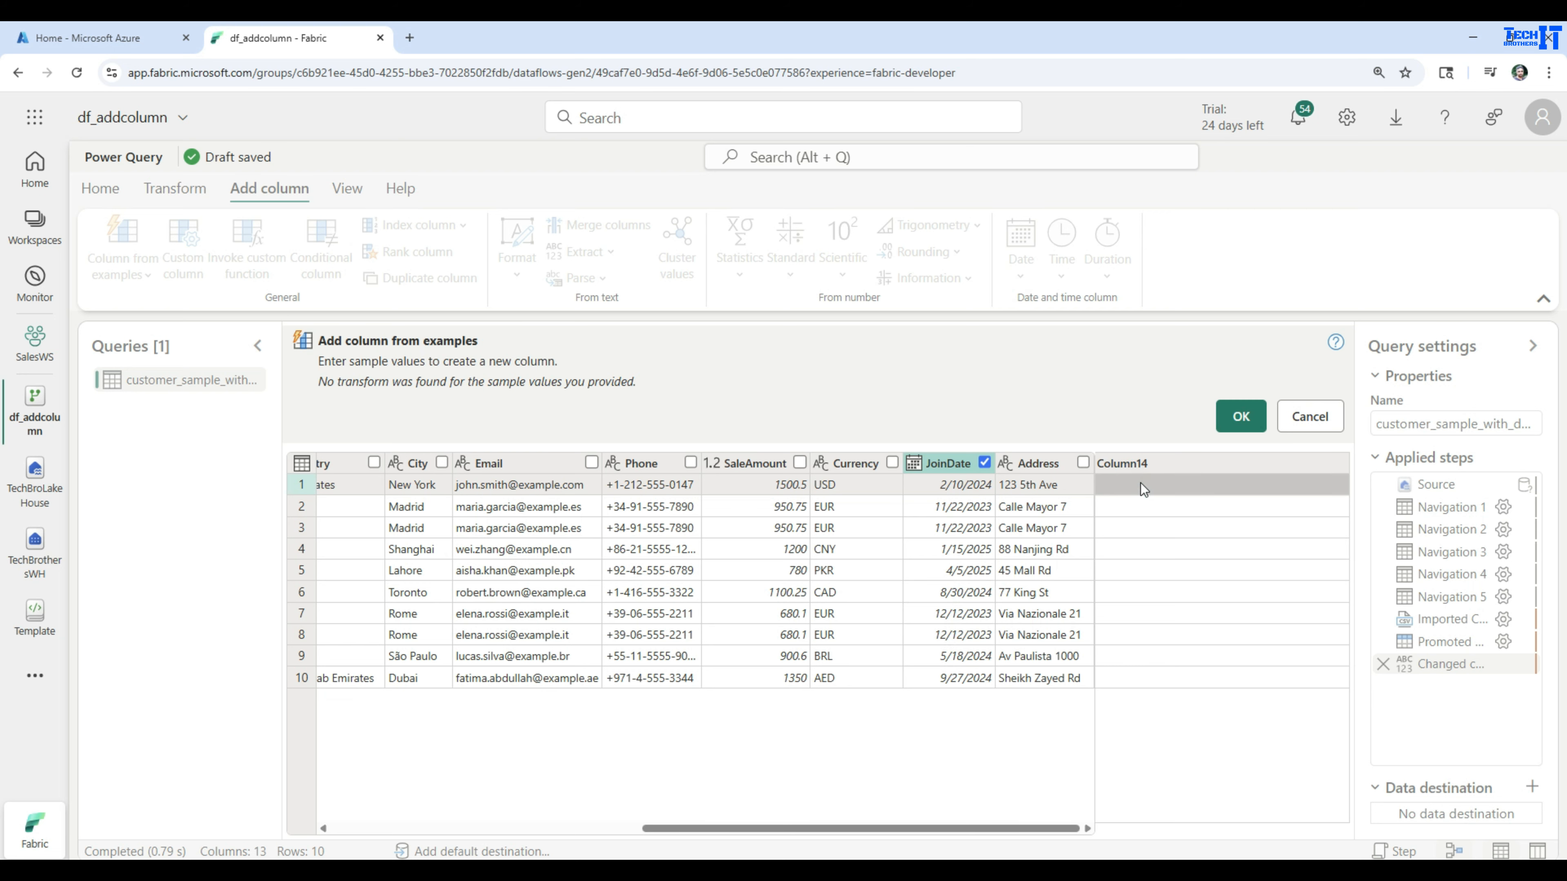
click(1143, 485)
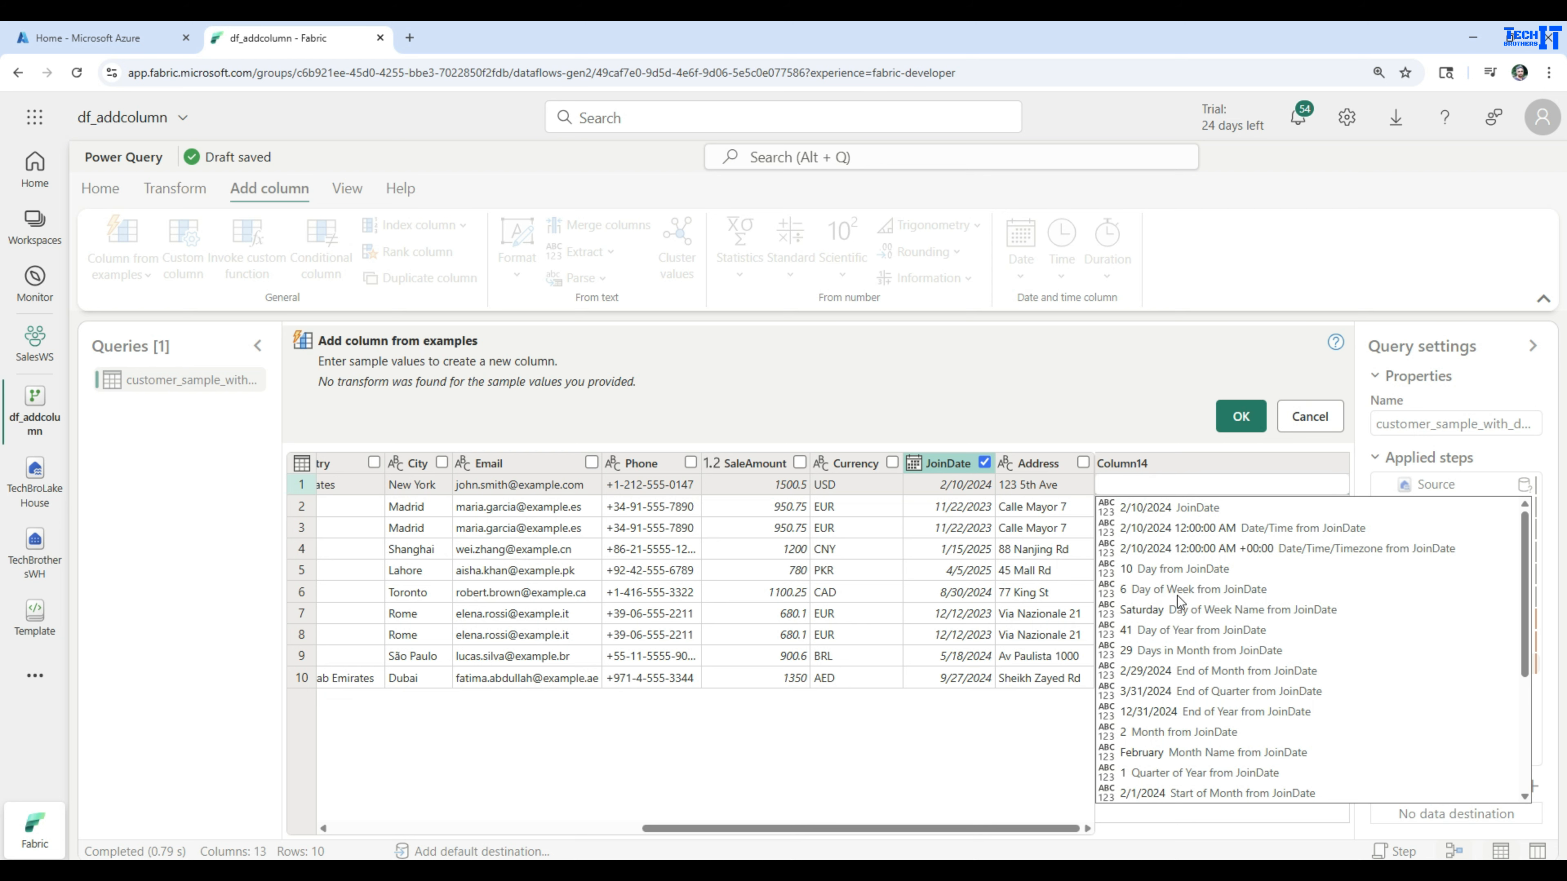
click(1148, 594)
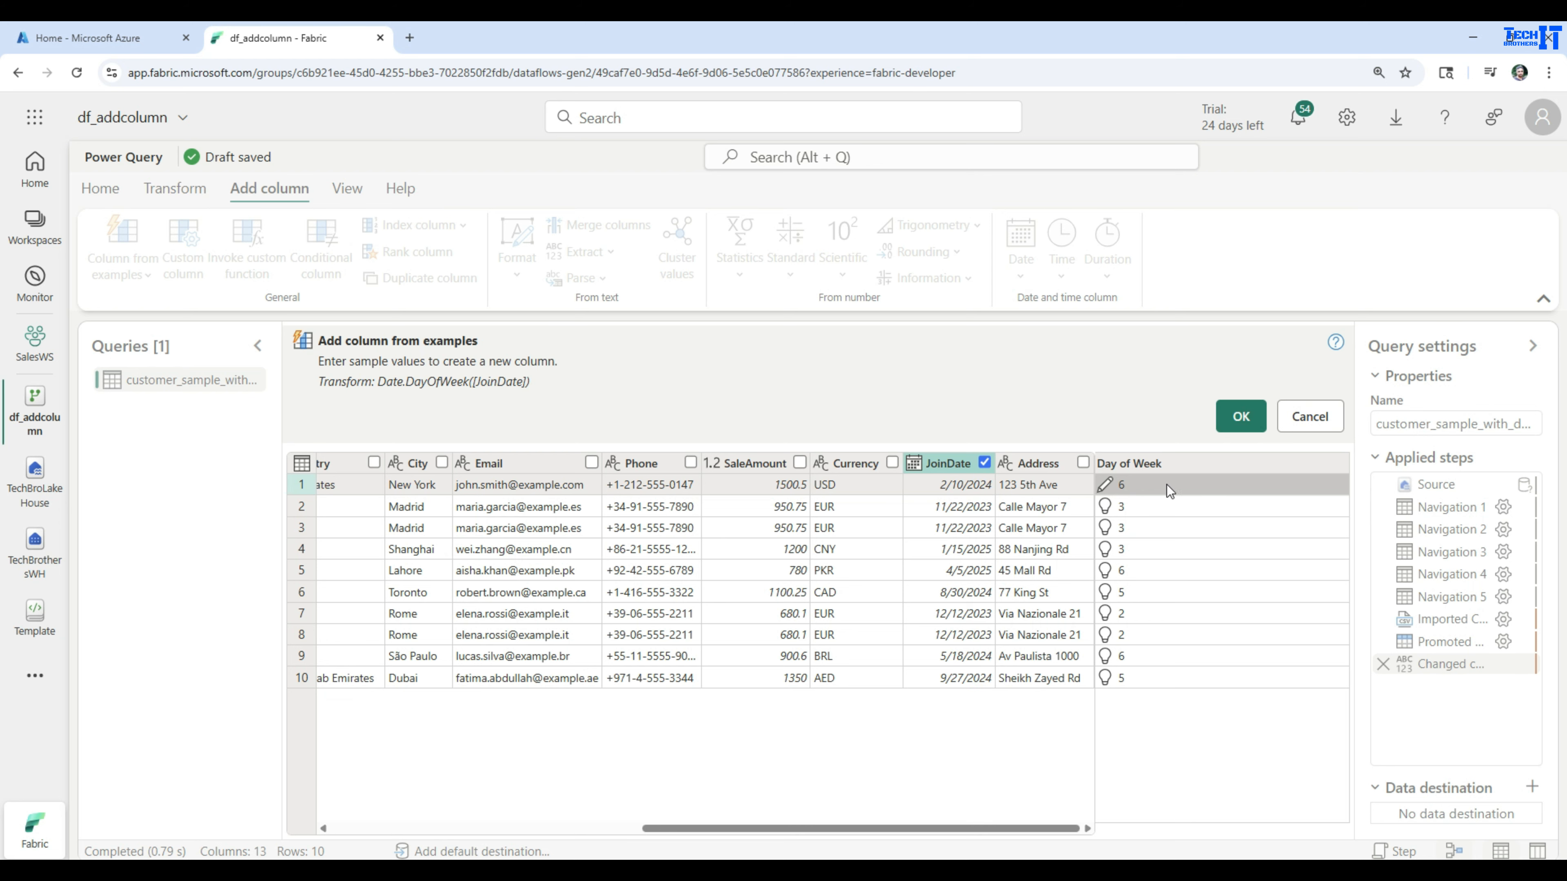
Clear the first row's example value and choose the suggestion Year from JoinDate instead
click(1152, 480)
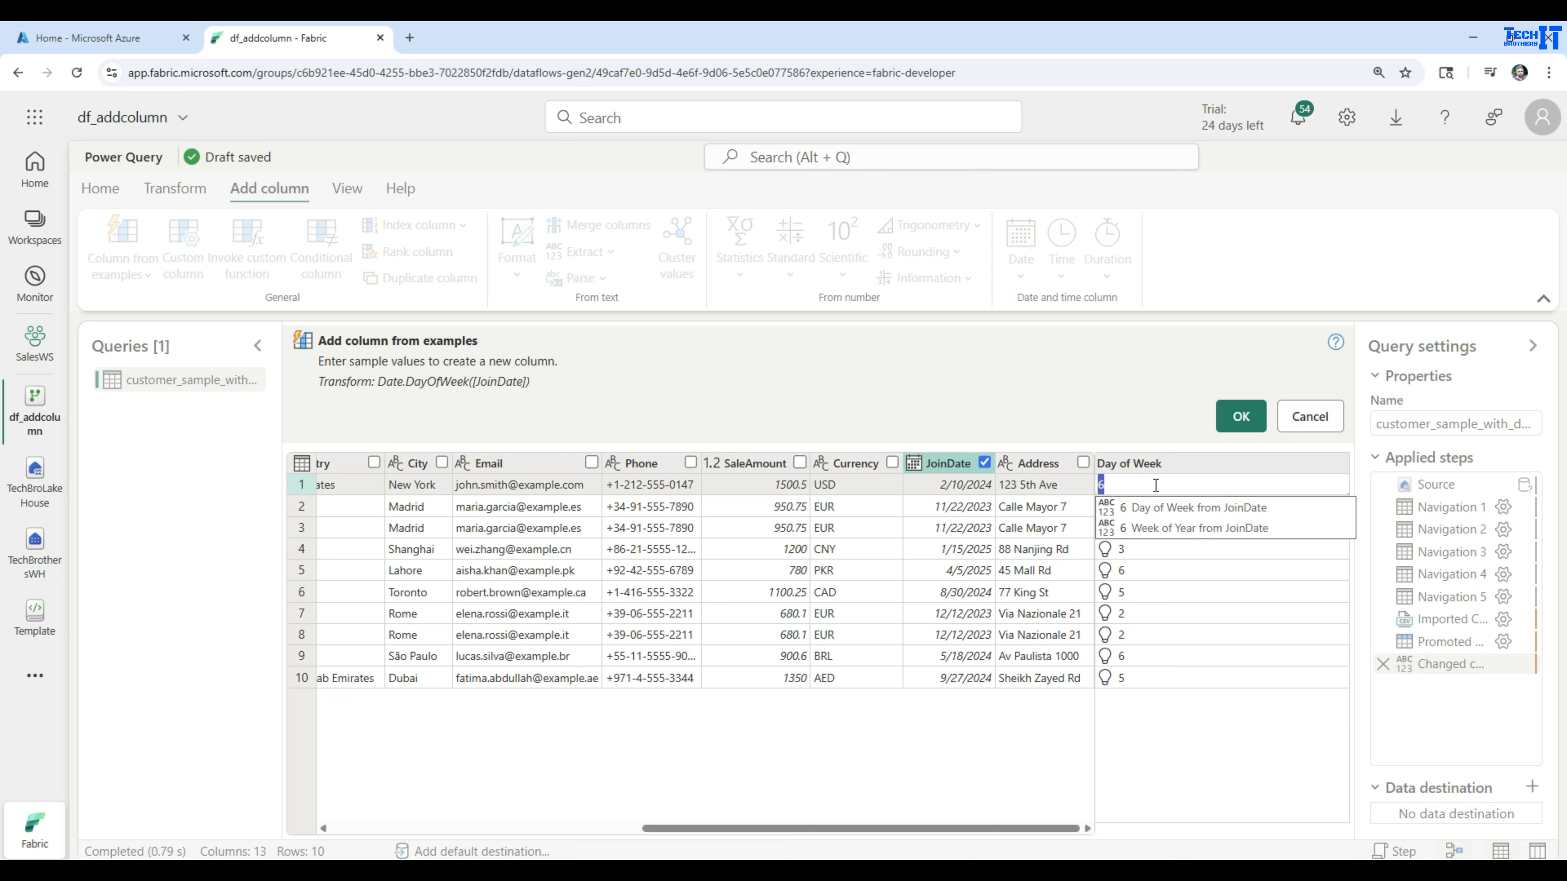
key(BackSpace)
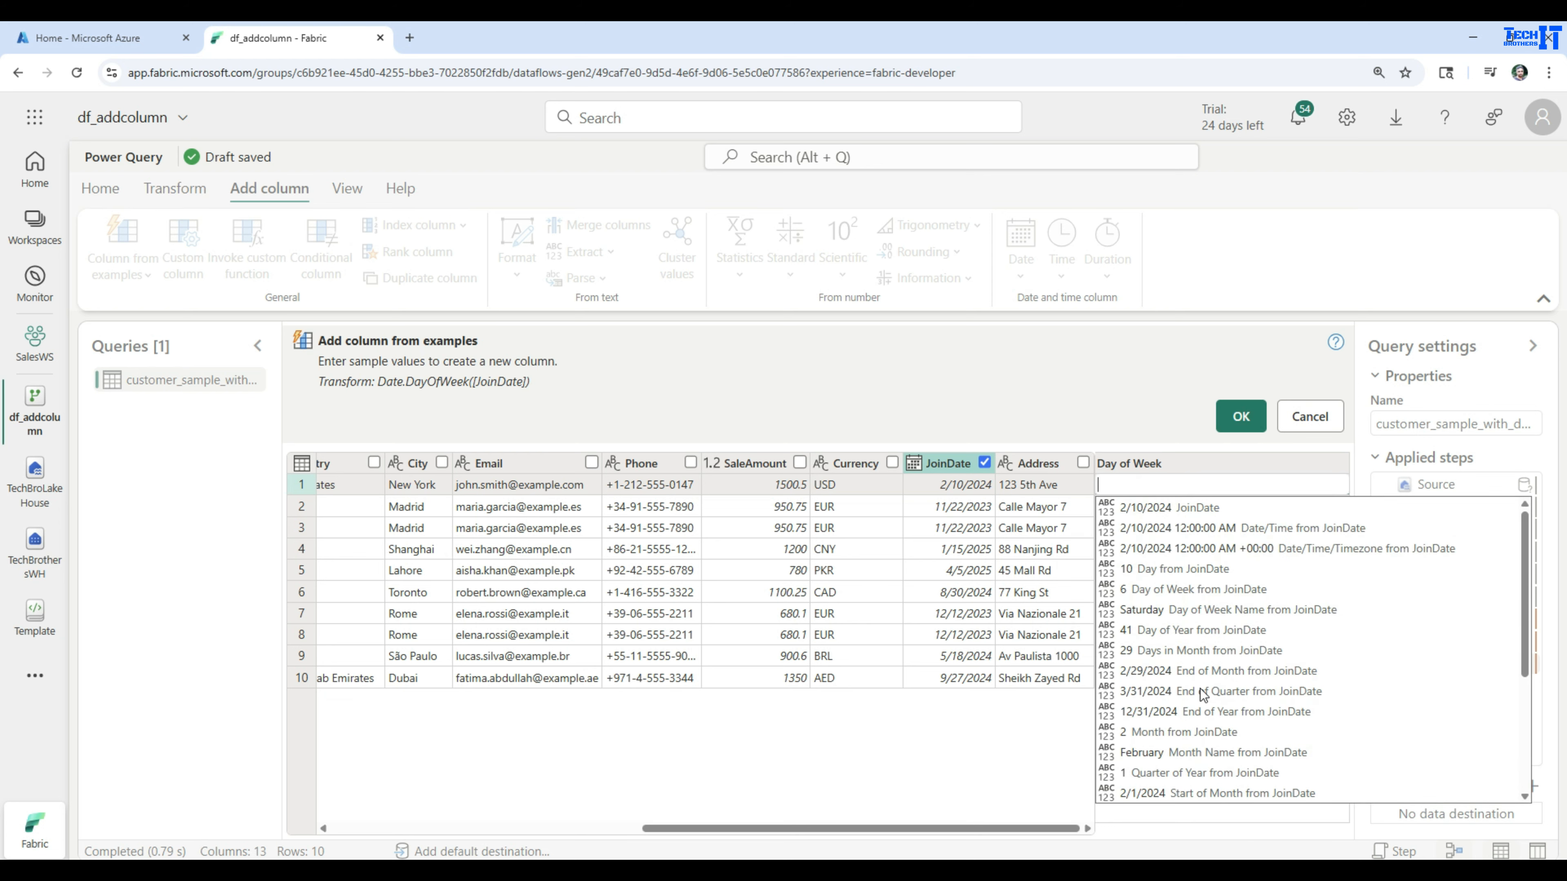
scroll(1222, 656, down, 4)
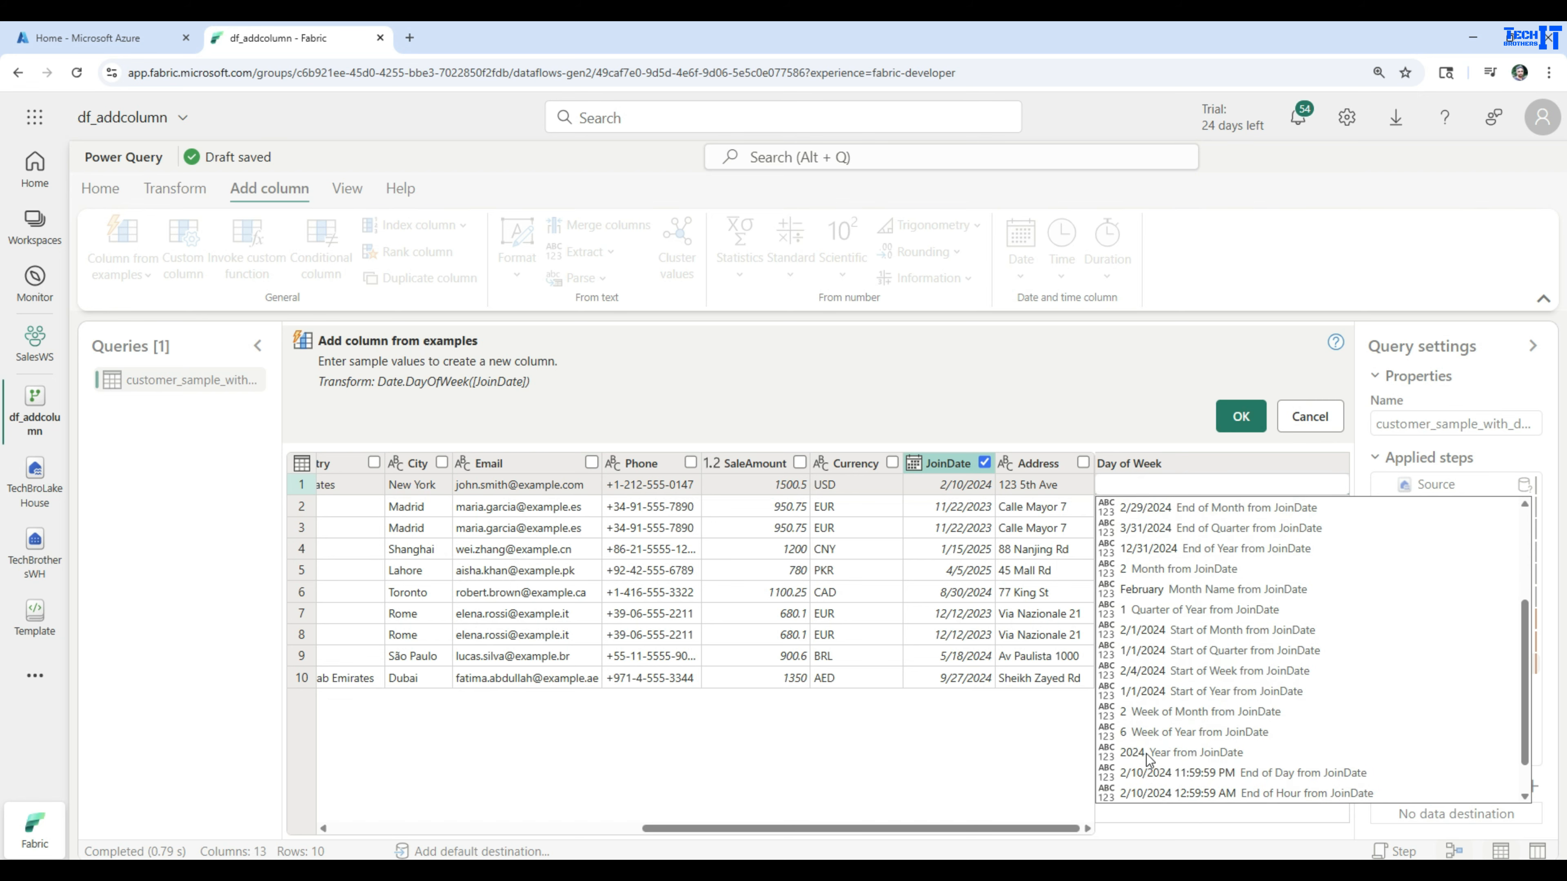
click(1163, 755)
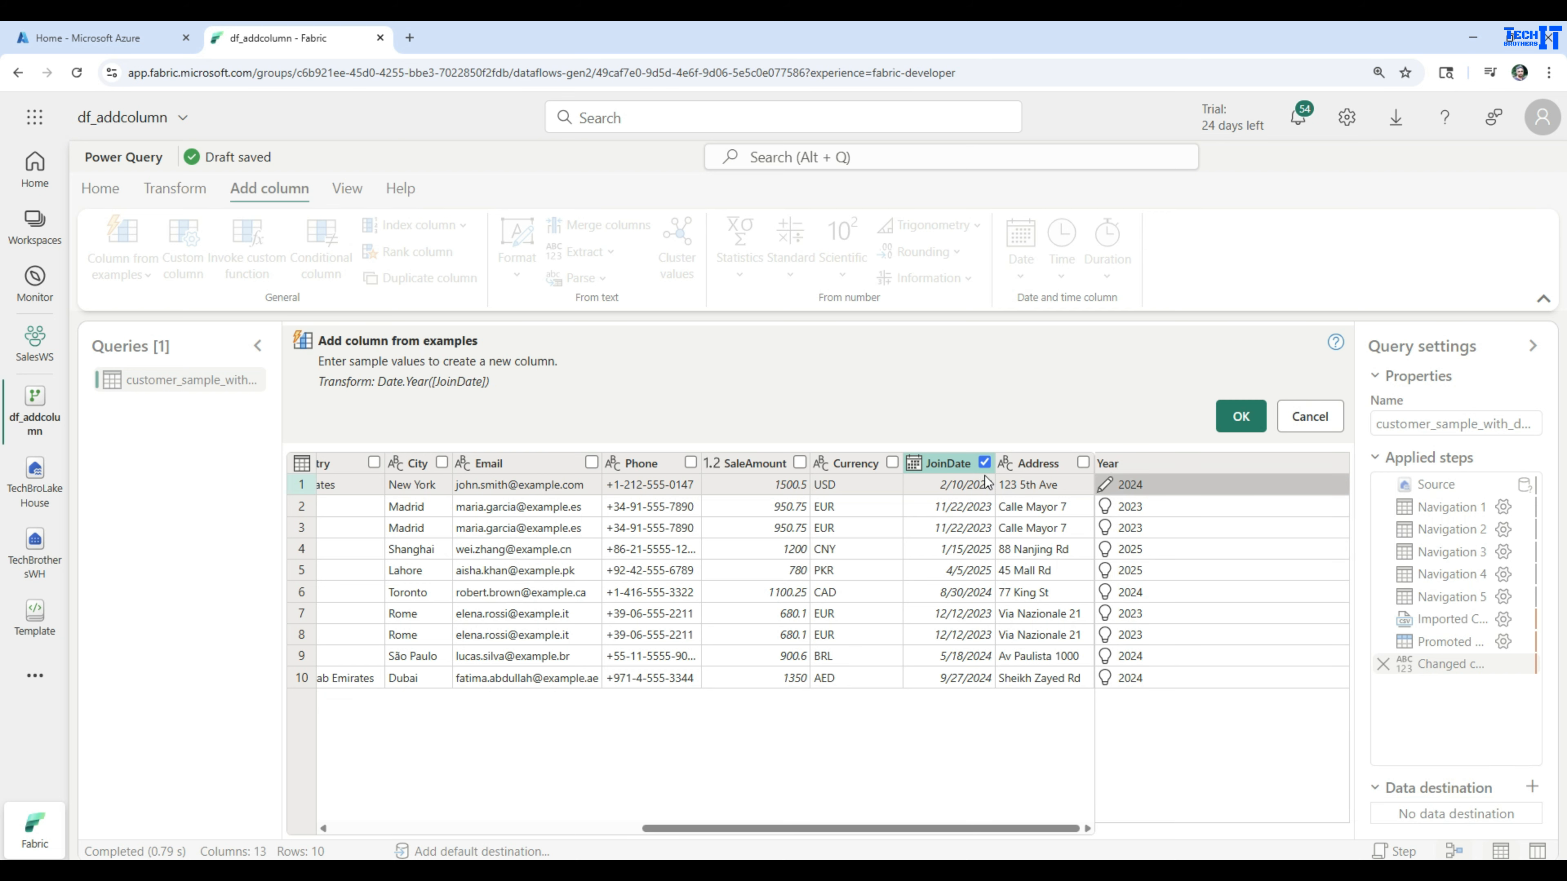
Clear the first row's example value and choose the suggestion Quarter of Year from JoinDate instead
click(1195, 486)
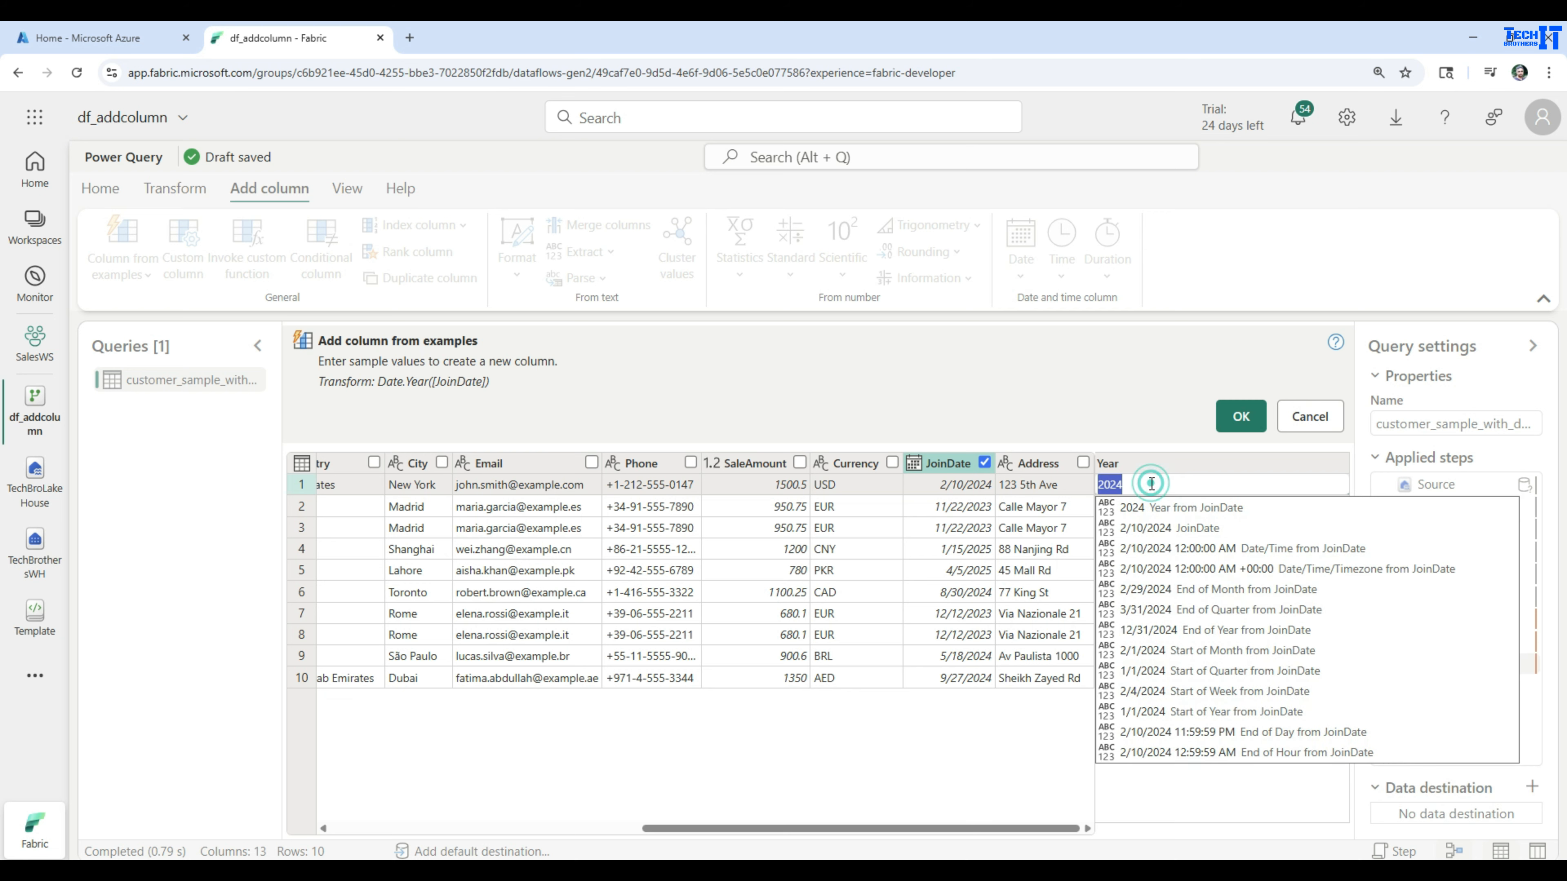
key(BackSpace)
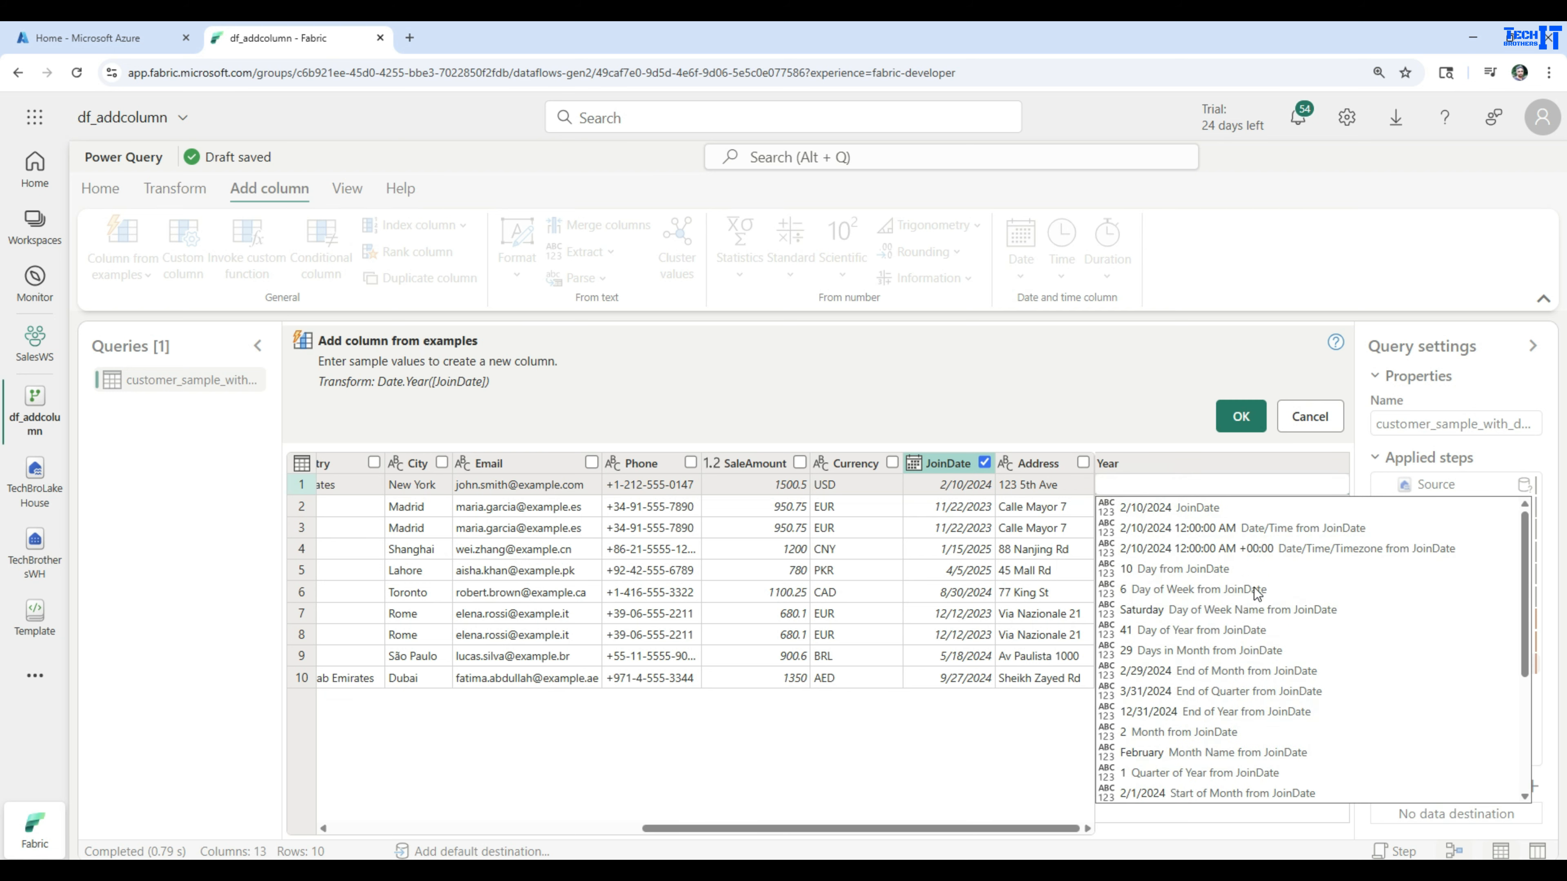
scroll(1267, 596, down, 2)
scroll(1267, 596, down, 1)
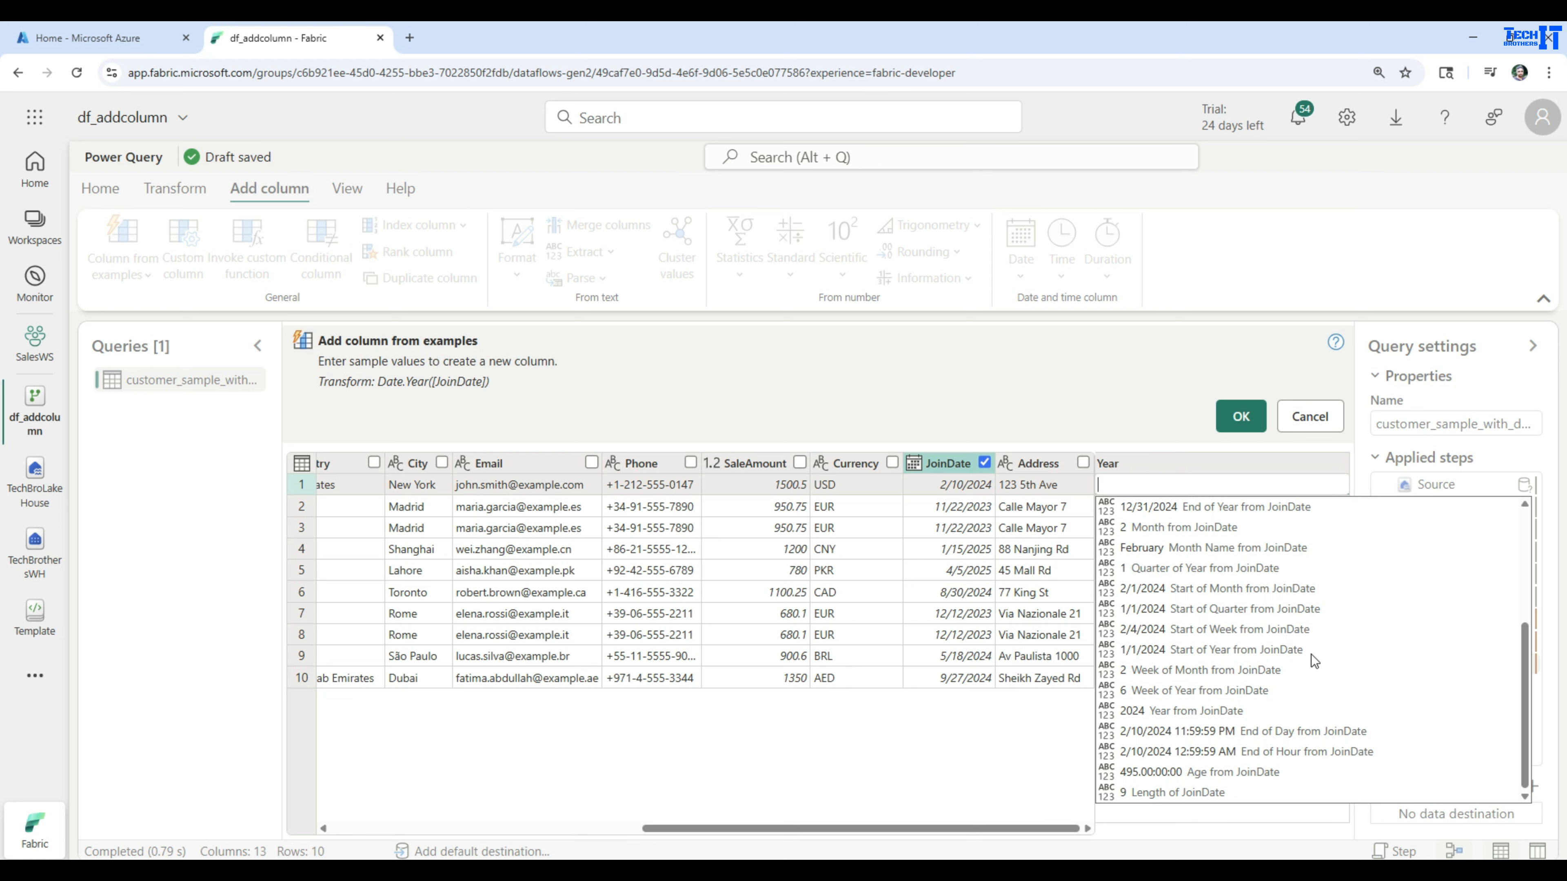
click(1147, 569)
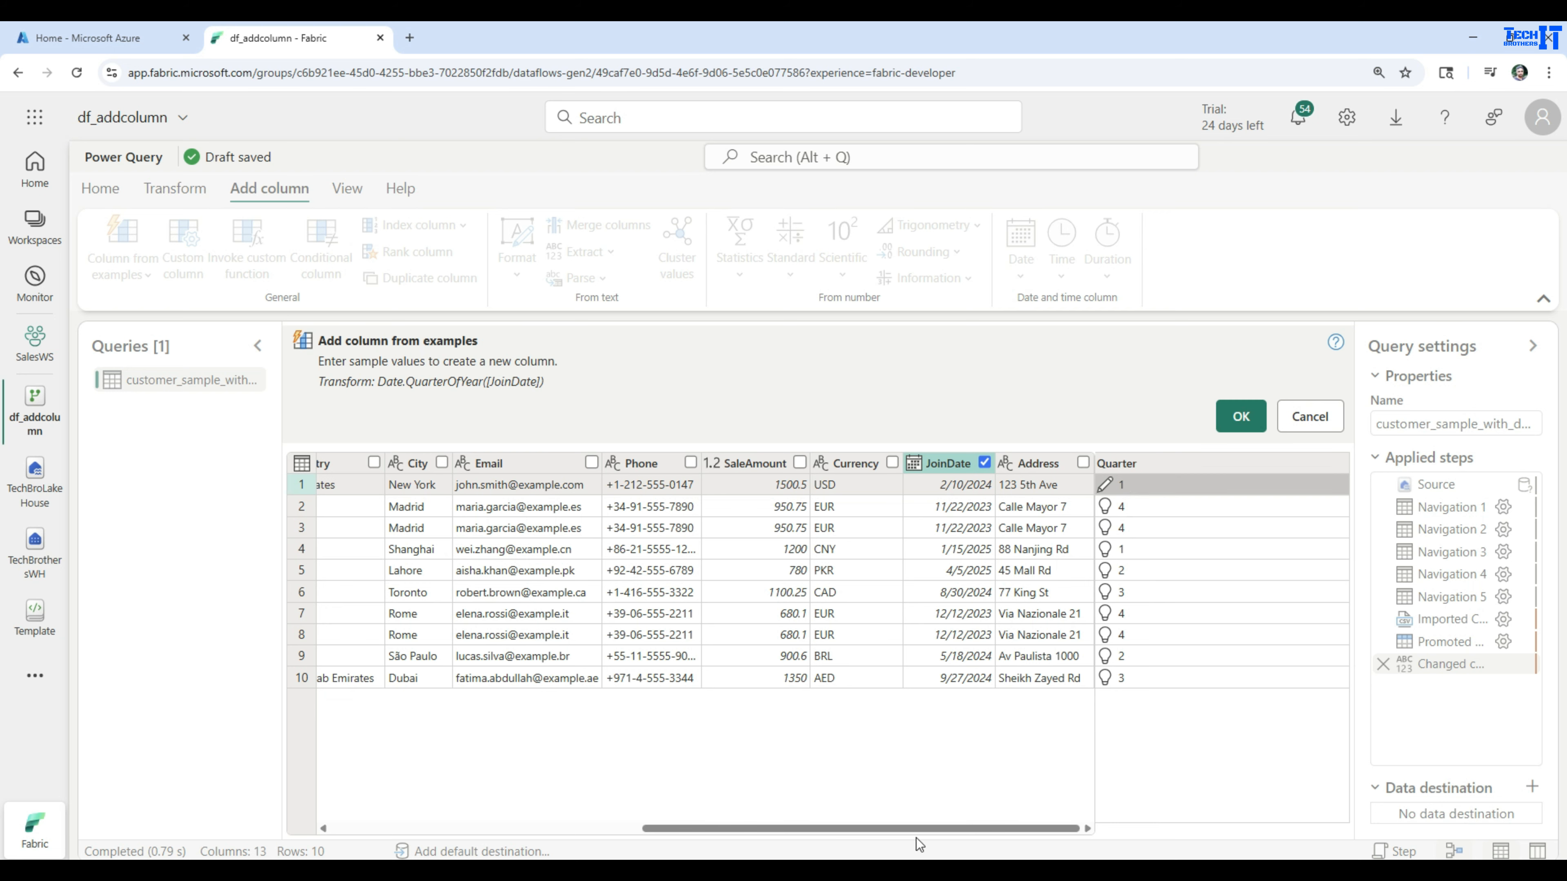
Deselect and reselect JoinDate as the source column, and add the Quarter column to the table
click(983, 462)
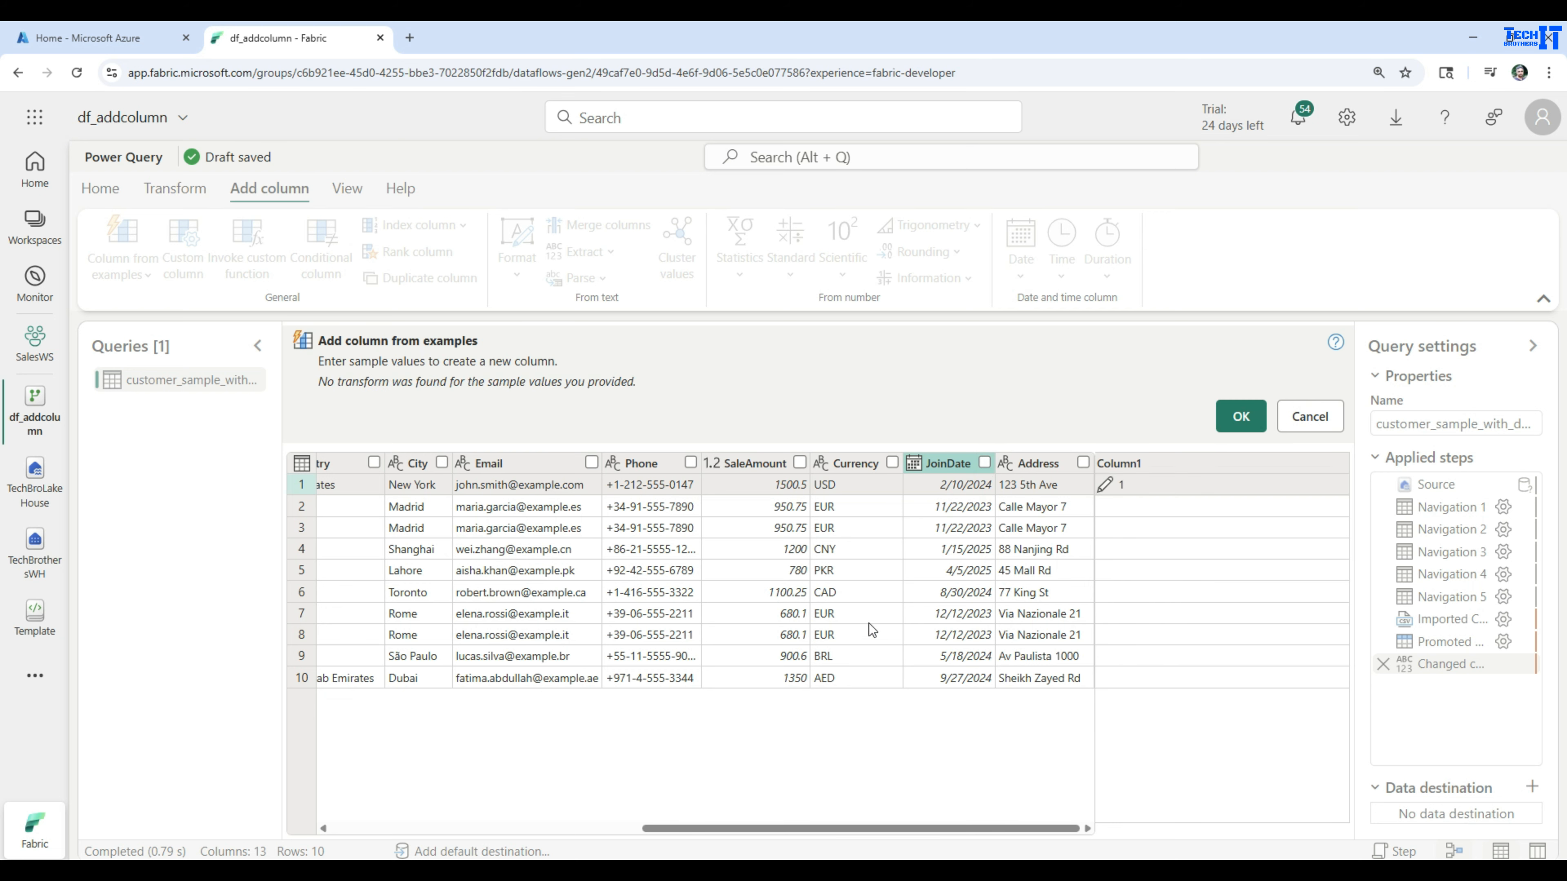
click(986, 463)
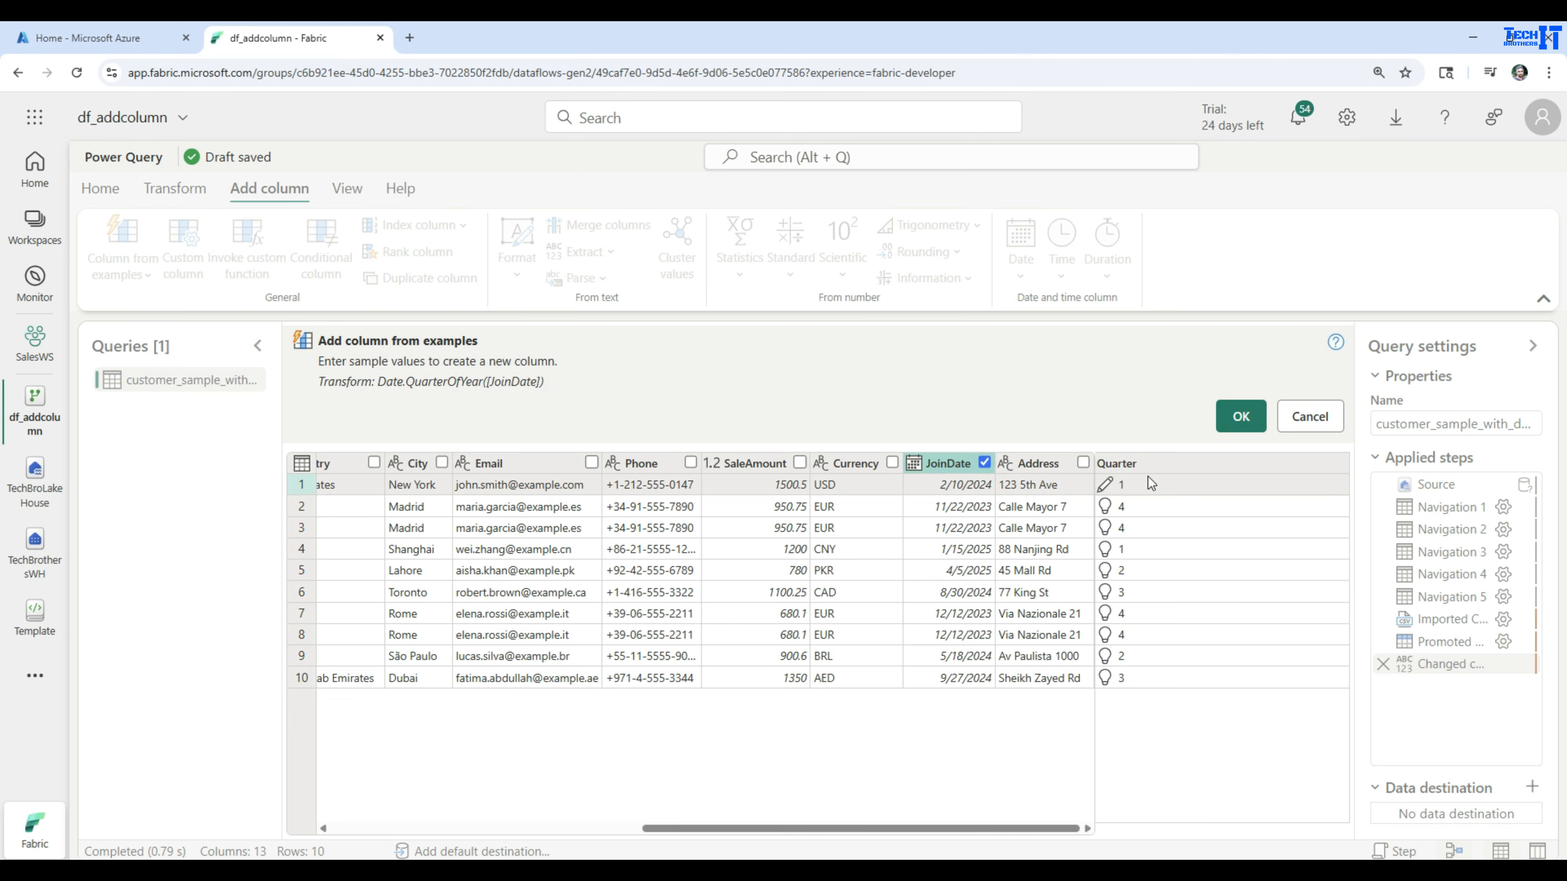
click(1237, 418)
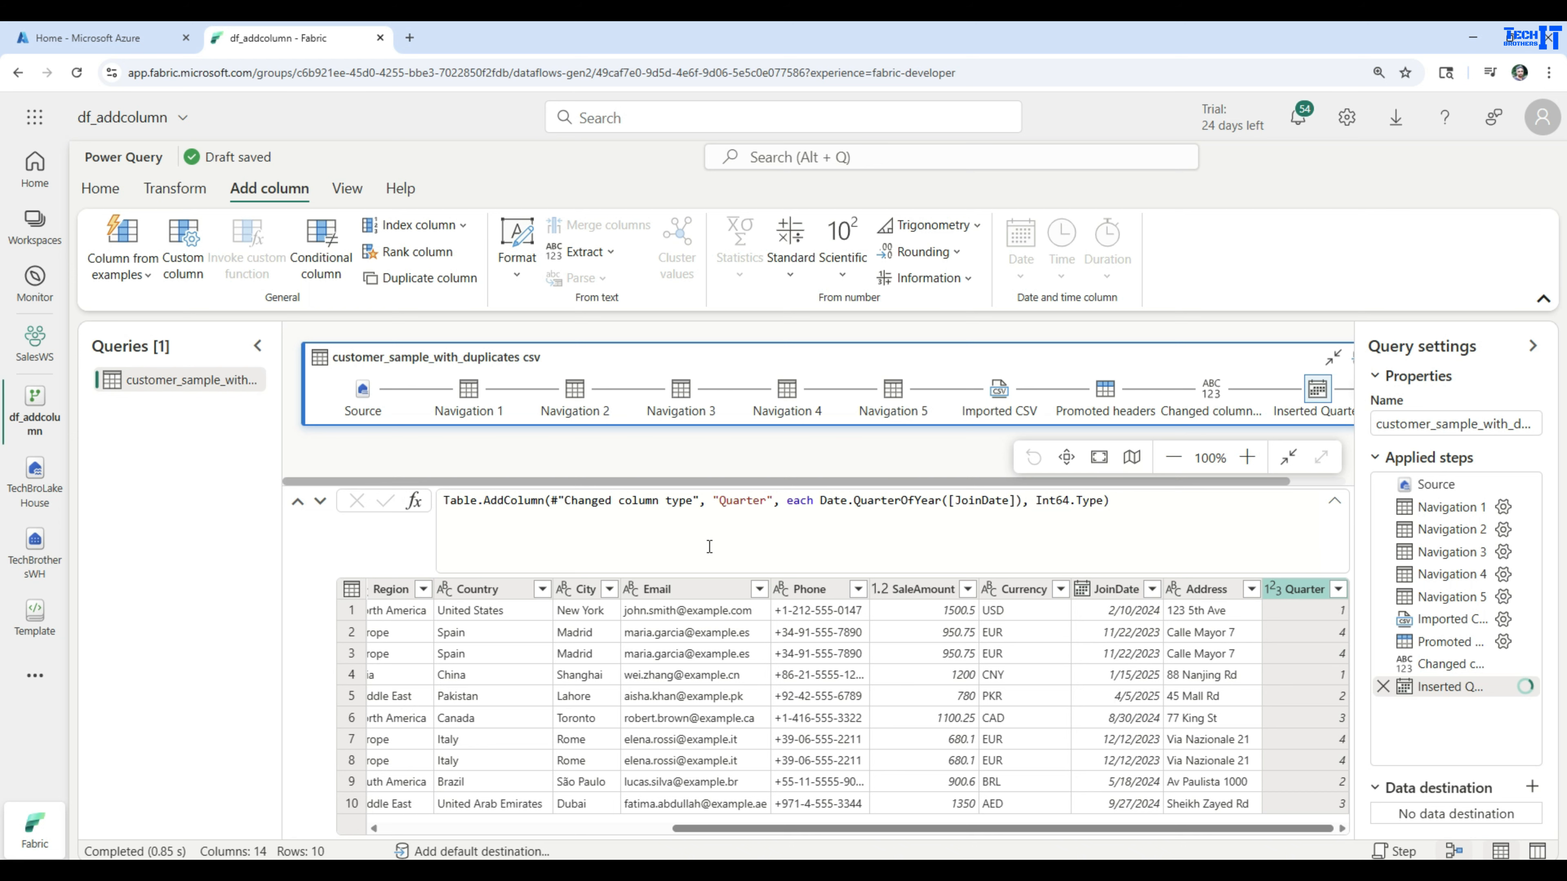
Start adding another column from examples based on all columns of the customer table
drag(688, 827, 363, 817)
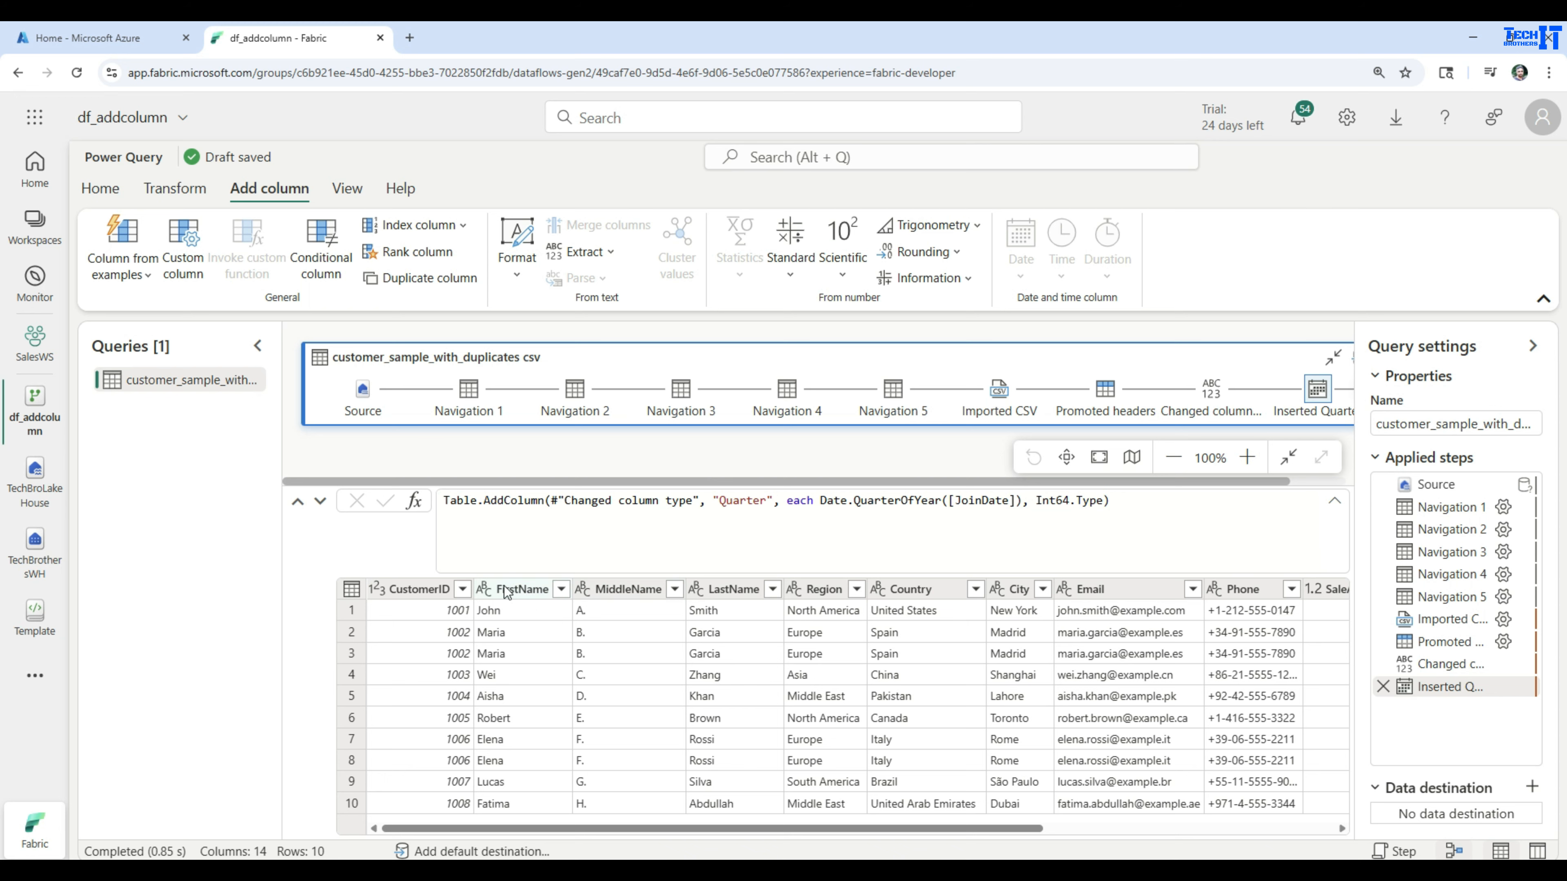
click(133, 278)
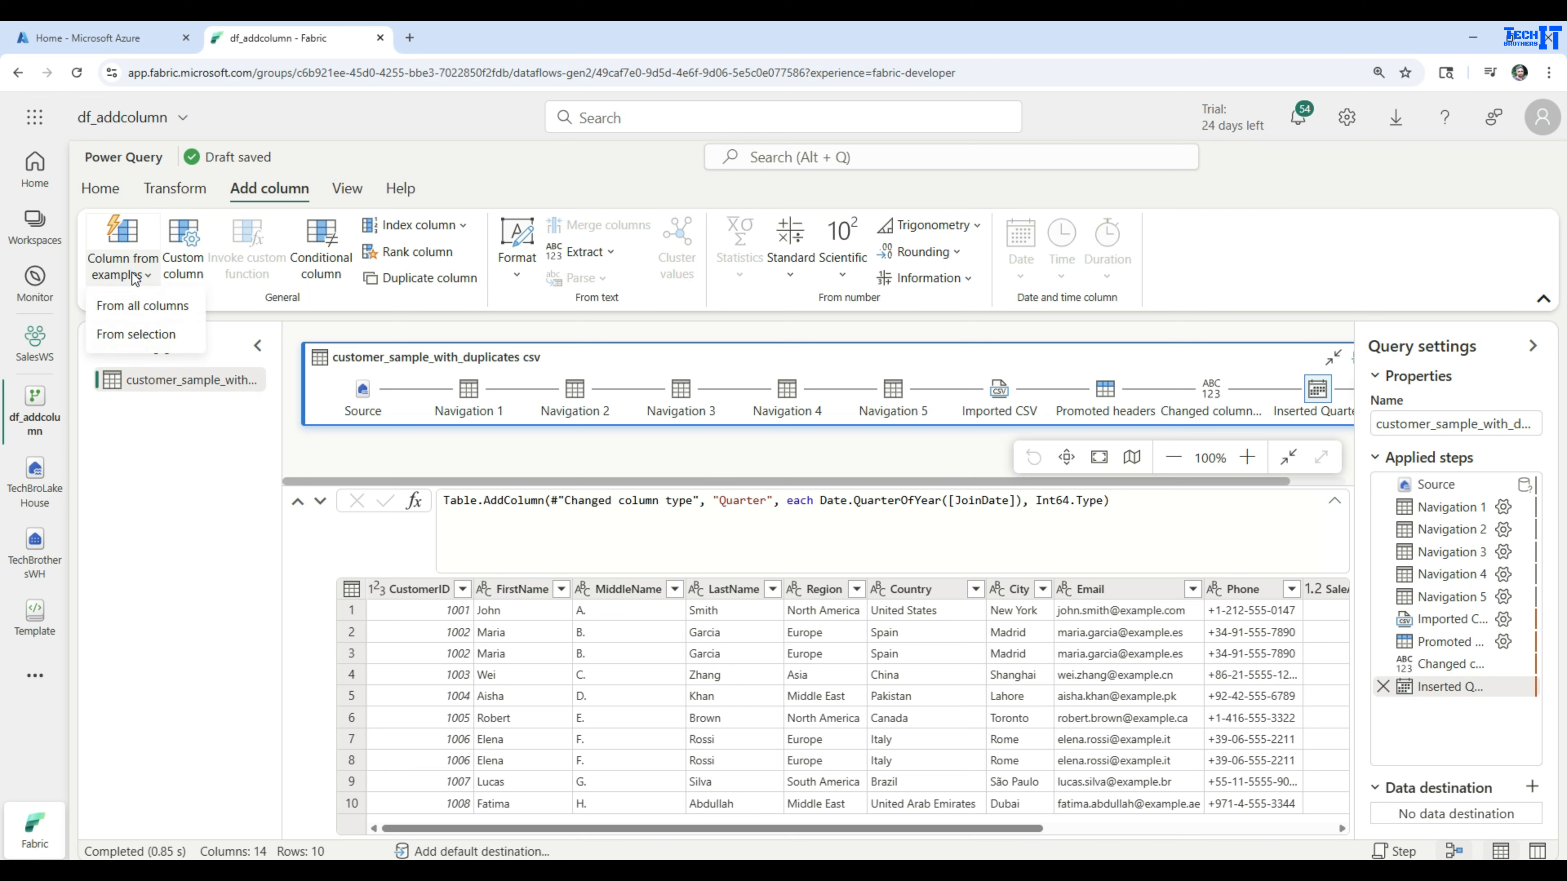
click(144, 308)
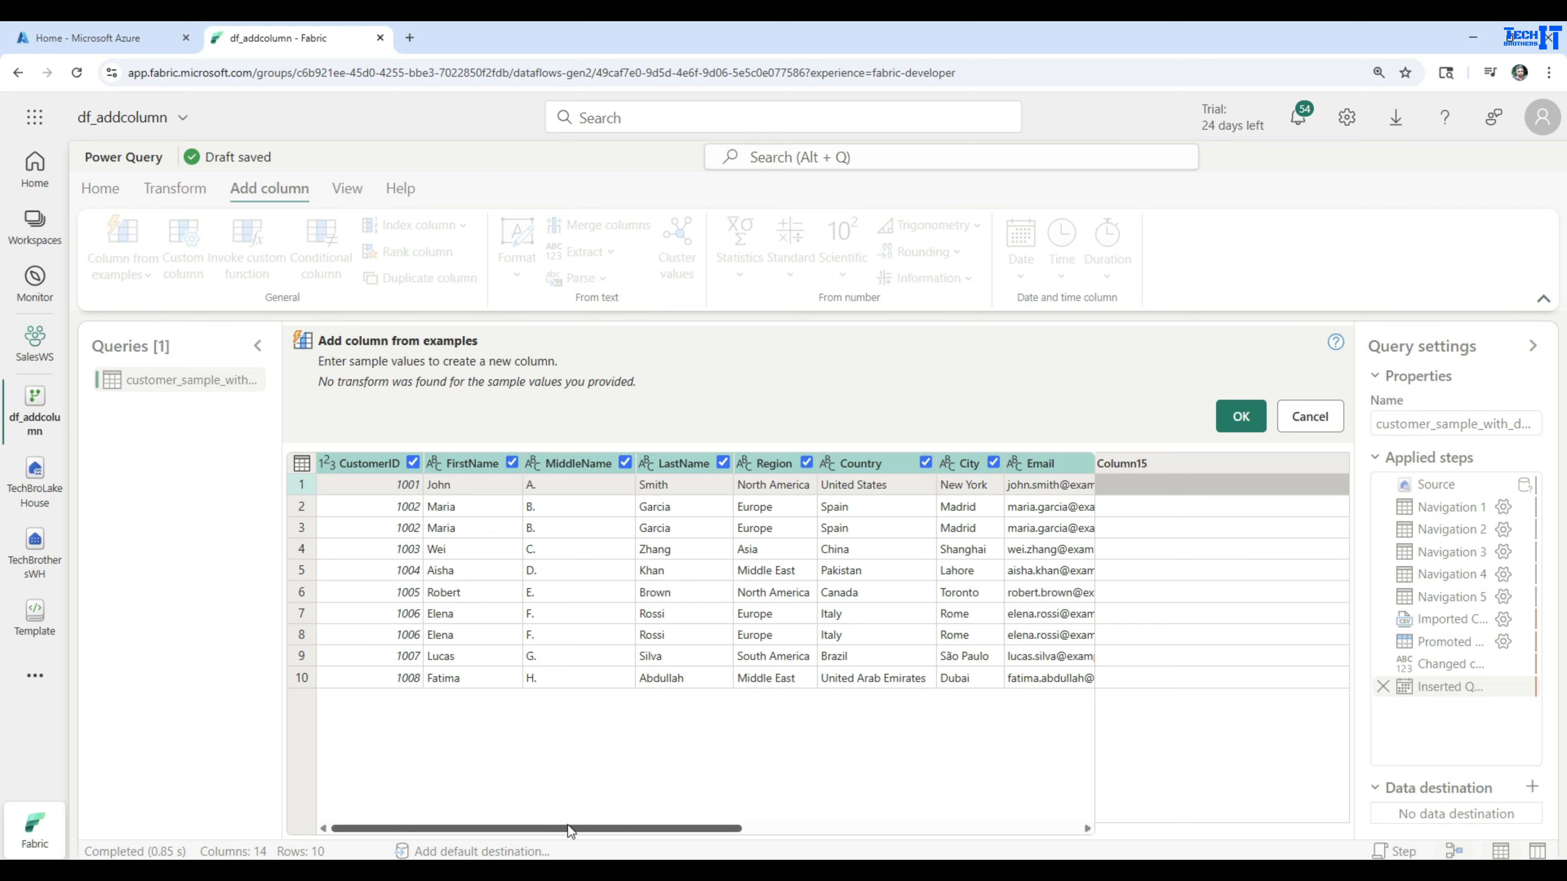
drag(568, 827, 936, 855)
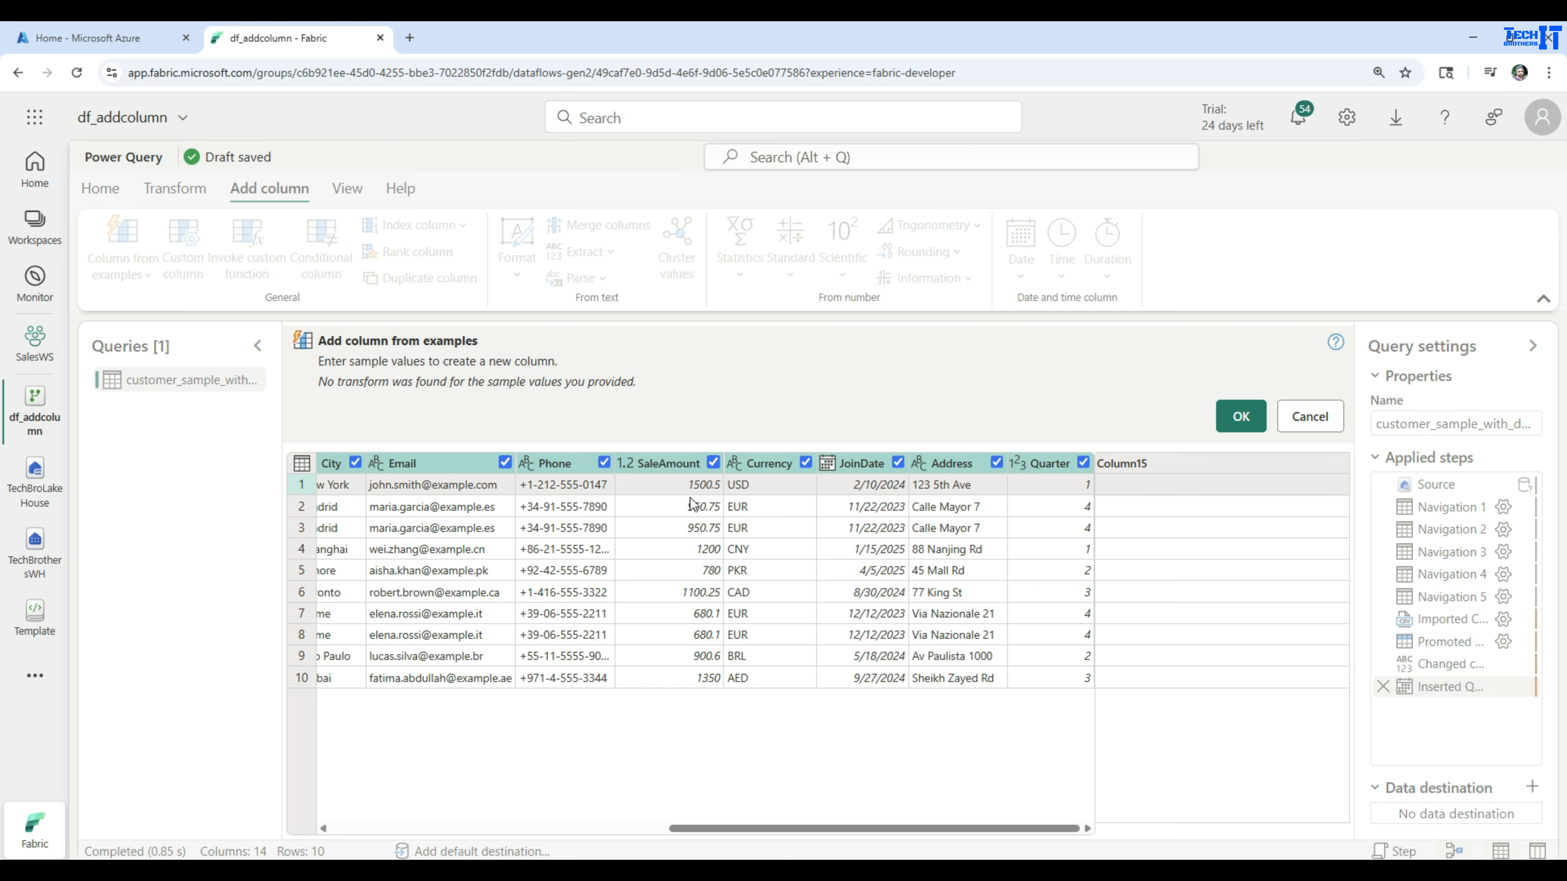
Fill the new example column with the suggestion CustomerID Is Even
click(1136, 484)
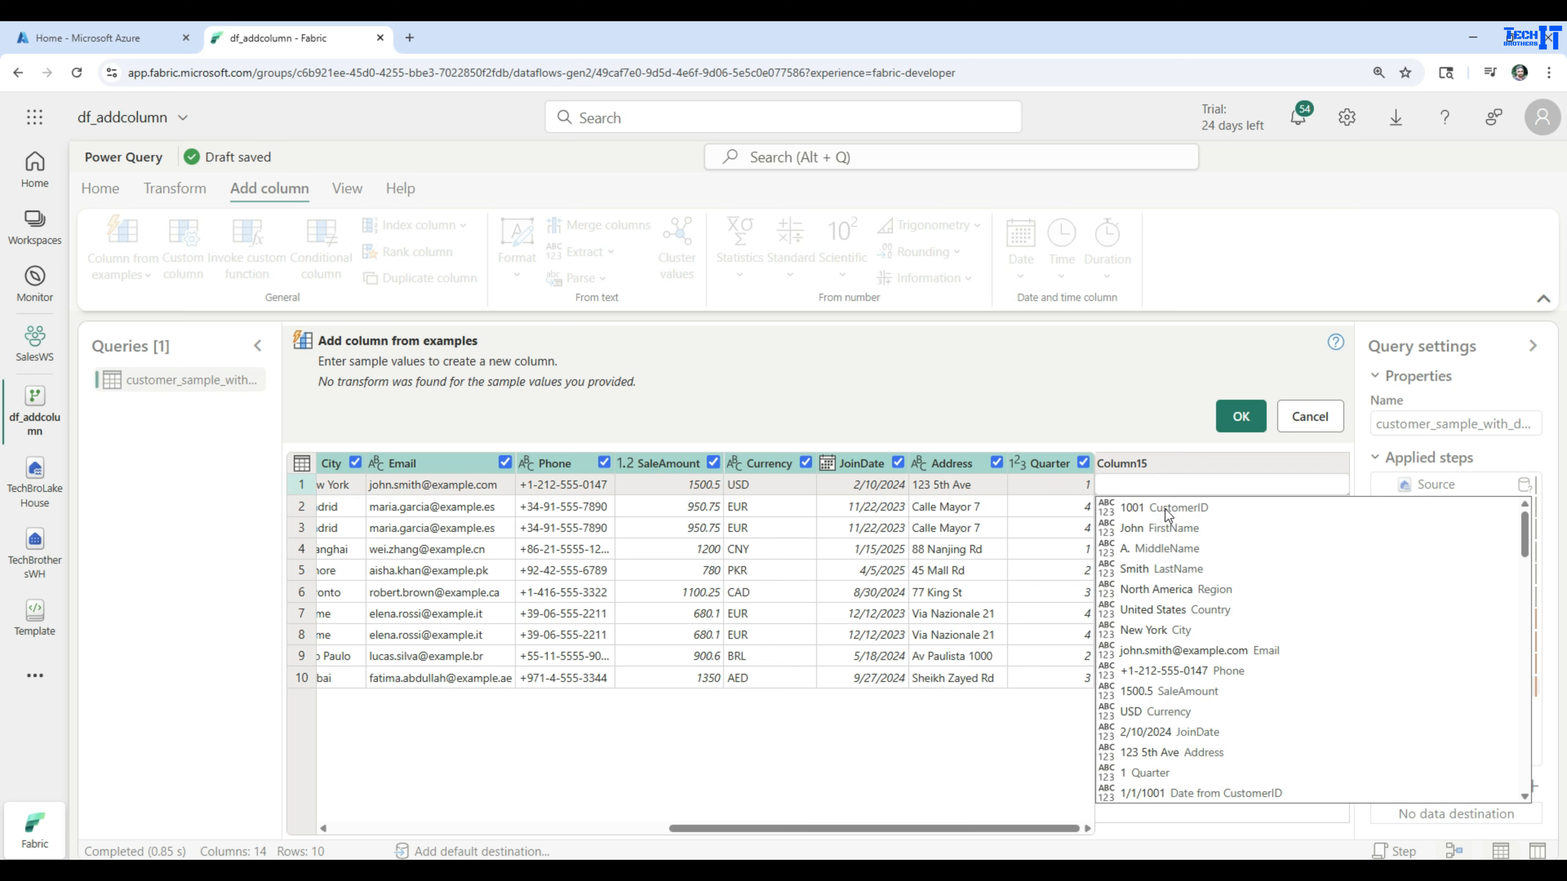
click(552, 828)
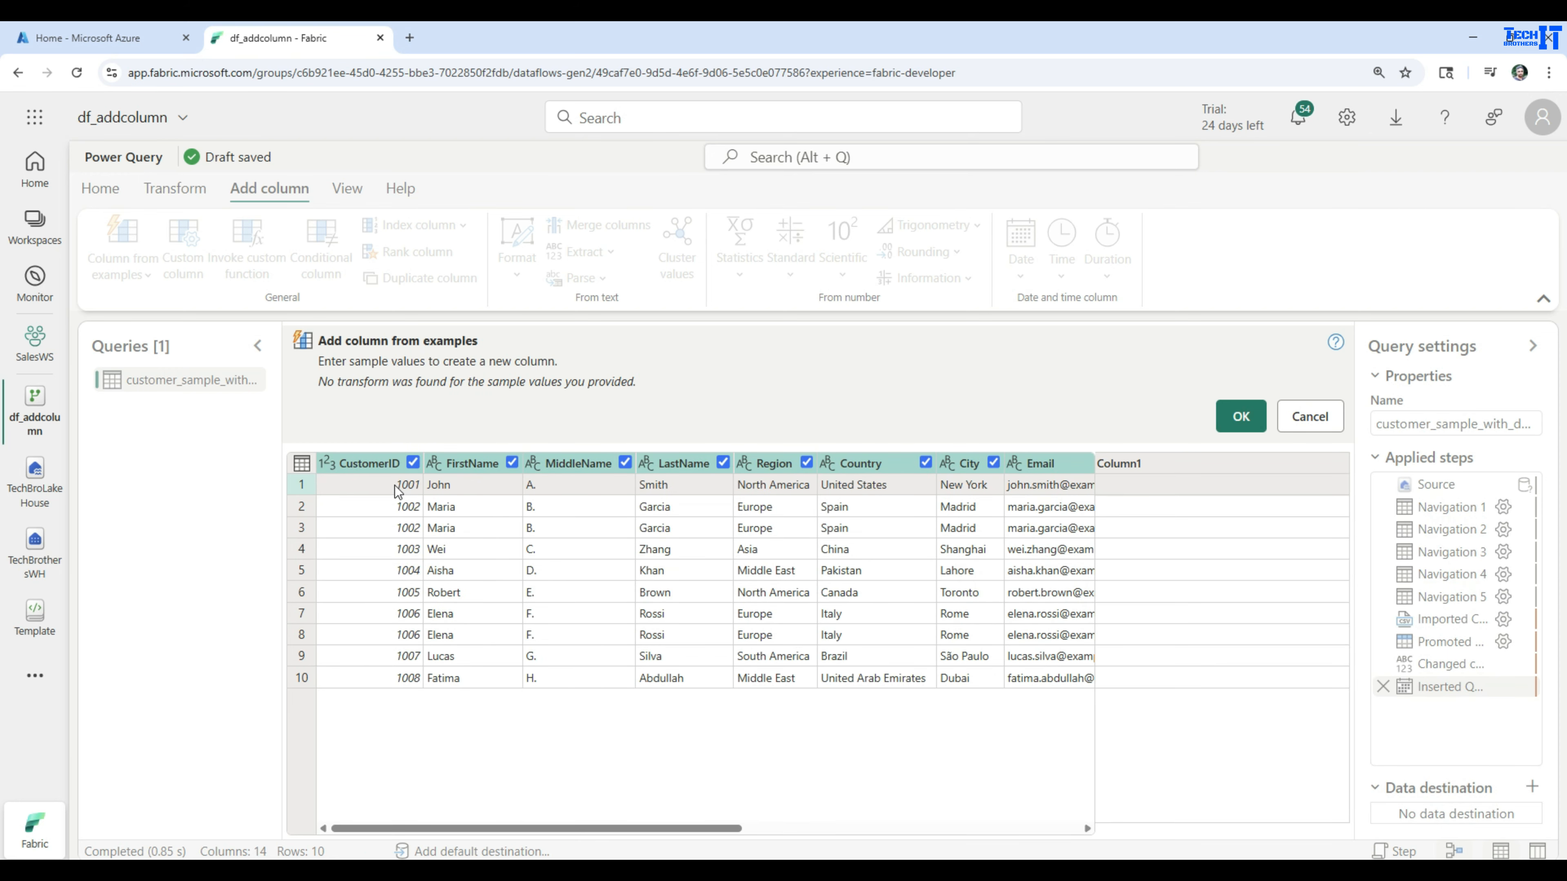
click(1225, 487)
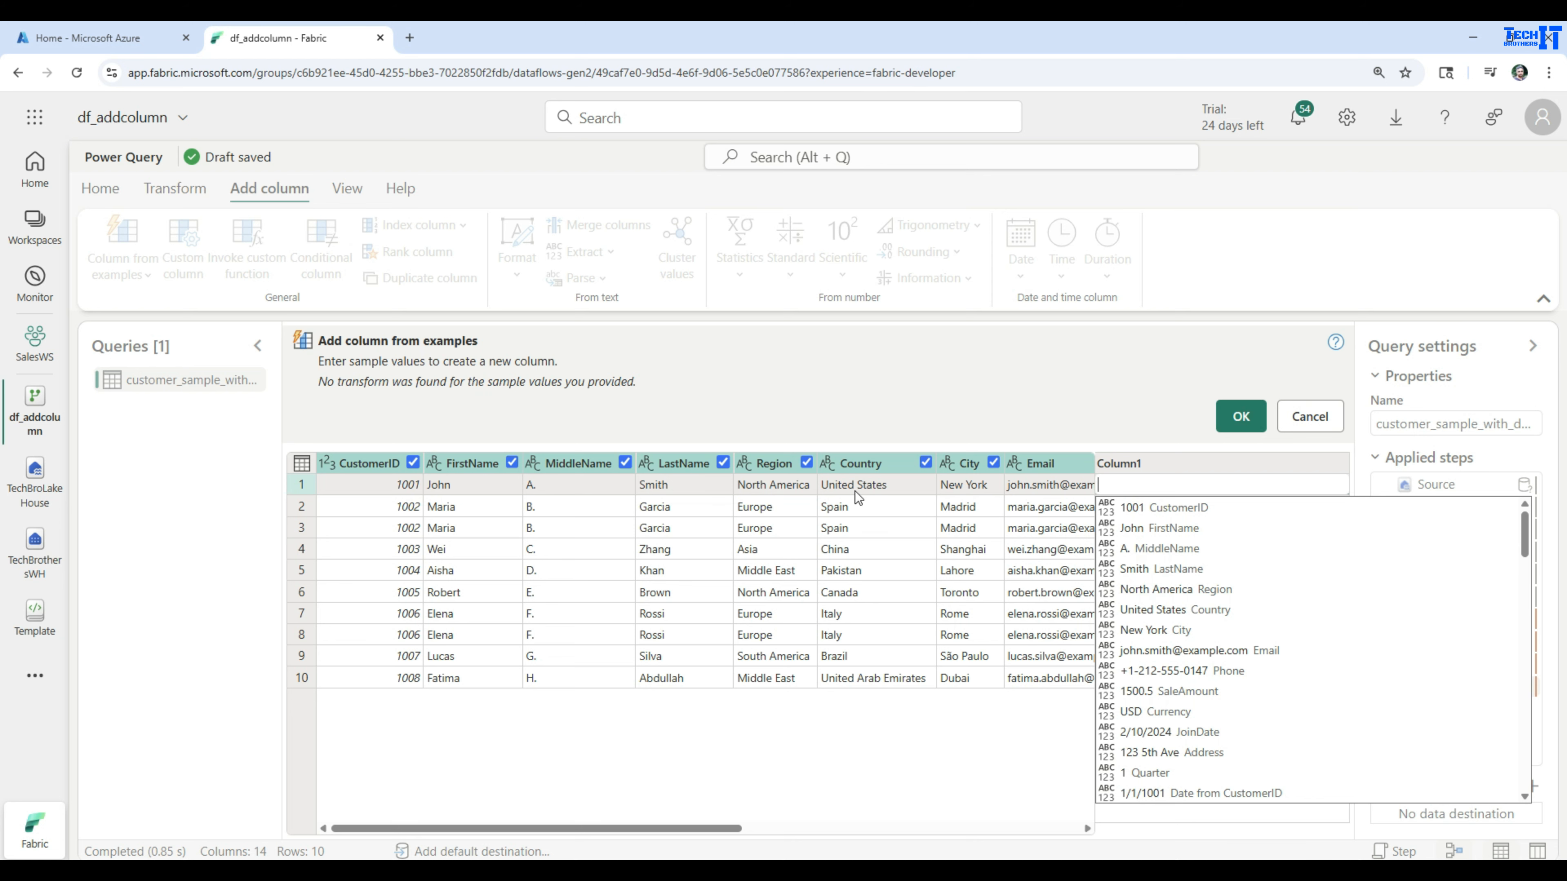
scroll(1322, 614, down, 3)
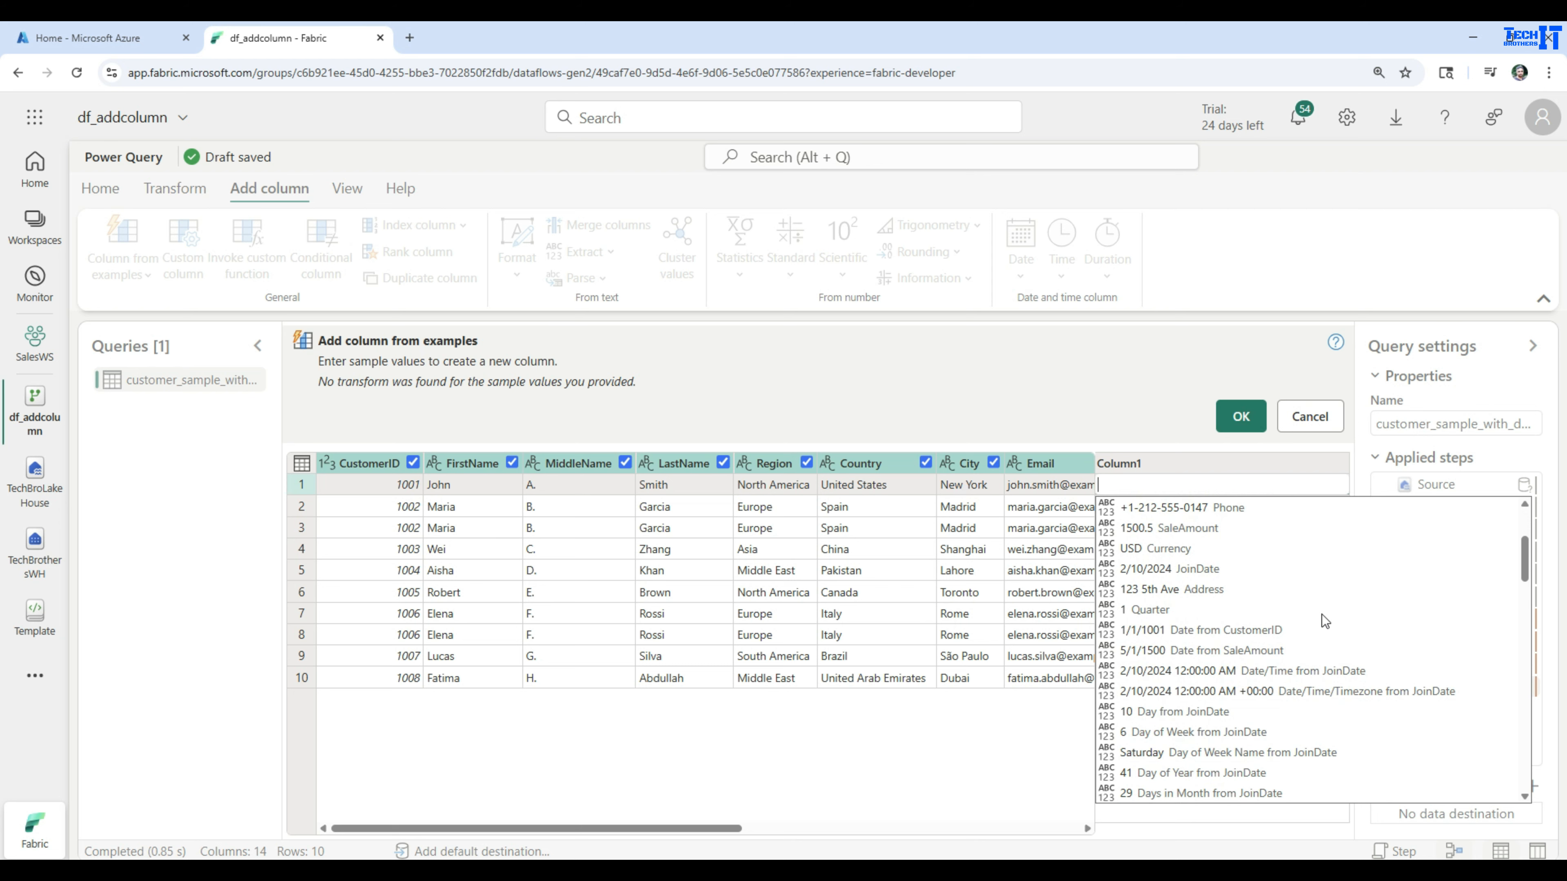
scroll(1322, 615, down, 1)
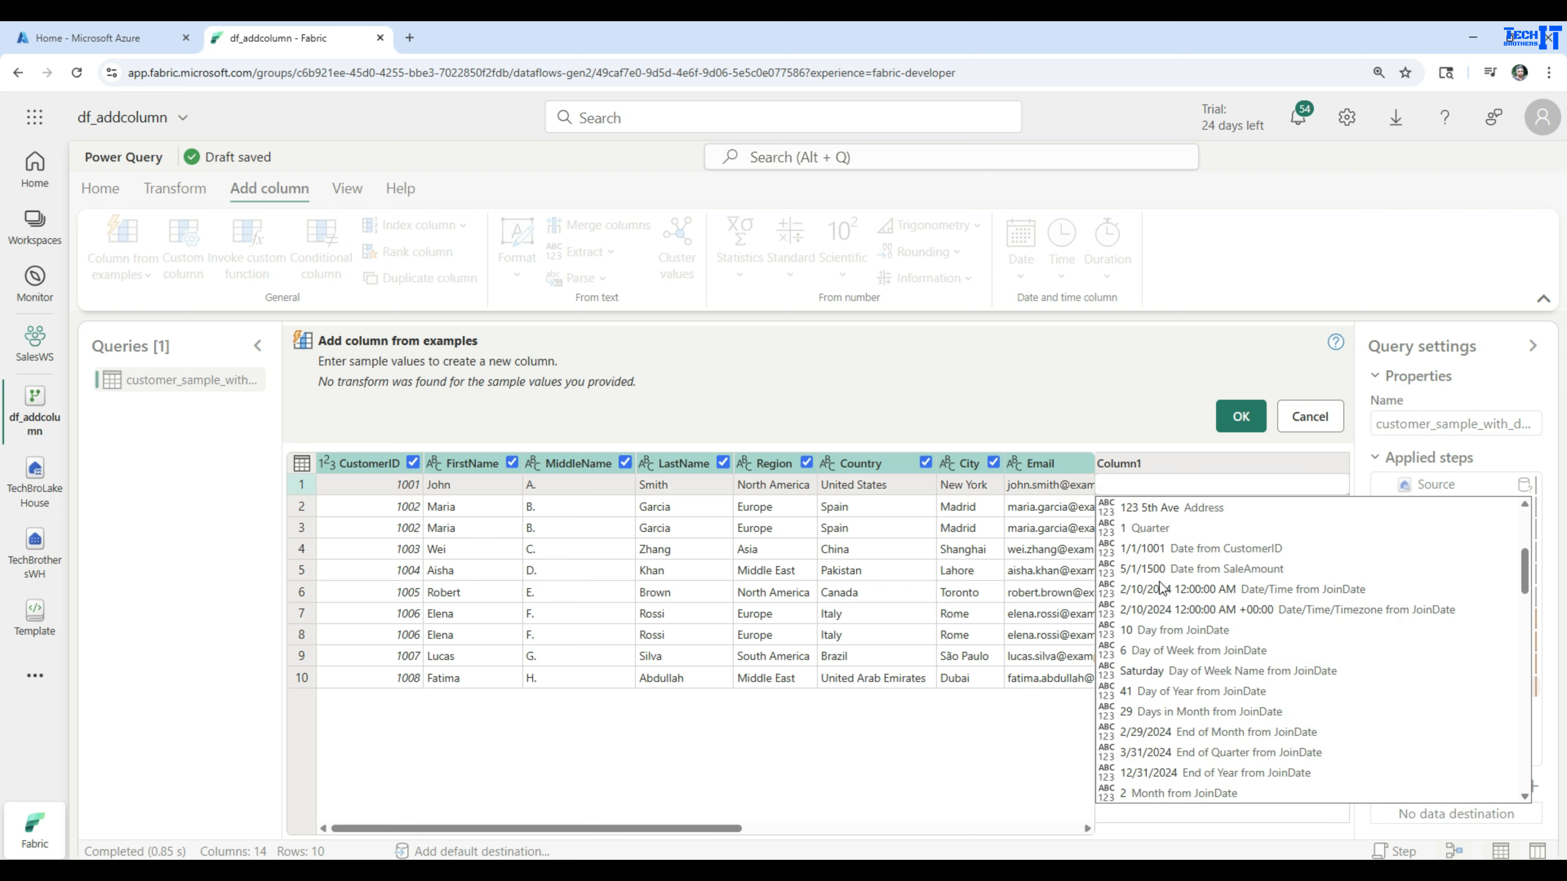
scroll(1214, 713, down, 6)
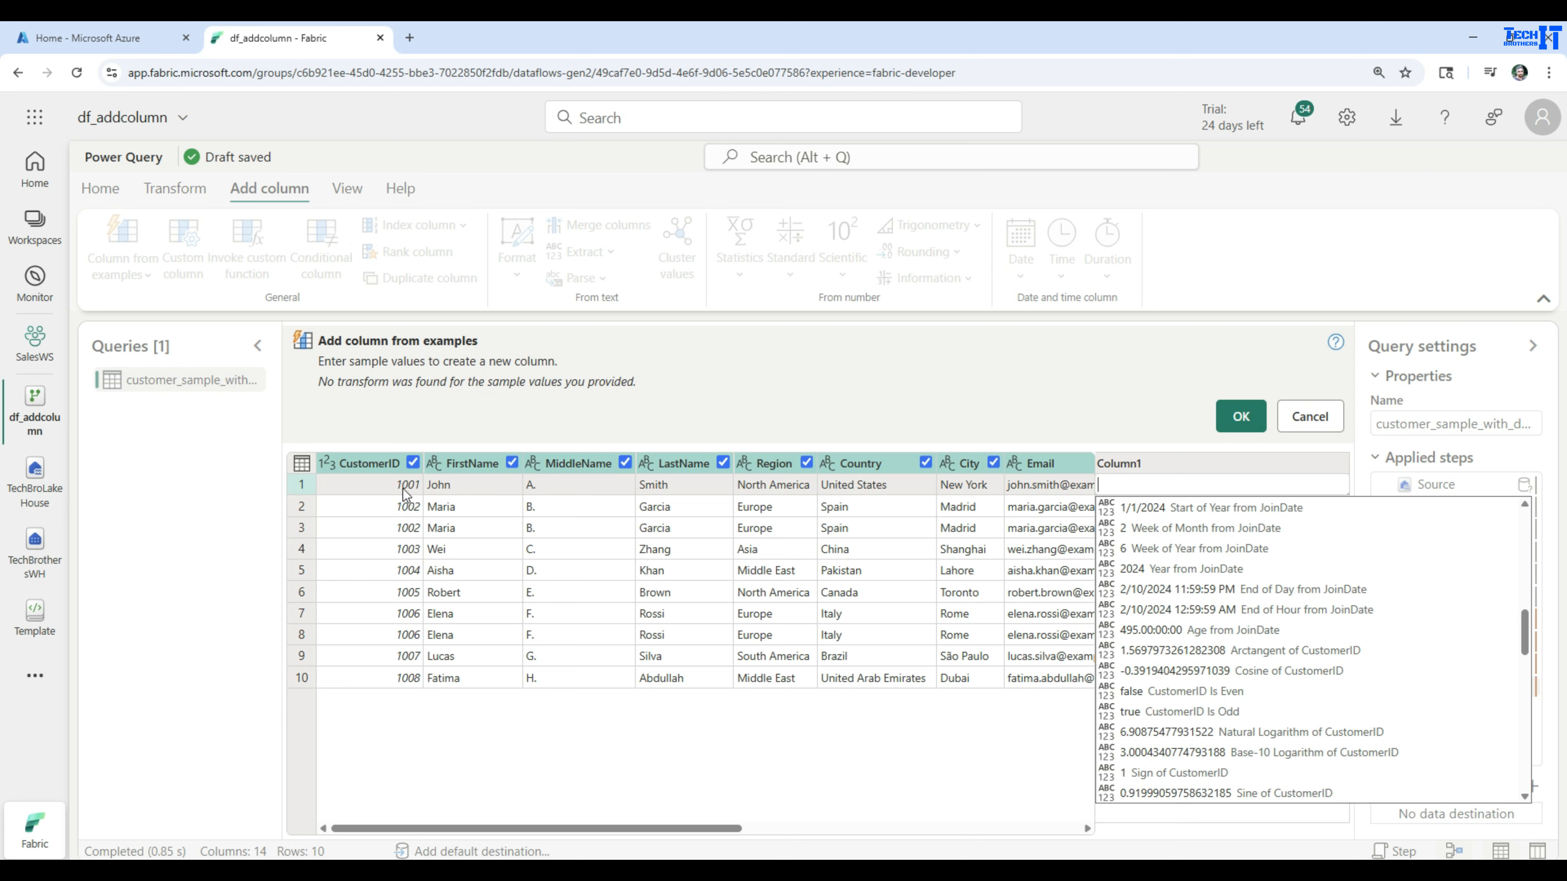
click(1163, 691)
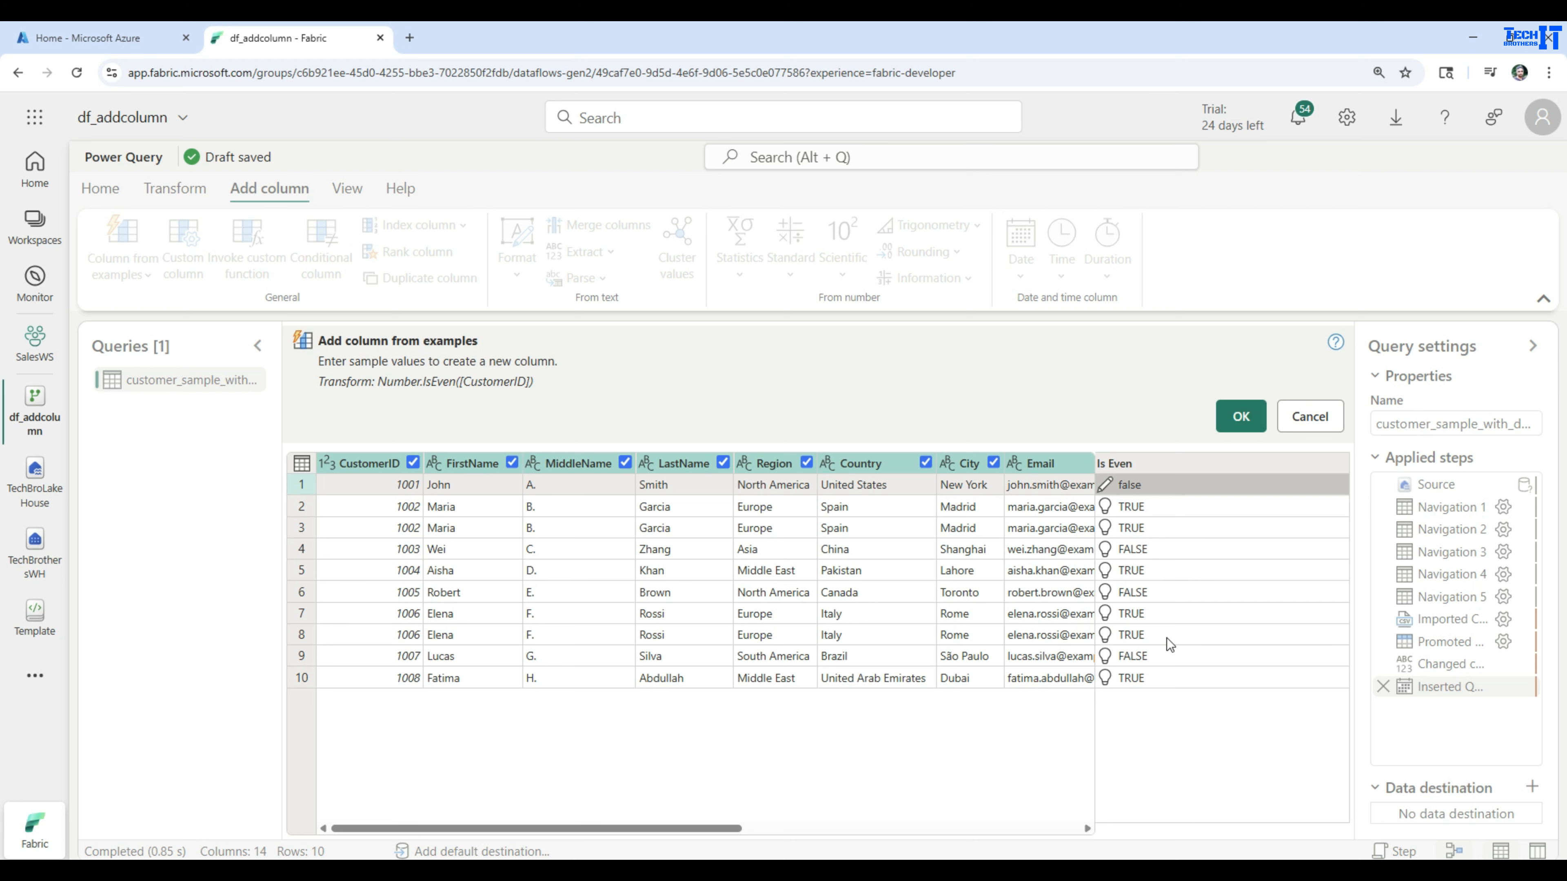
Clear the first row's example value and examine the full list of suggestions drawn from all columns
click(1186, 483)
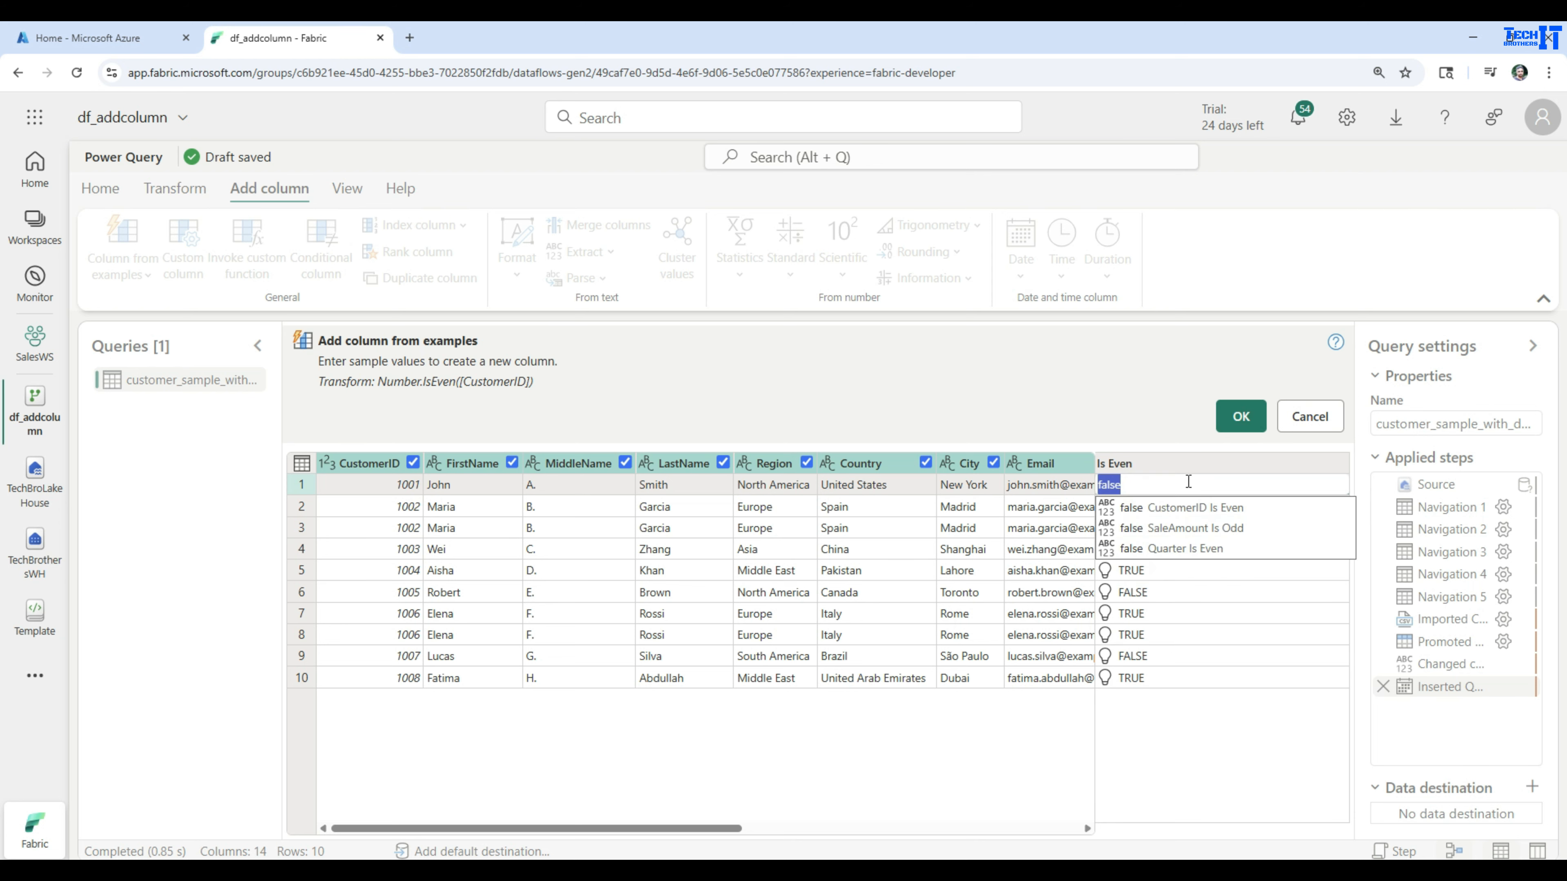
key(BackSpace)
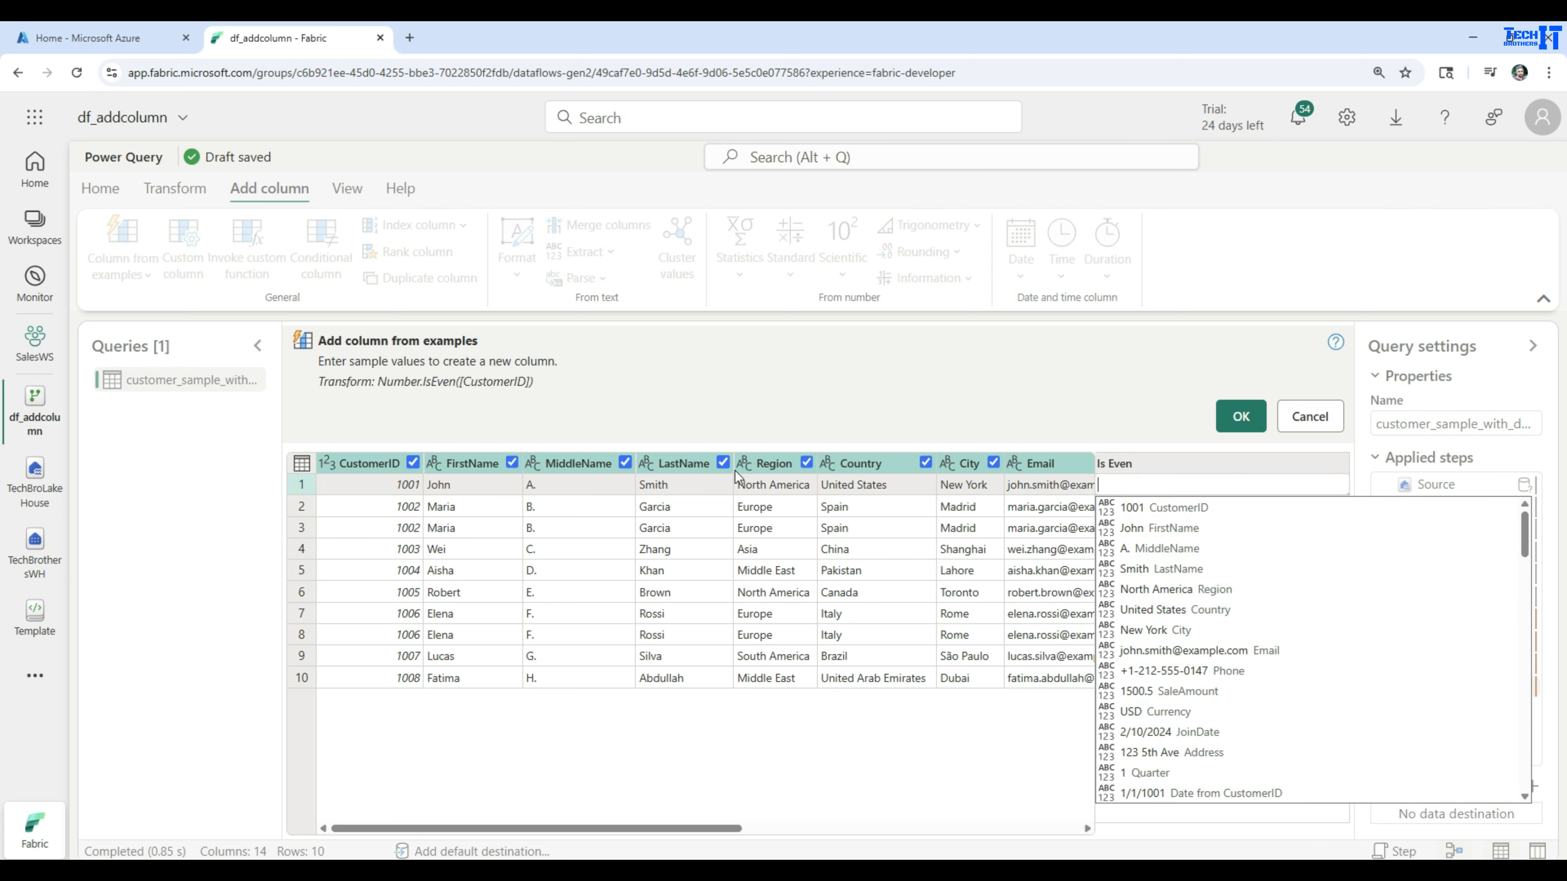
scroll(1299, 650, down, 10)
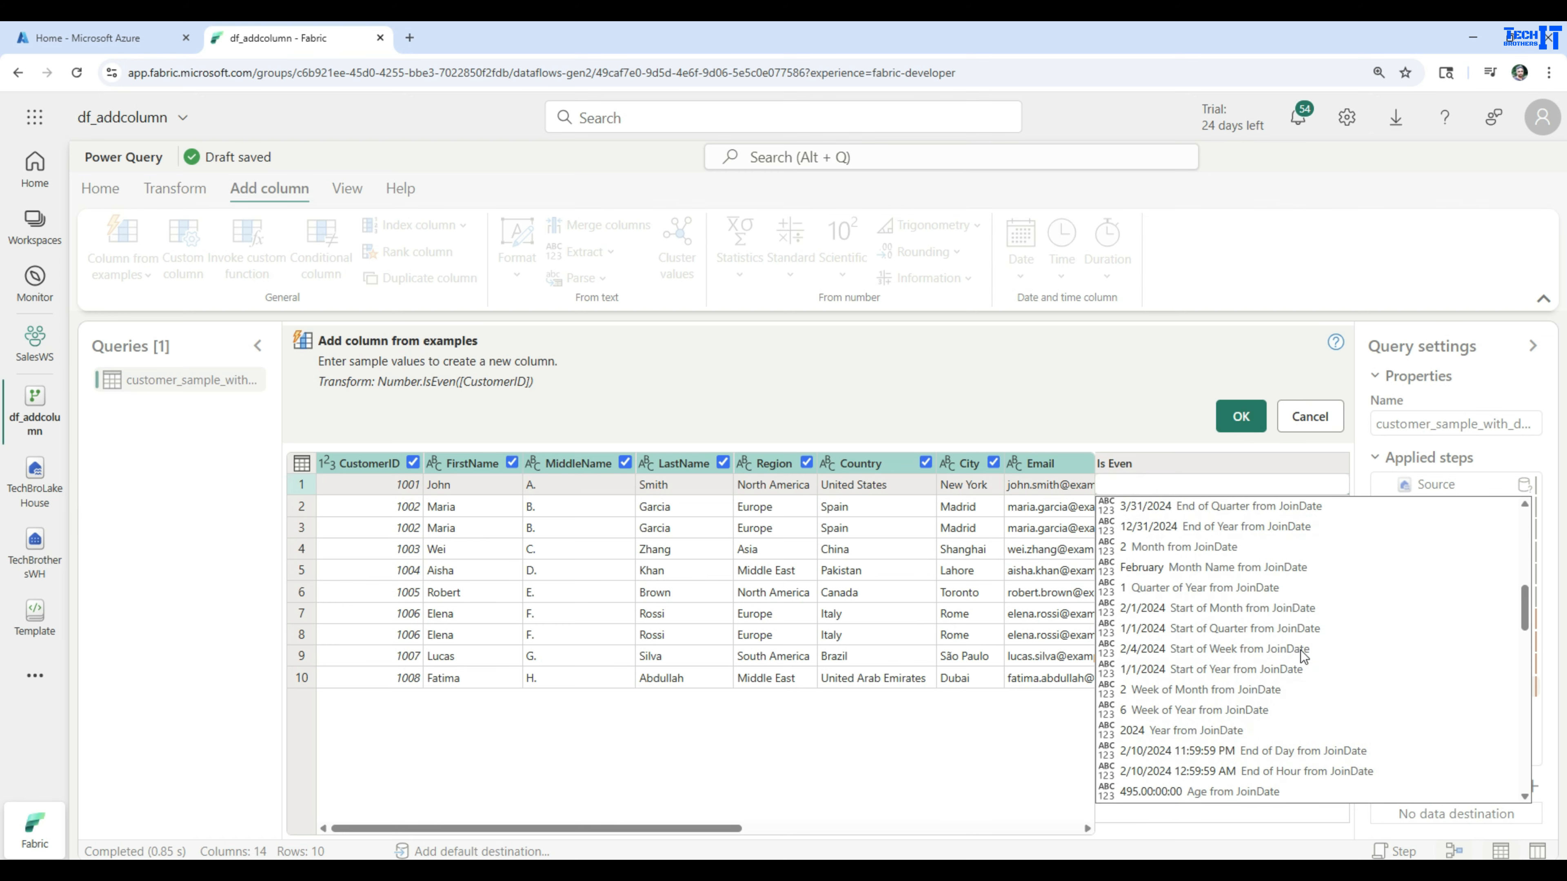
scroll(1303, 656, down, 10)
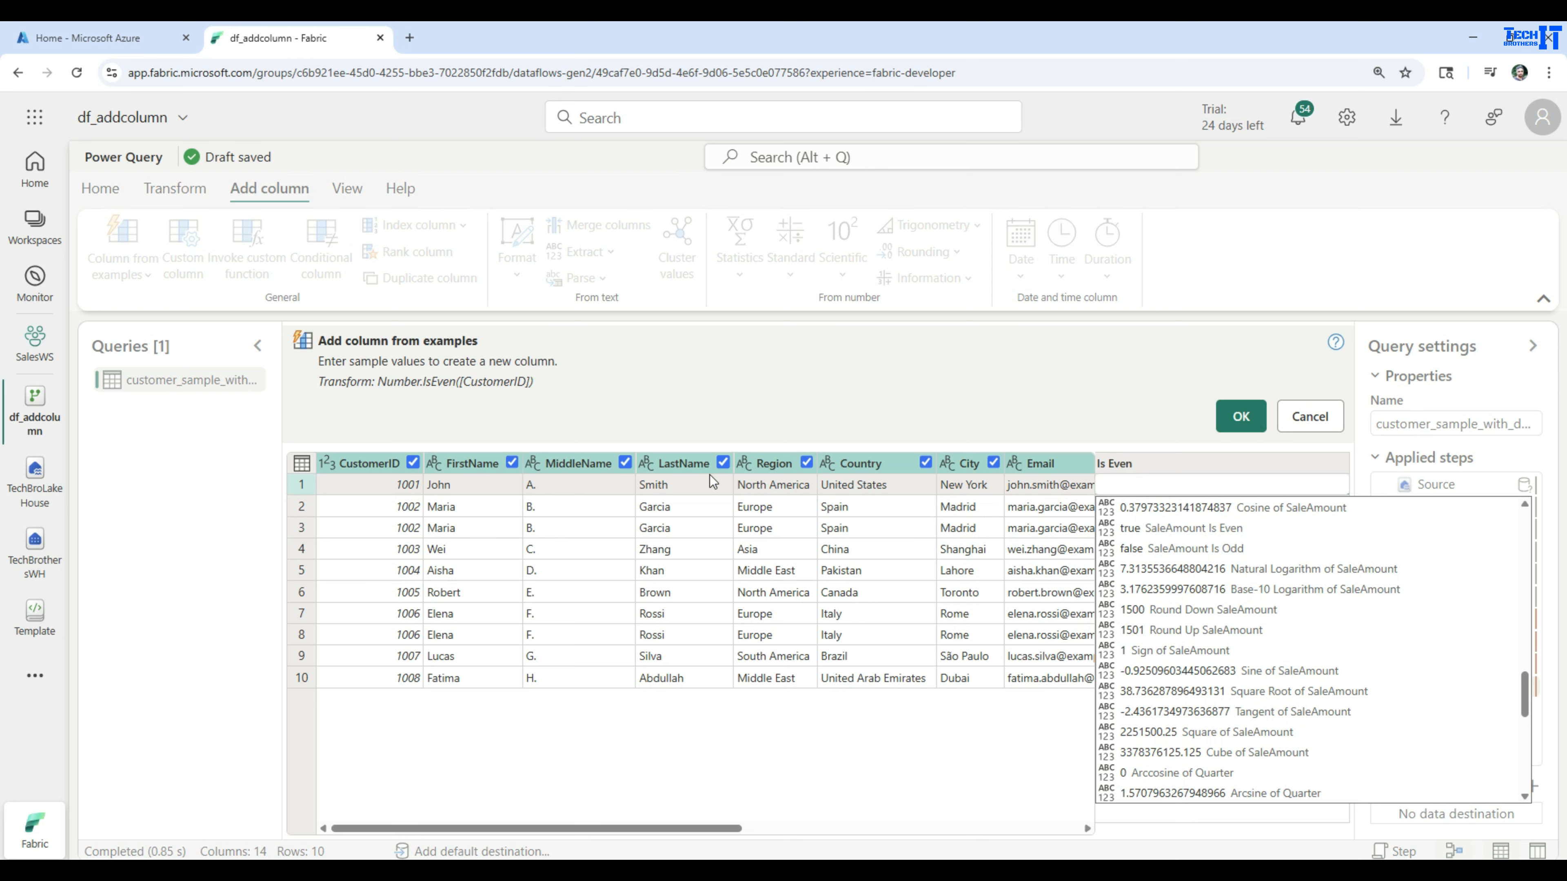
scroll(1172, 605, down, 5)
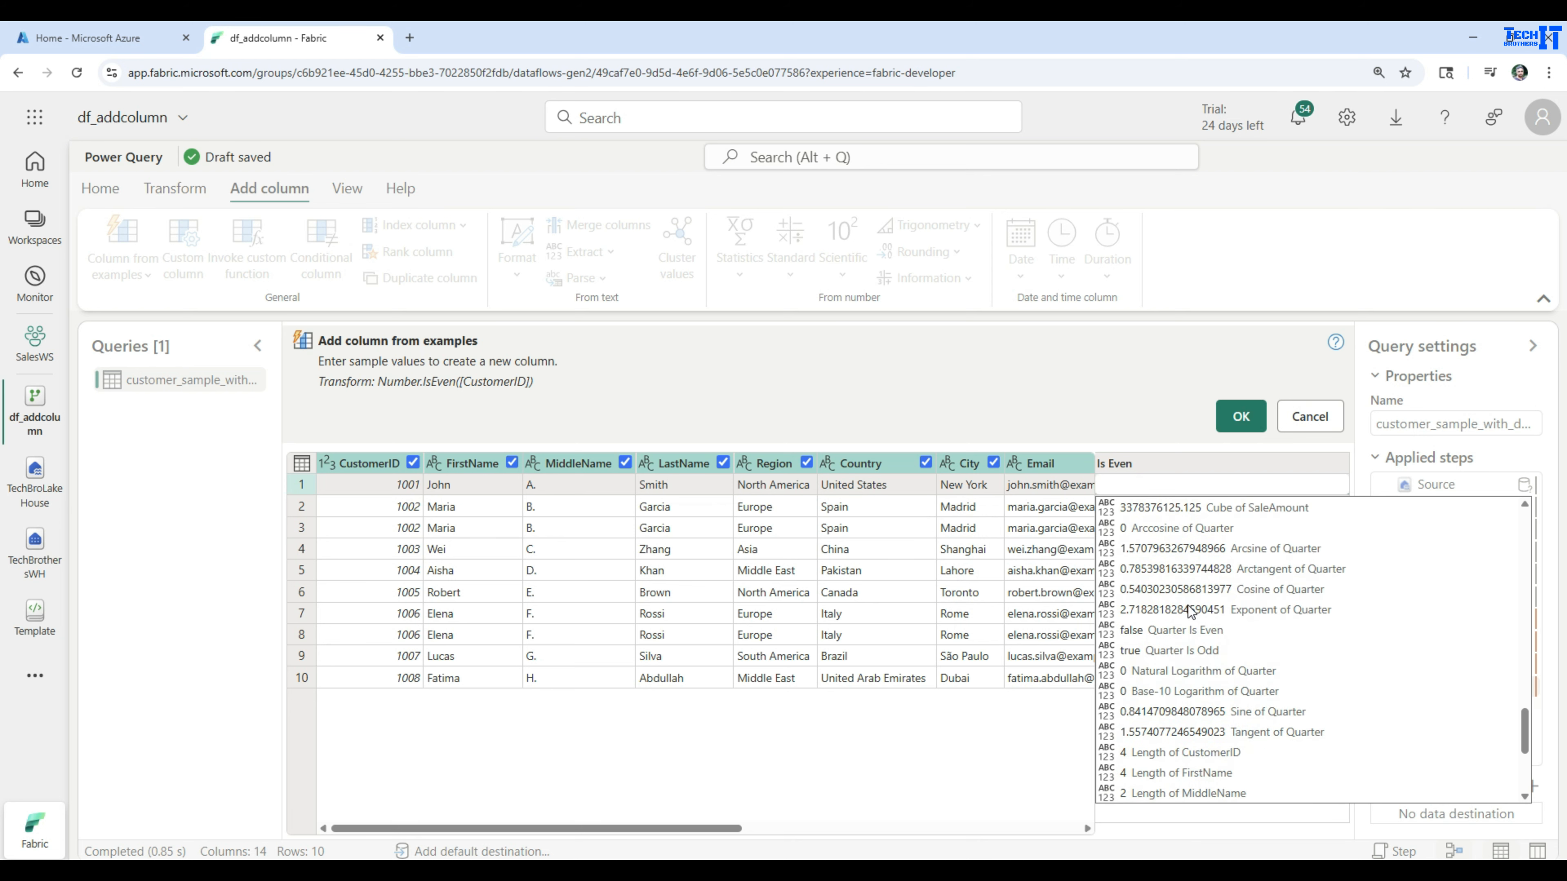
scroll(1187, 606, down, 2)
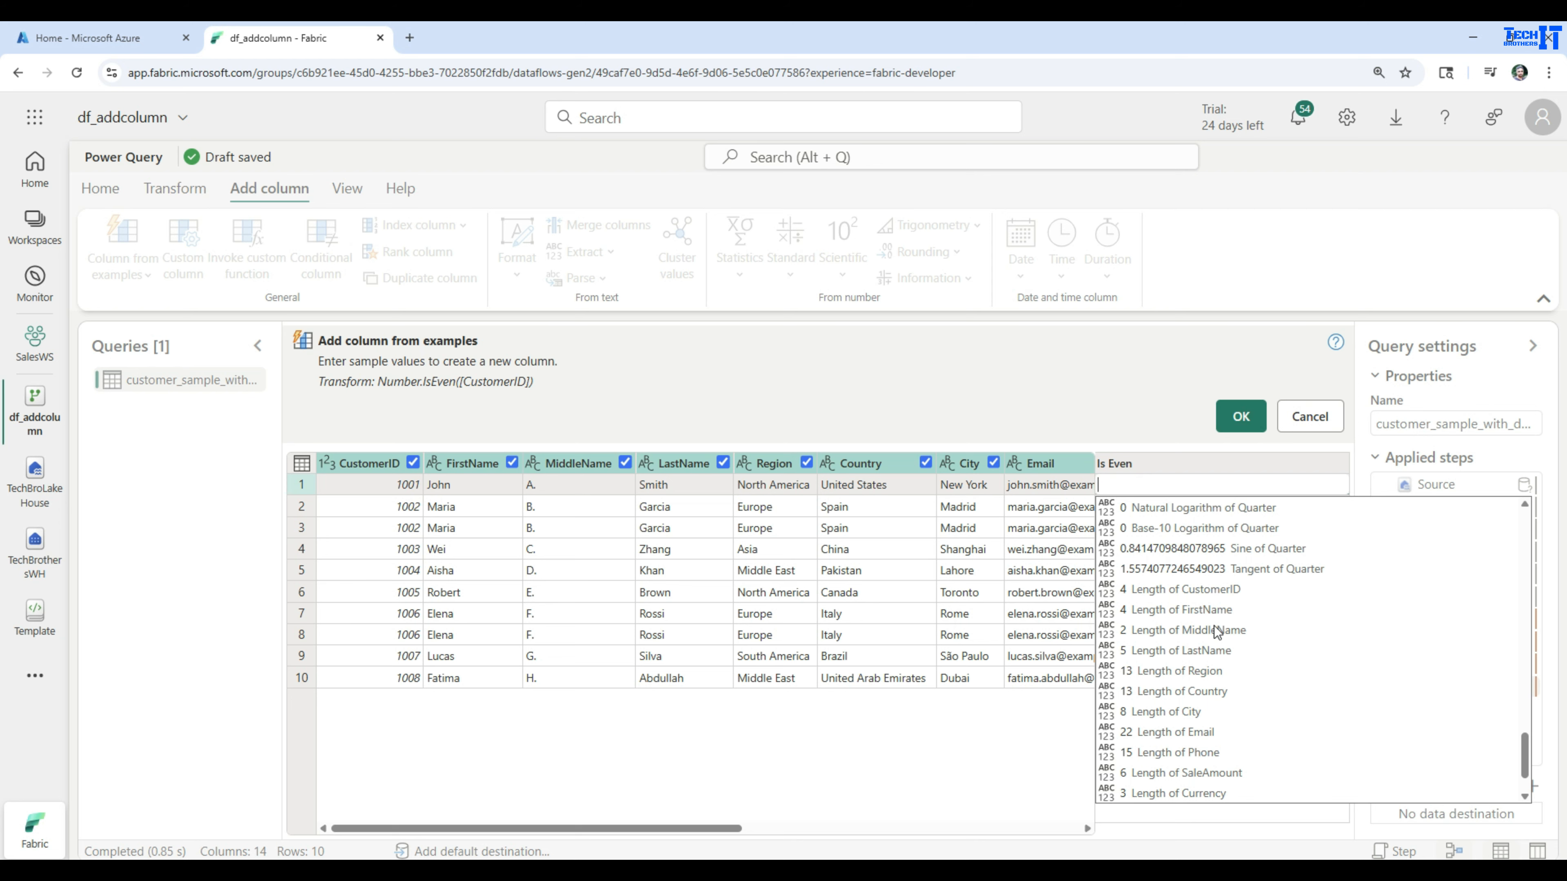
scroll(1214, 626, down, 1)
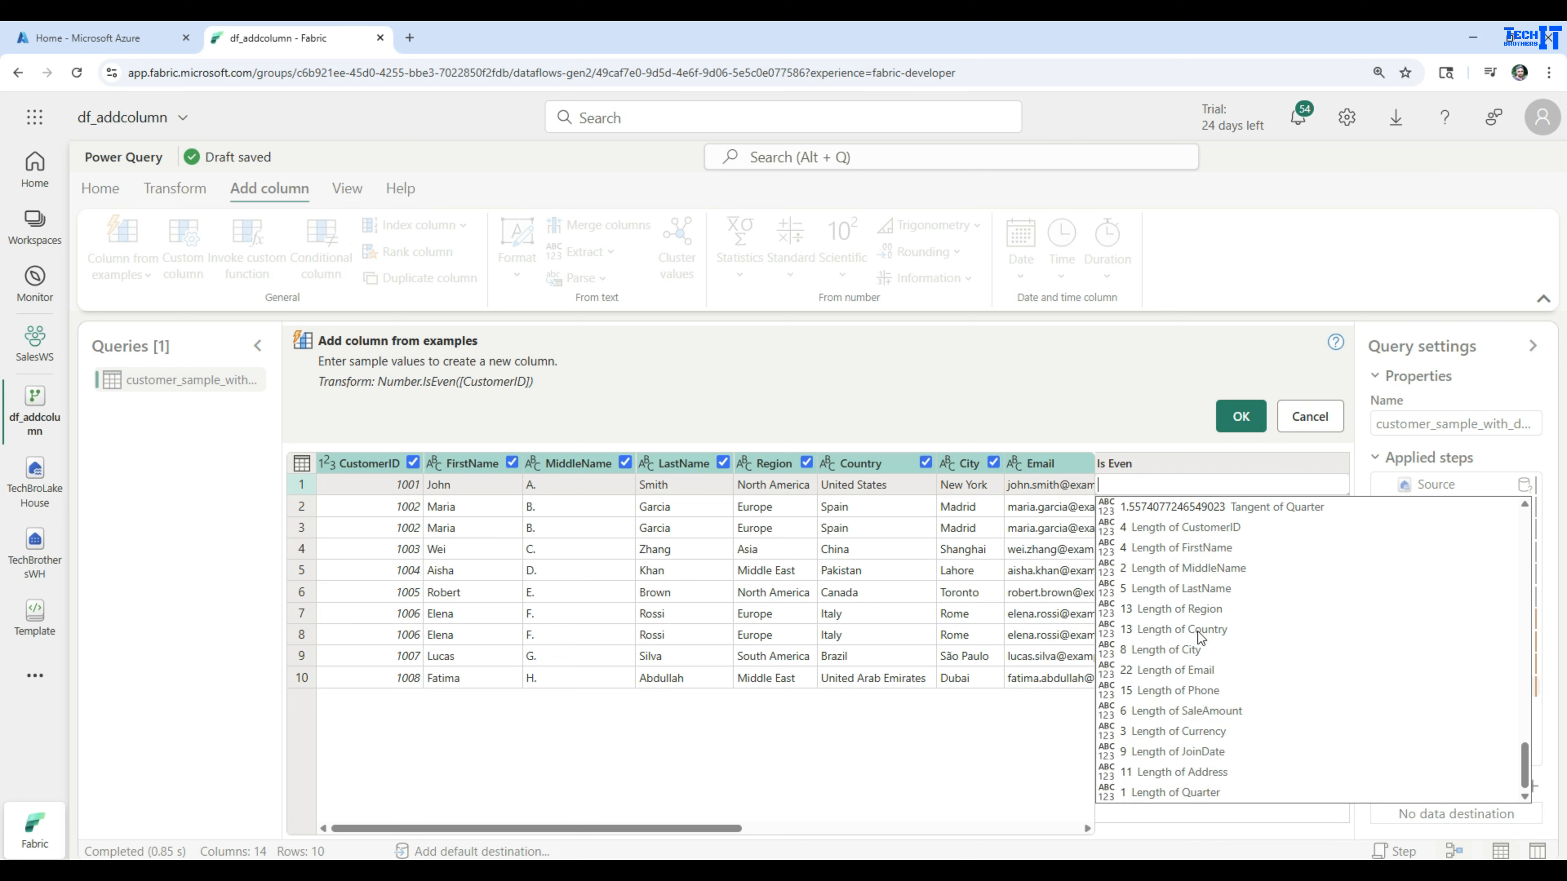
click(1021, 753)
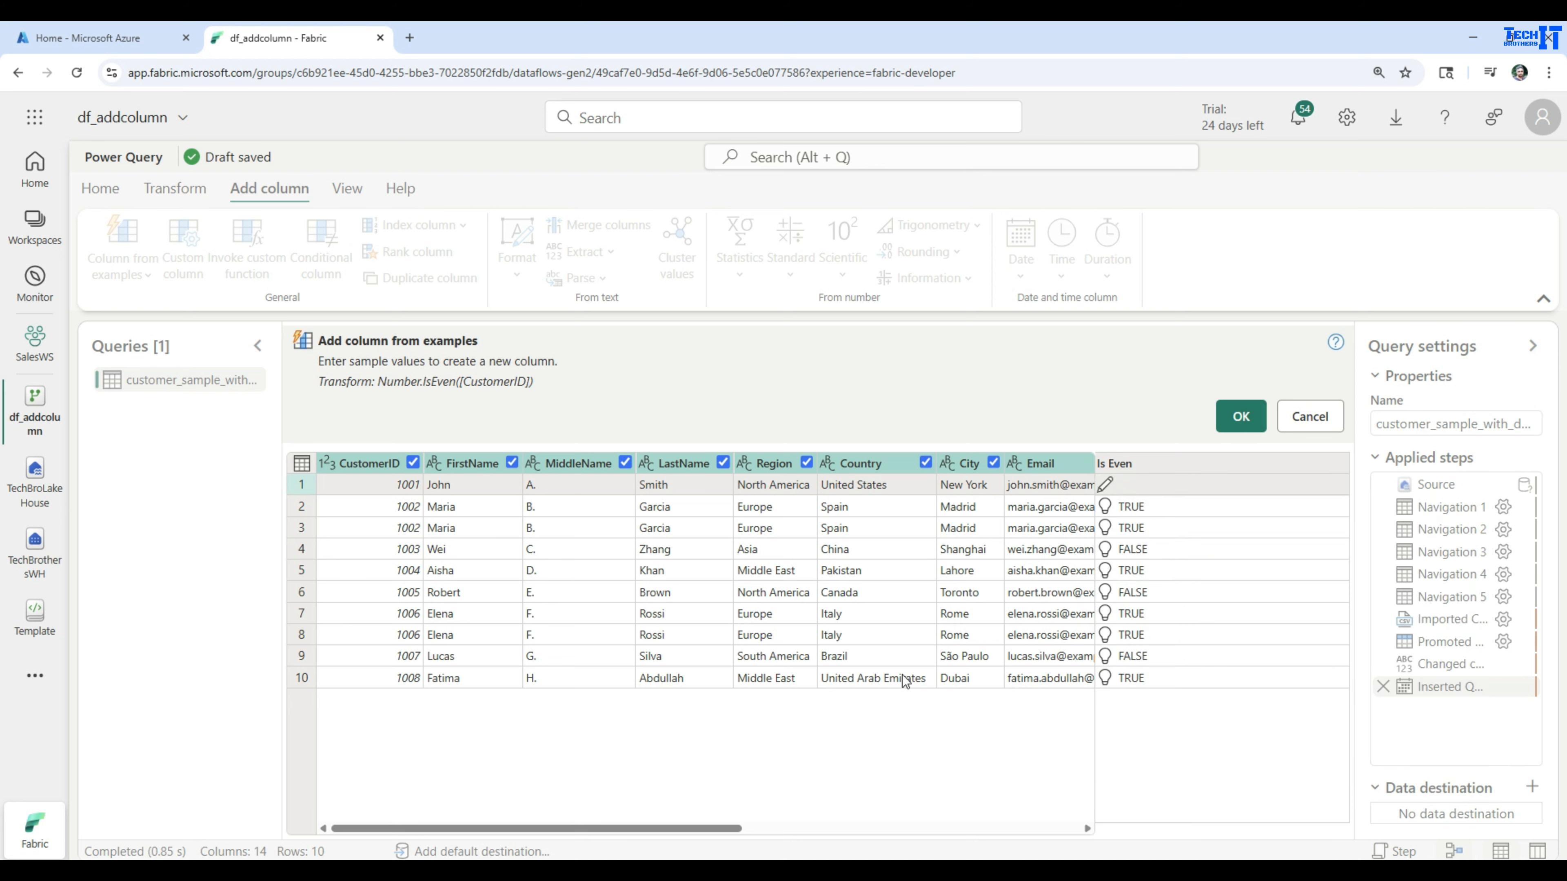
Deselect every source column for the example column except FirstName, MiddleName and LastName
click(412, 463)
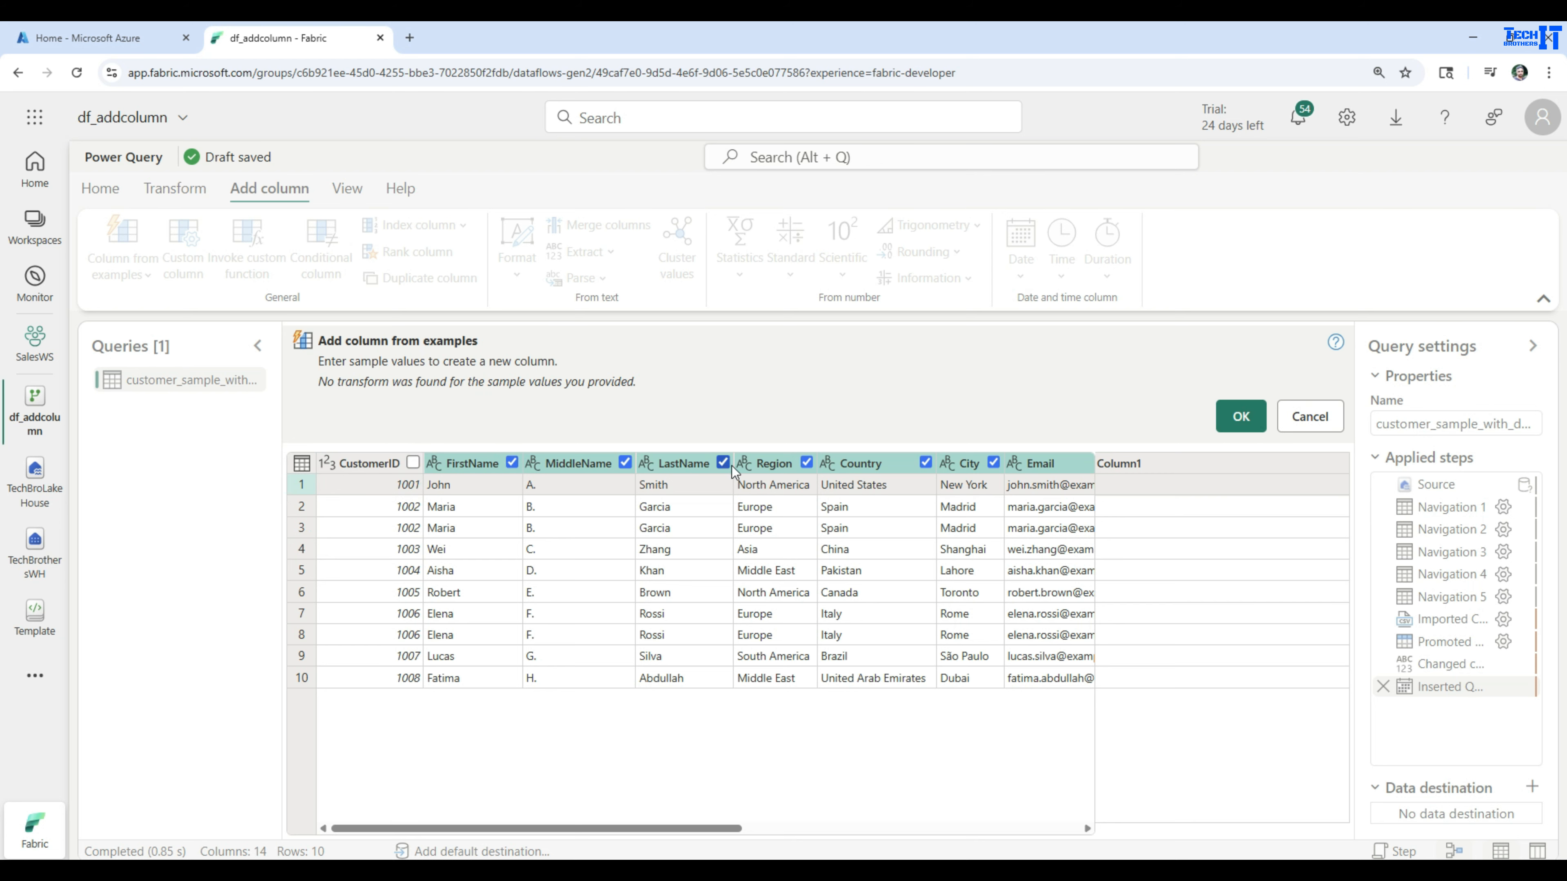
click(806, 463)
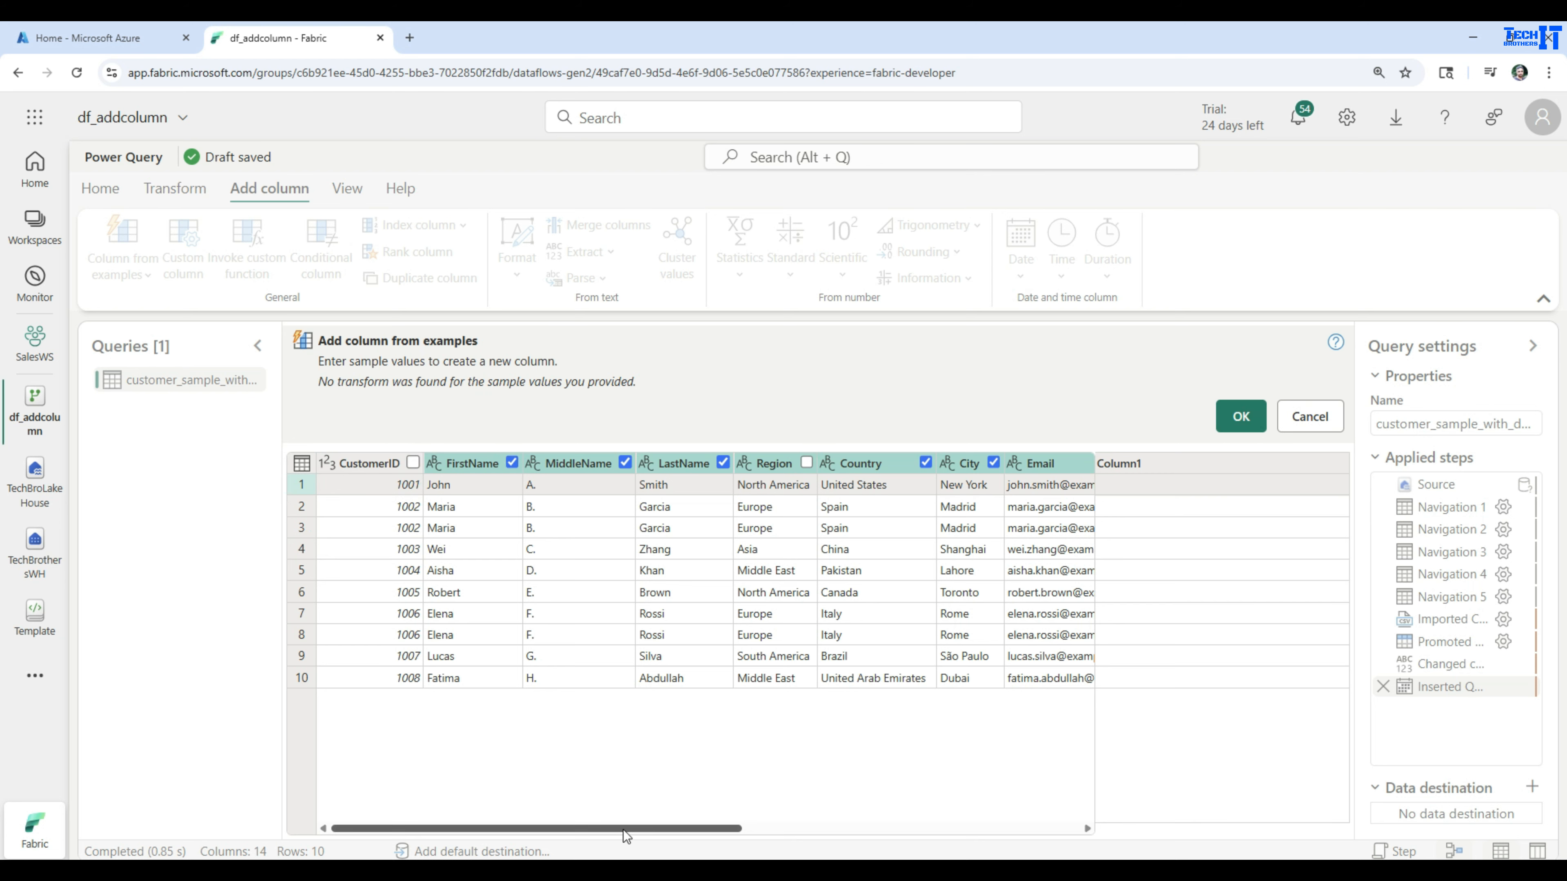
drag(623, 828, 796, 828)
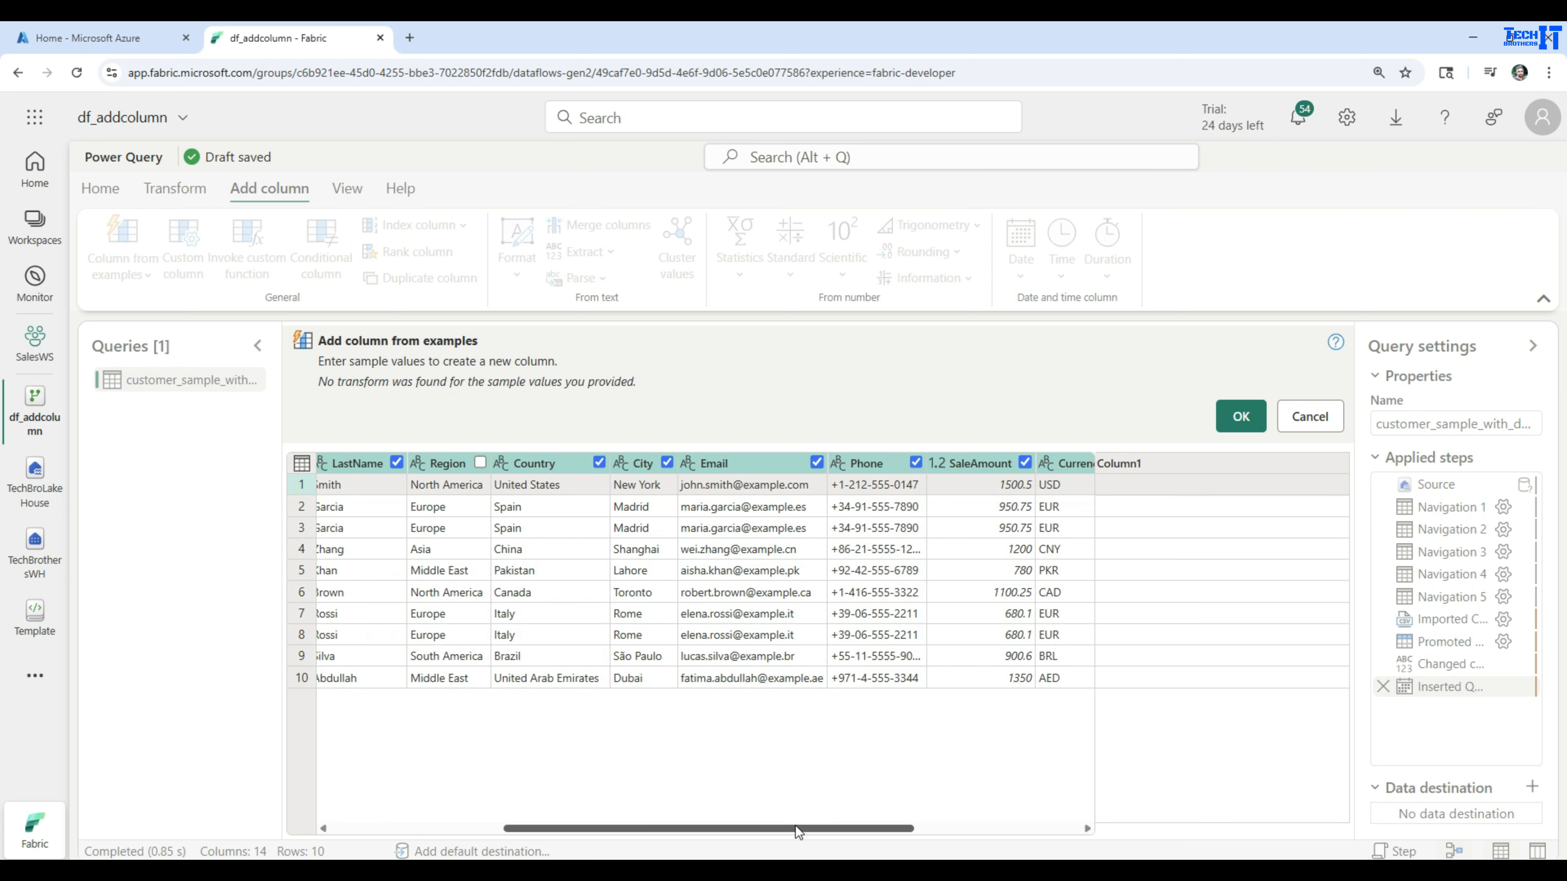
click(599, 463)
click(667, 462)
click(816, 463)
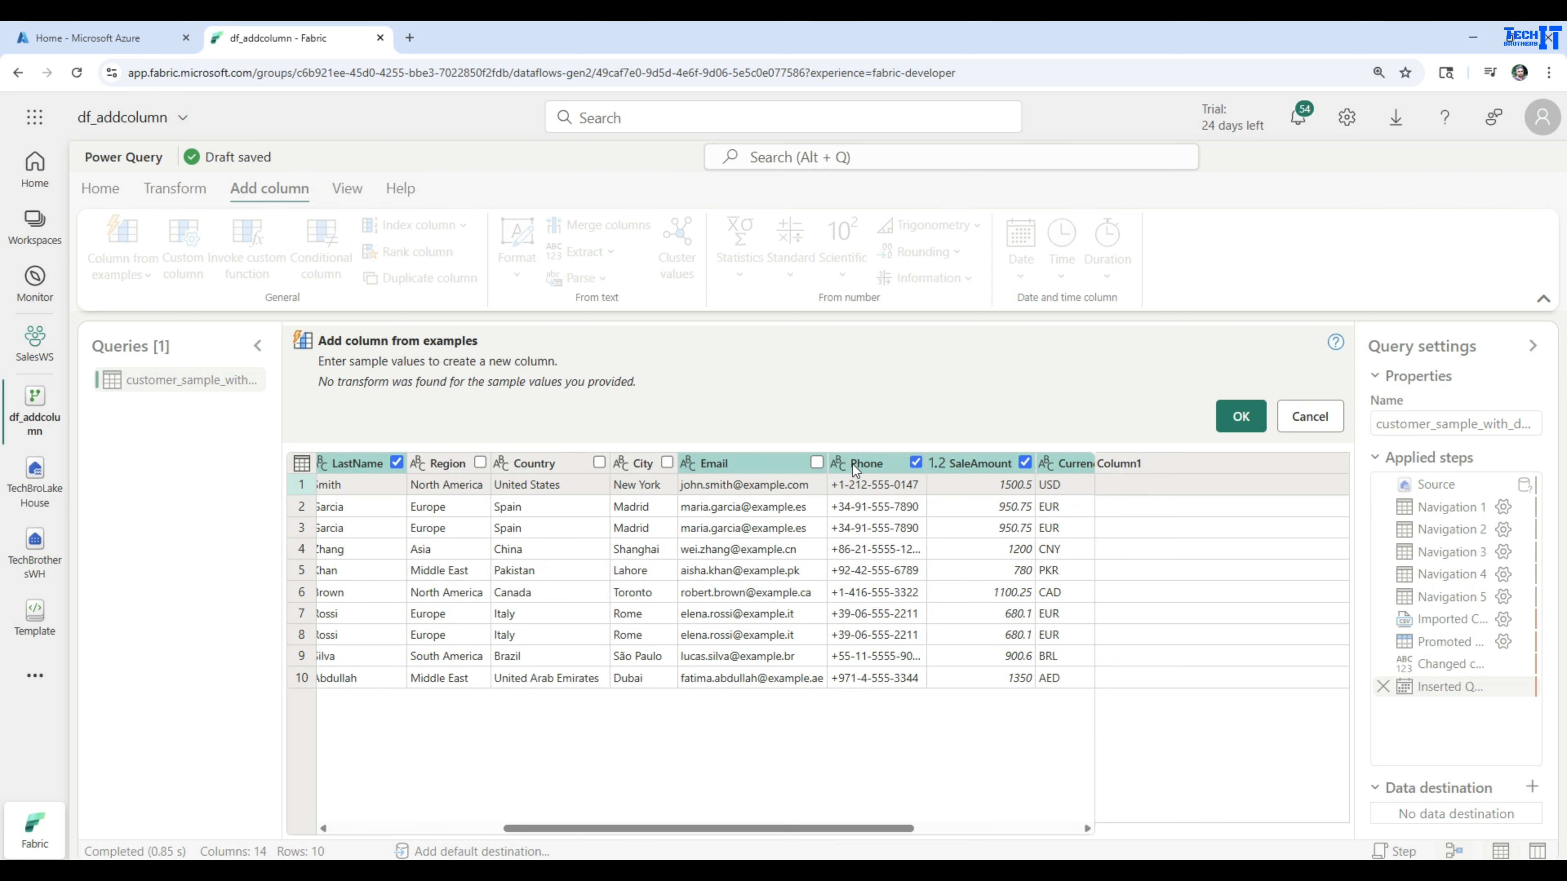
click(915, 463)
click(1024, 462)
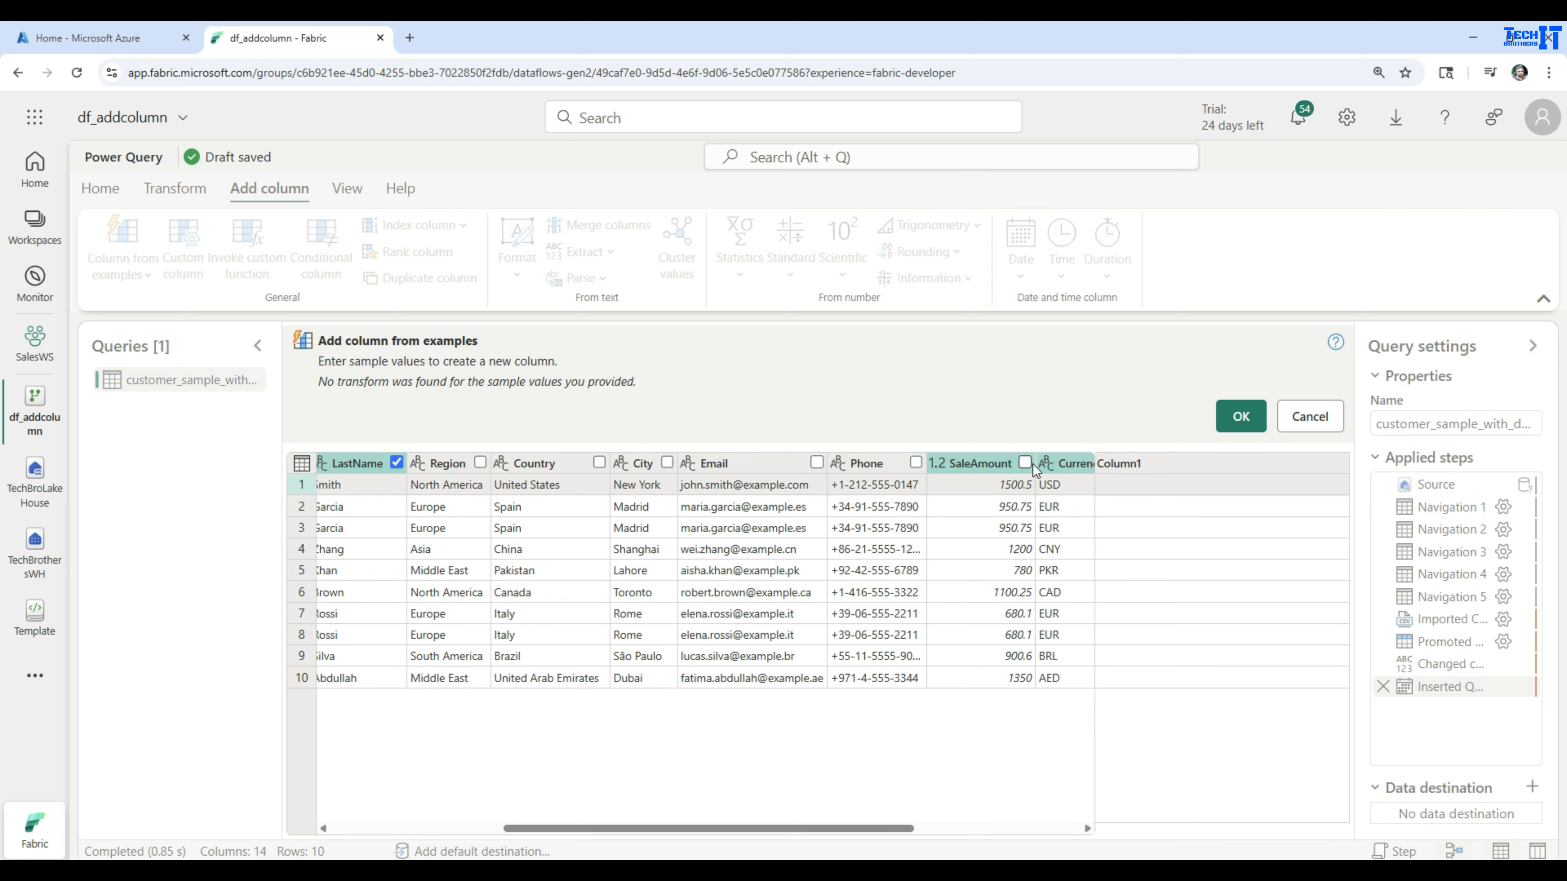
drag(754, 828, 920, 828)
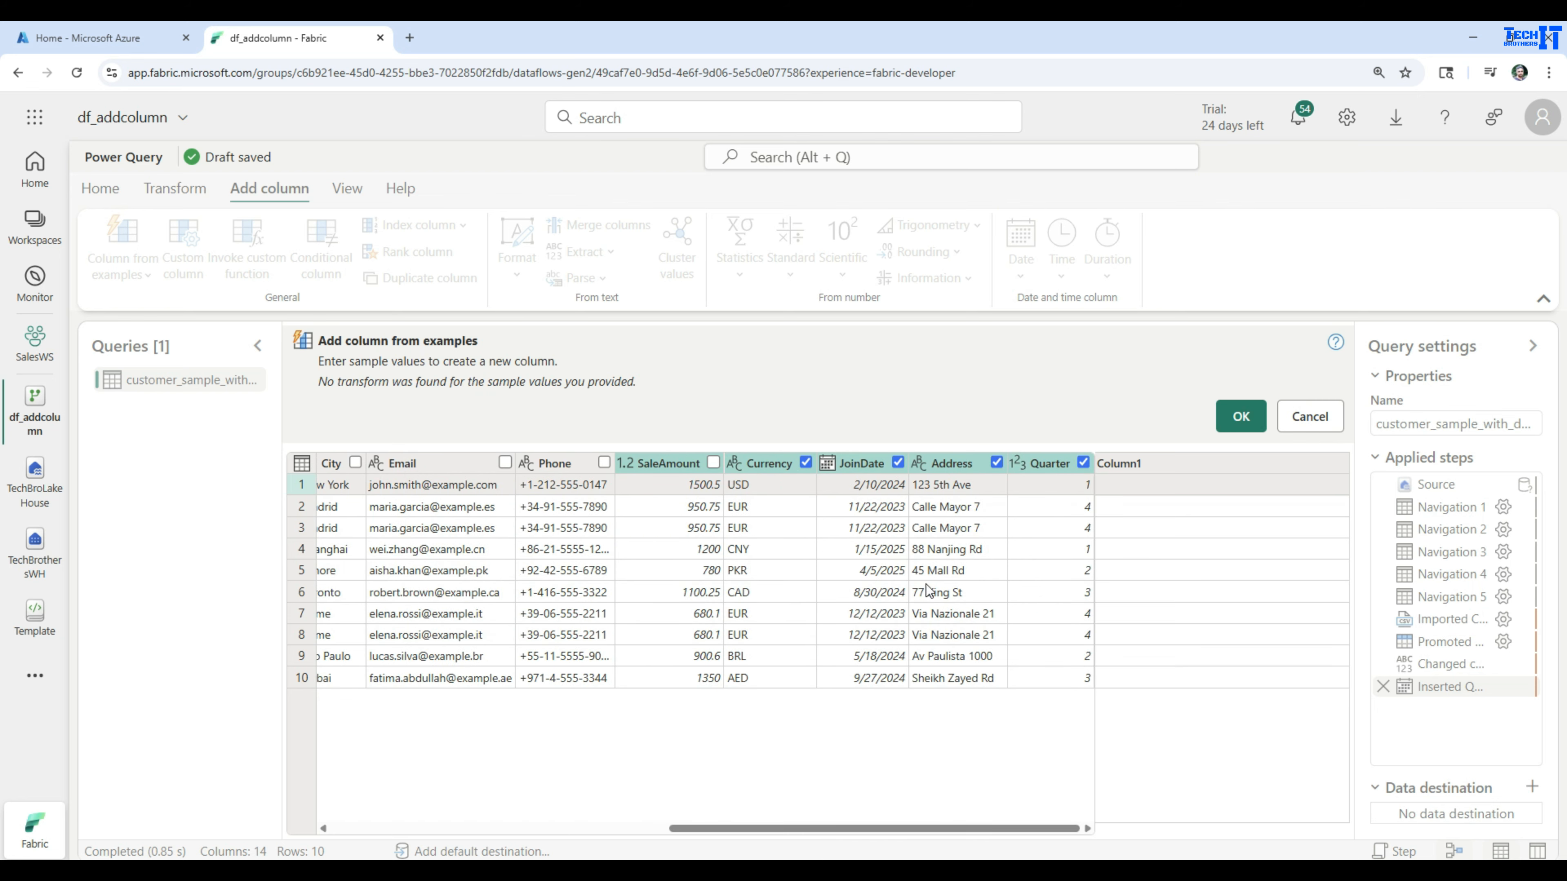
click(807, 462)
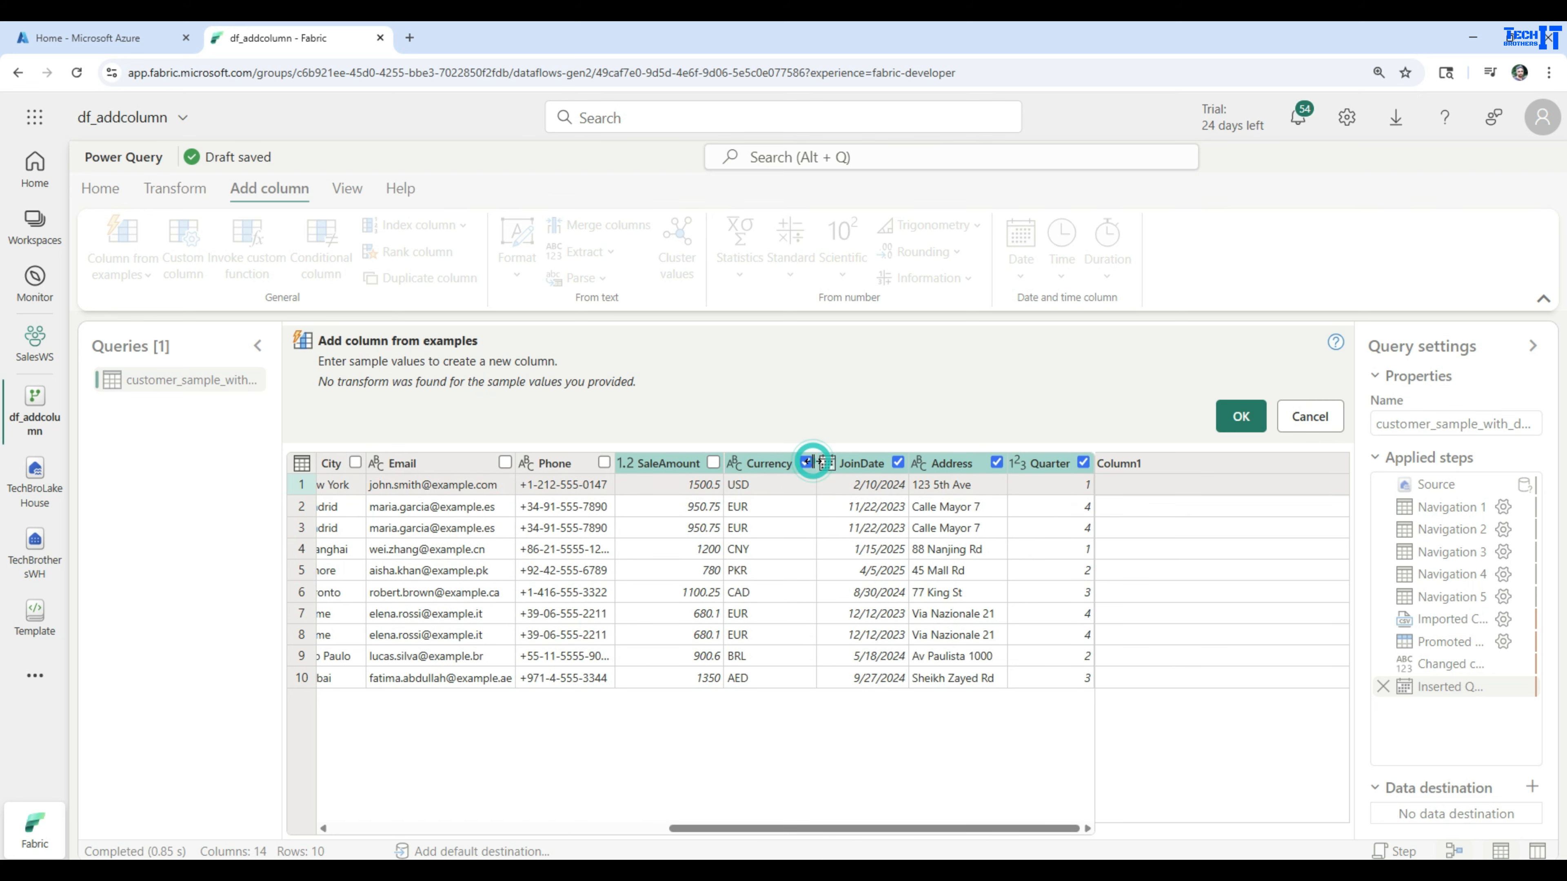
click(898, 462)
click(997, 463)
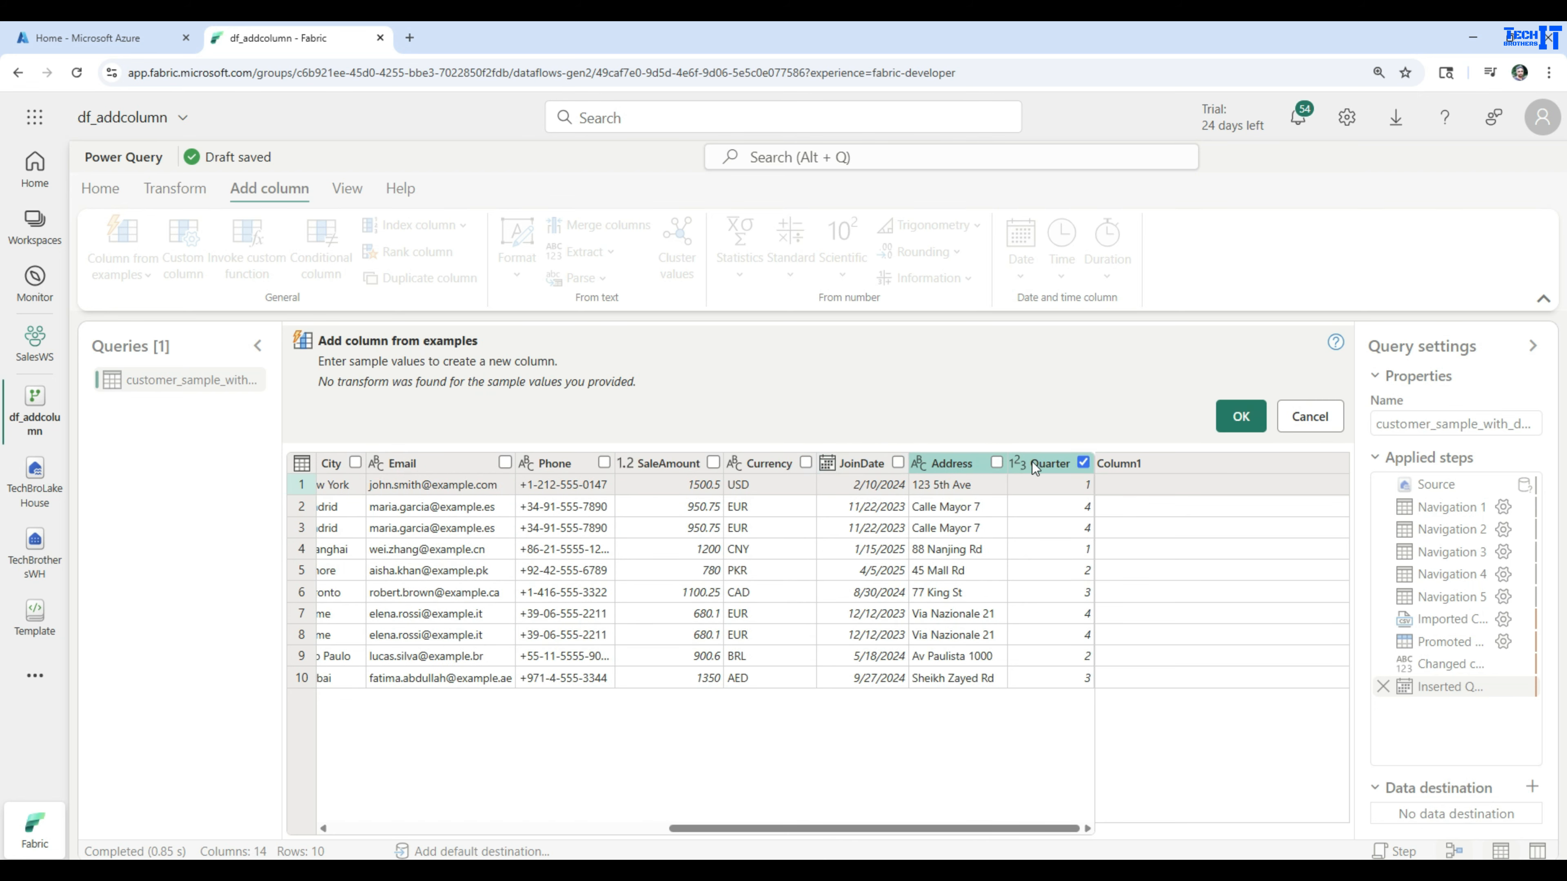
click(1081, 462)
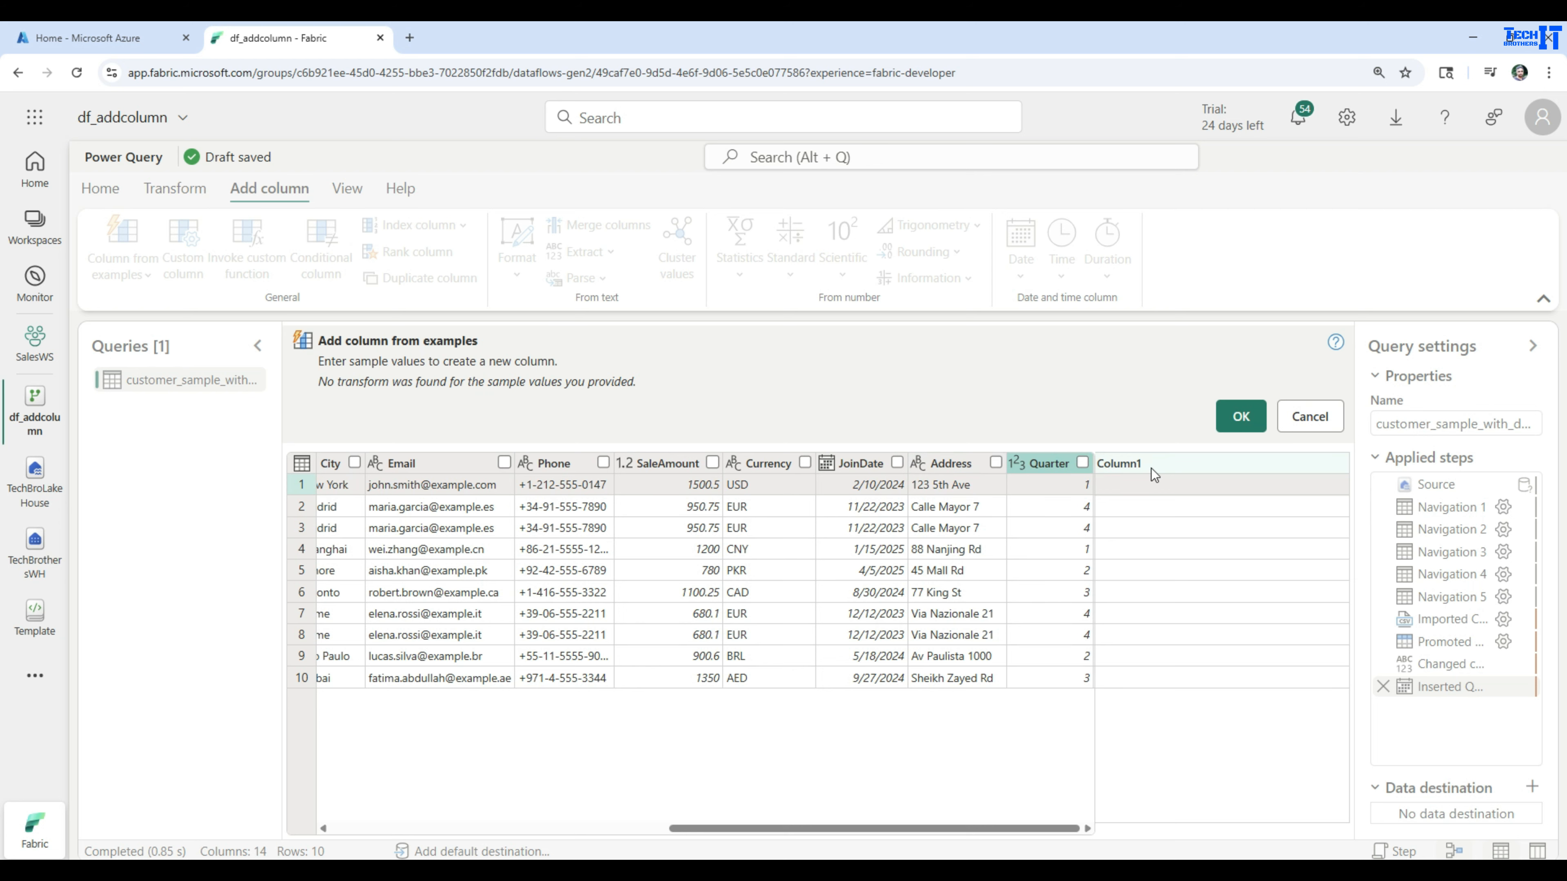
Enter the first customer's first name, middle initial and last name, separated by spaces, as the first row's example value
drag(933, 828, 594, 828)
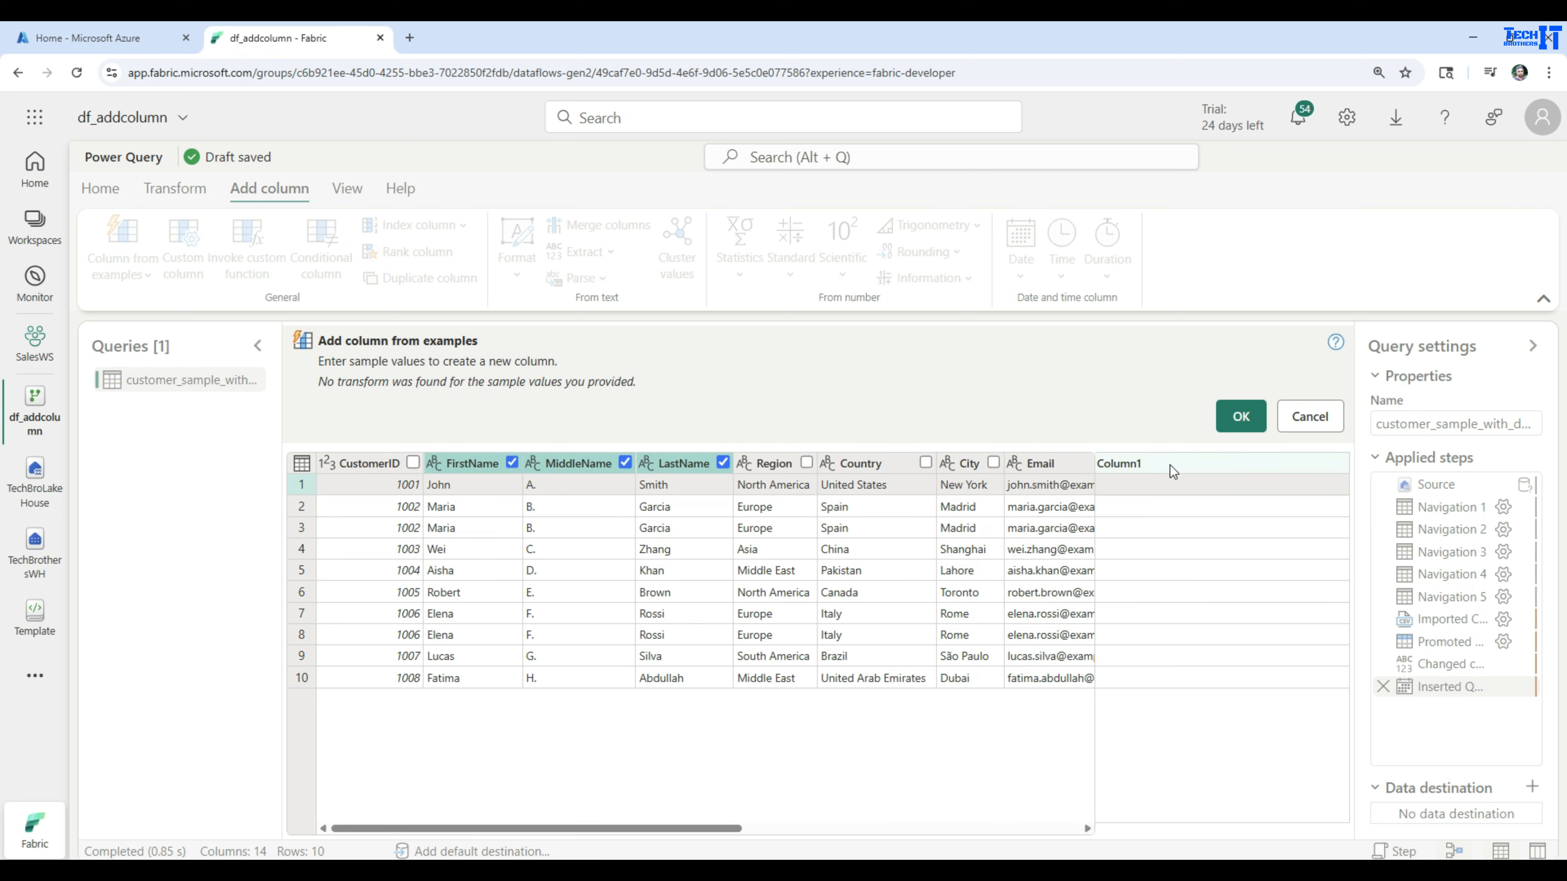
click(1148, 483)
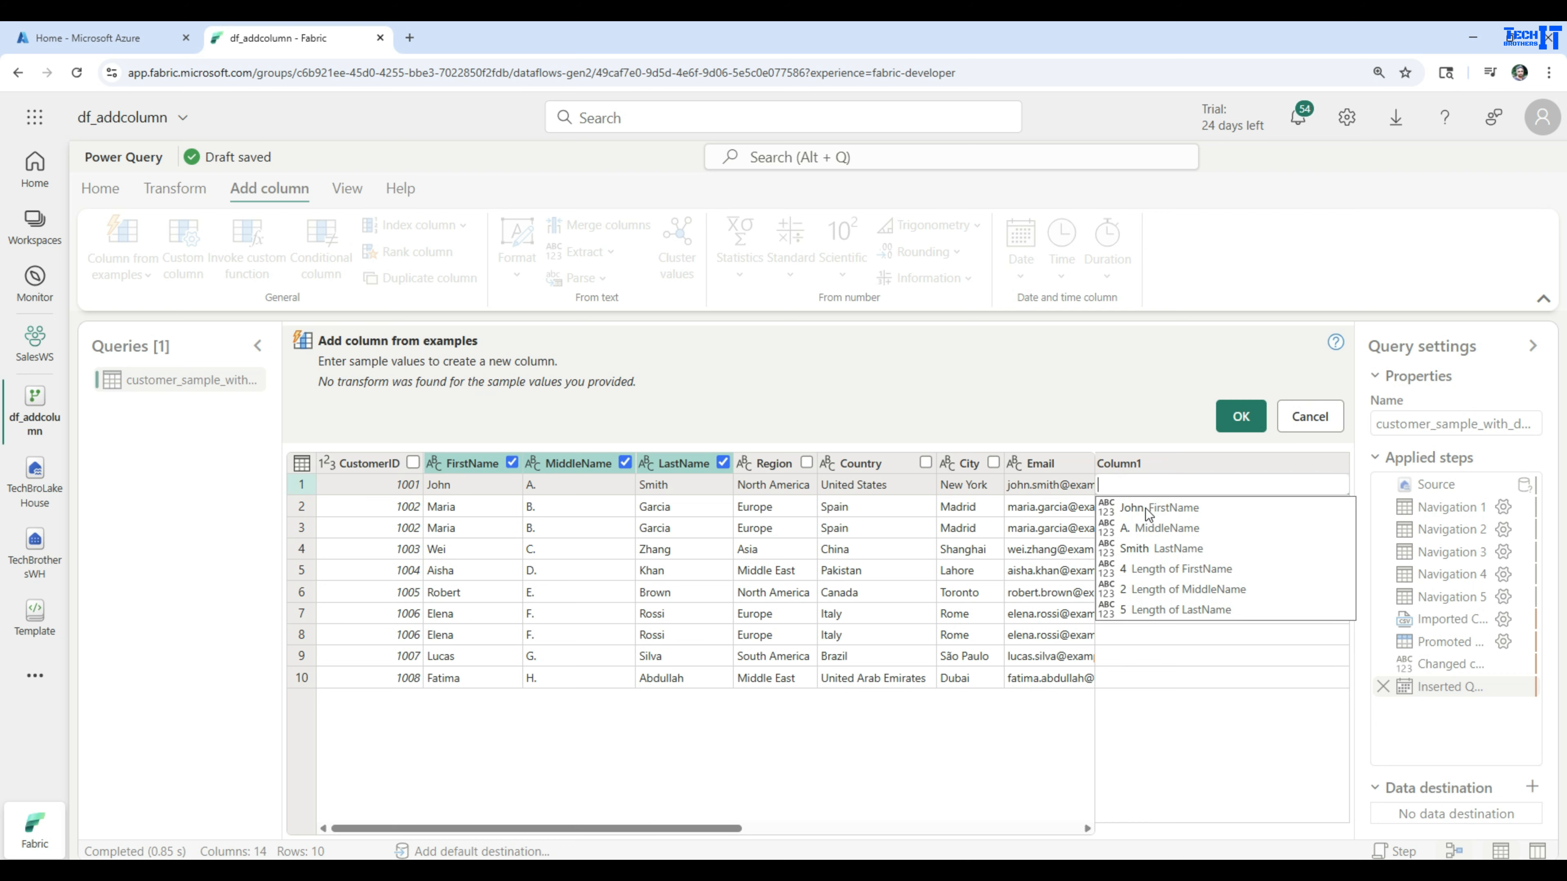
text(John A.)
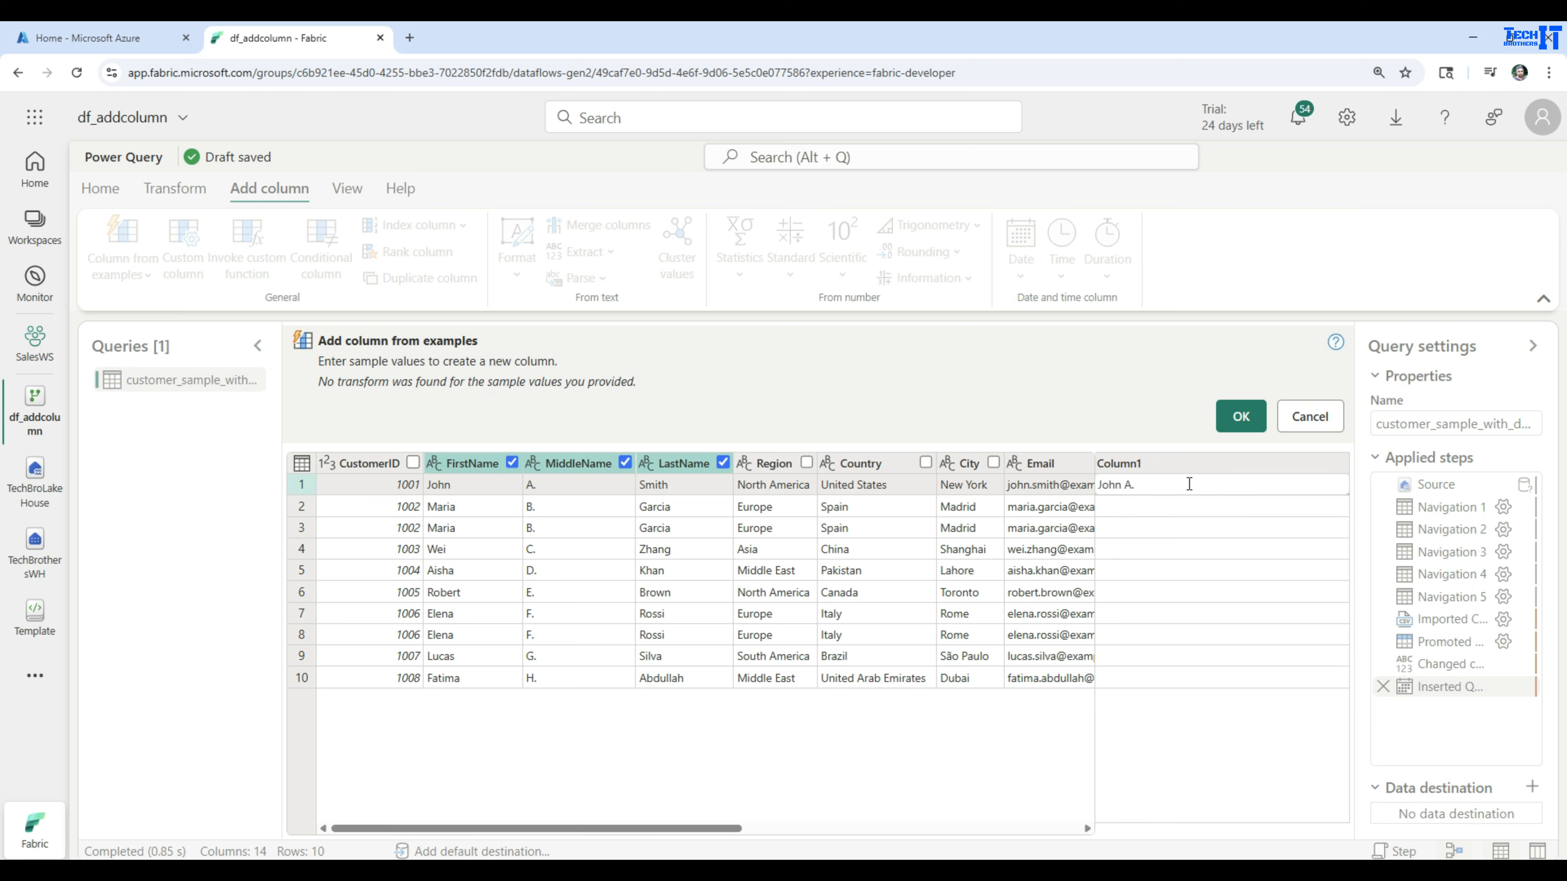
text(Smith)
key(Return)
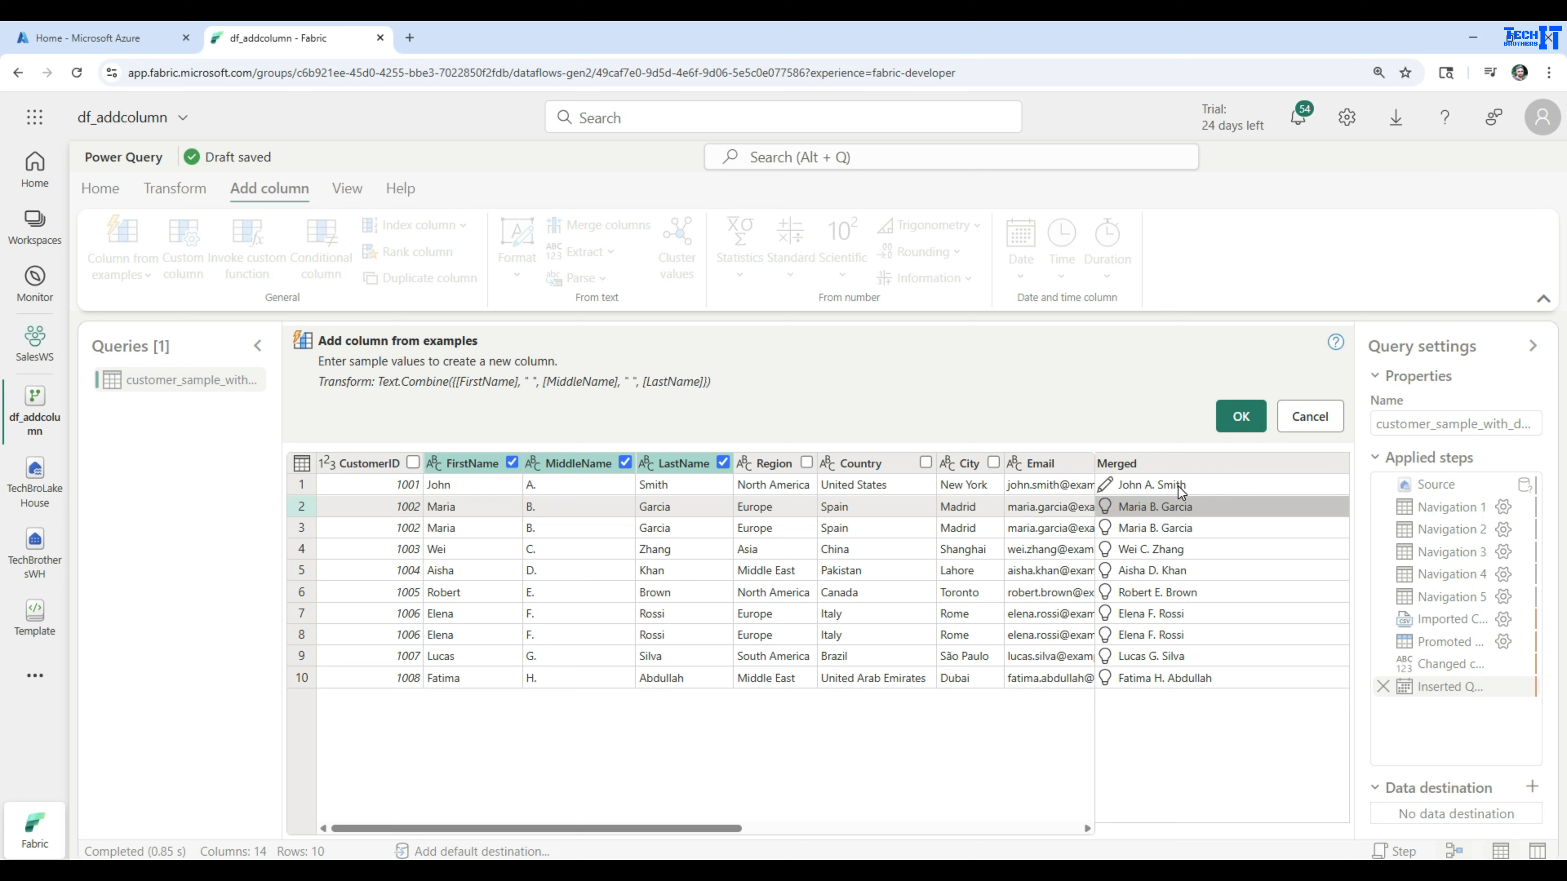
Rename the merged example column FullName and add it to the customer table
click(1143, 468)
click(1150, 463)
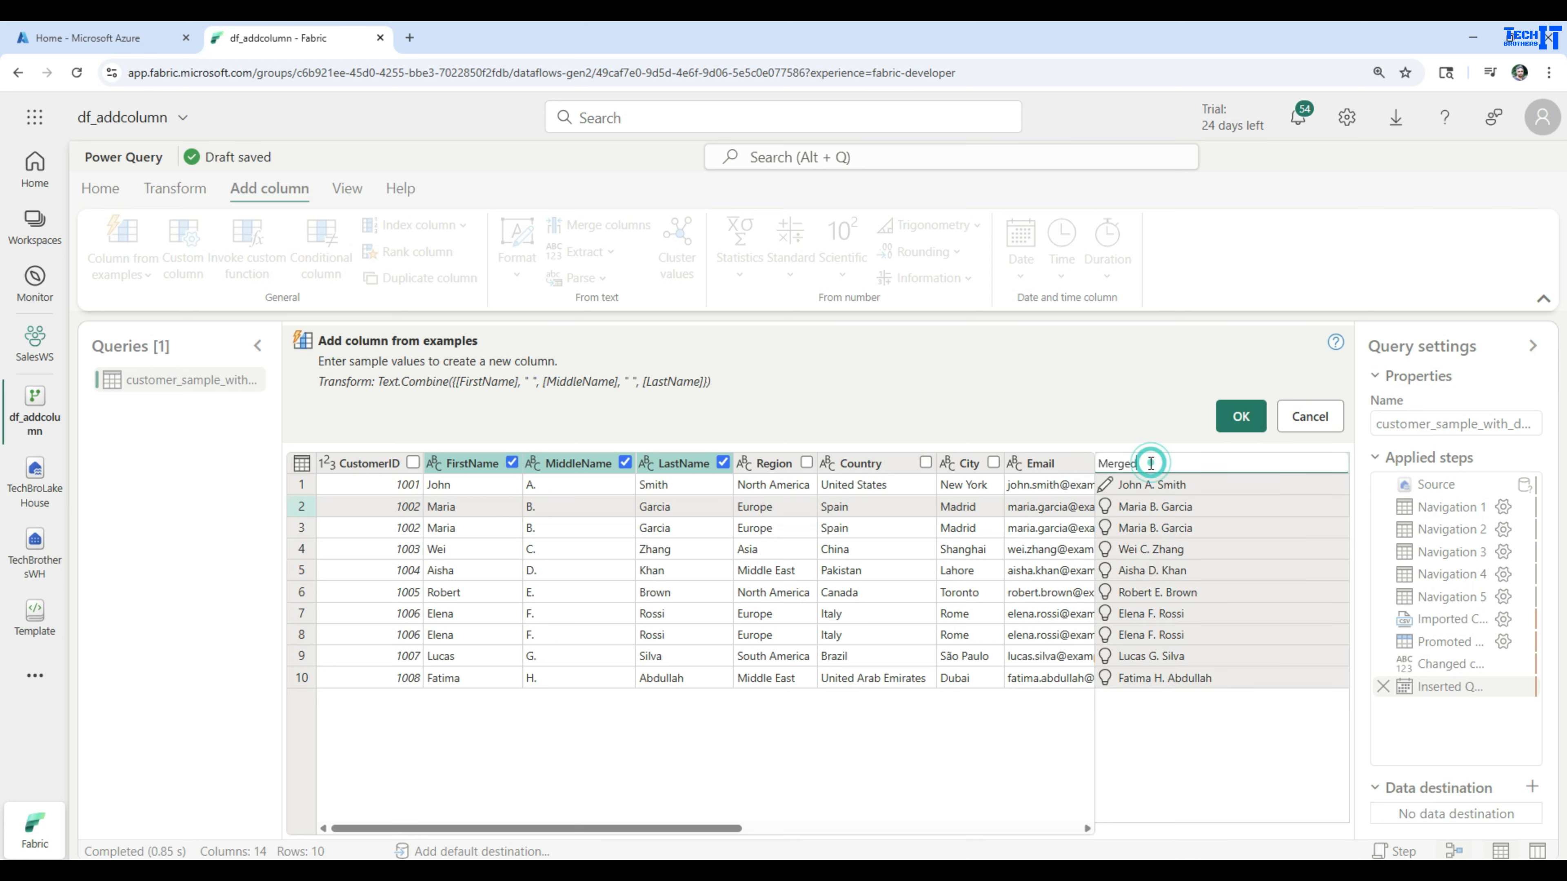
double_click(1151, 463)
text(FullName)
key(Return)
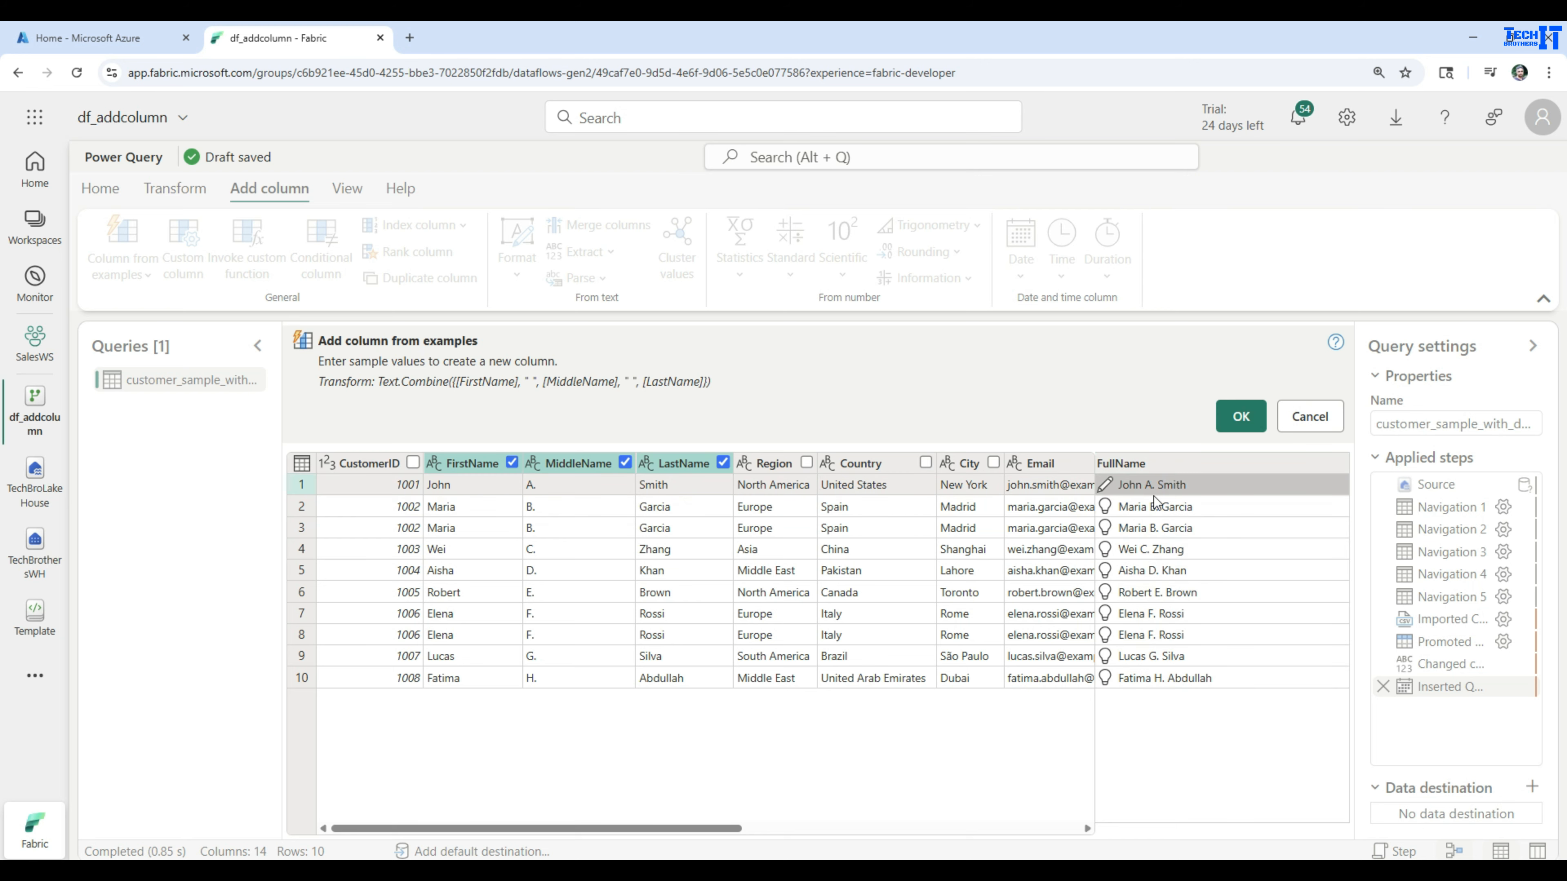
click(1240, 416)
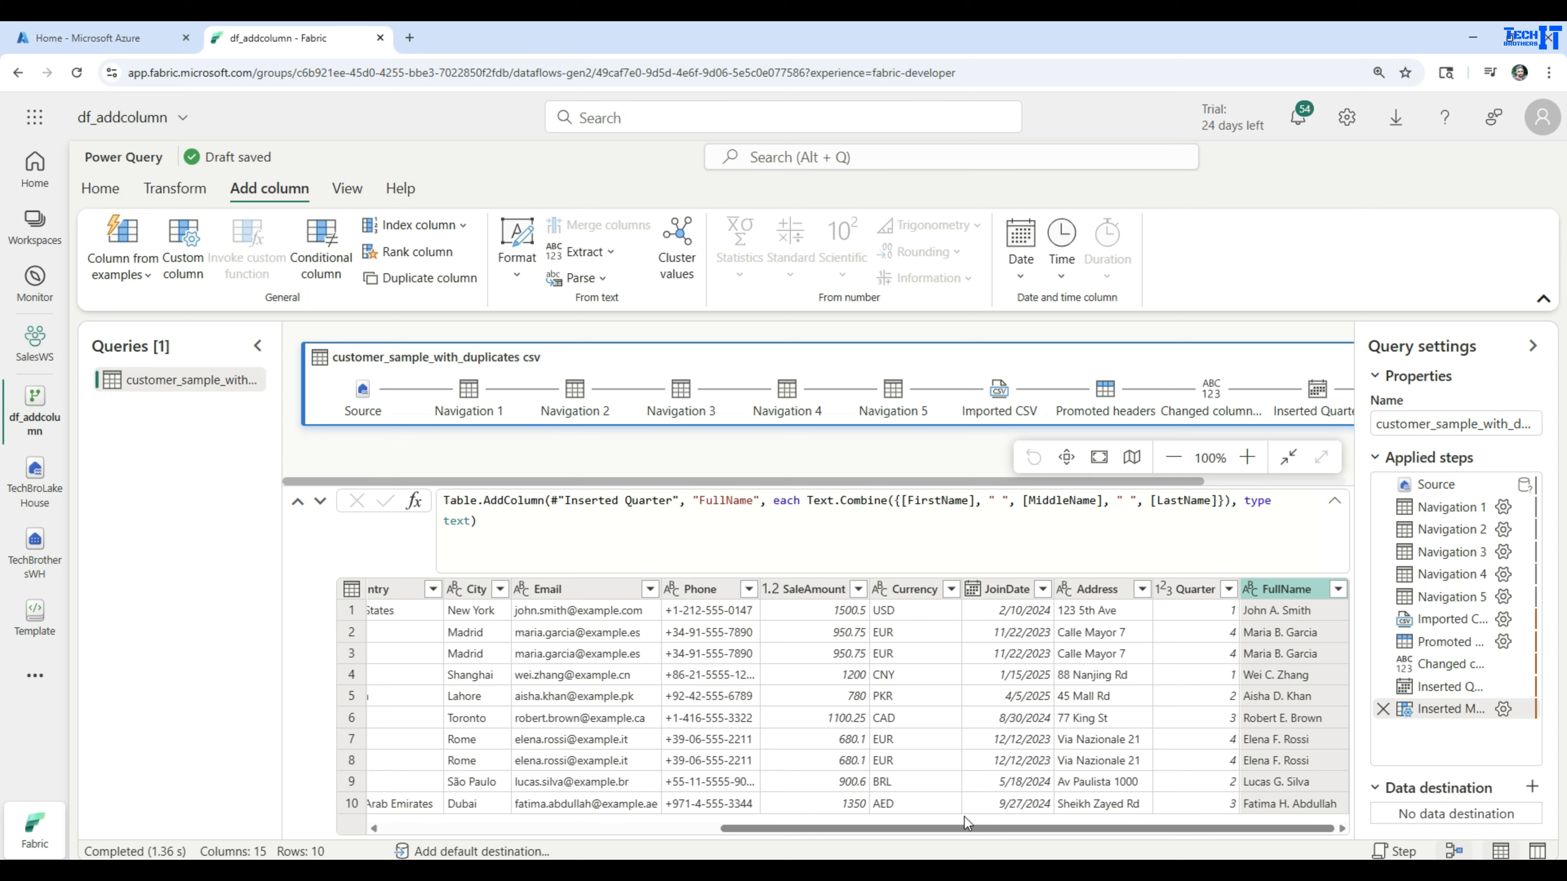
Start a column from examples based on the selected Email column and fill it with the suggestion Length of Email
drag(963, 830, 793, 833)
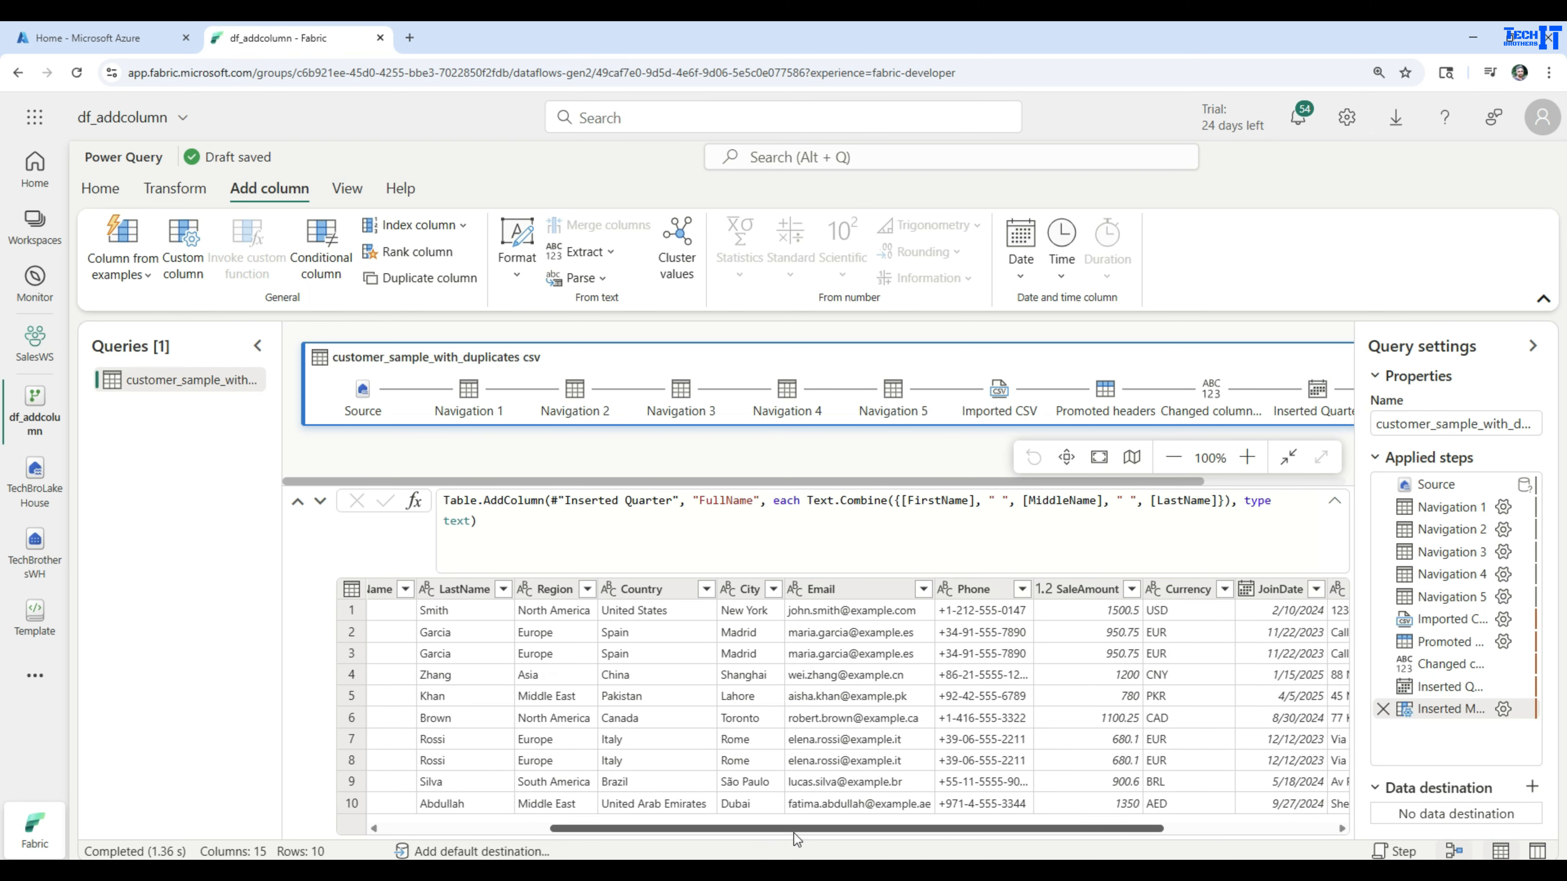
click(831, 591)
click(144, 275)
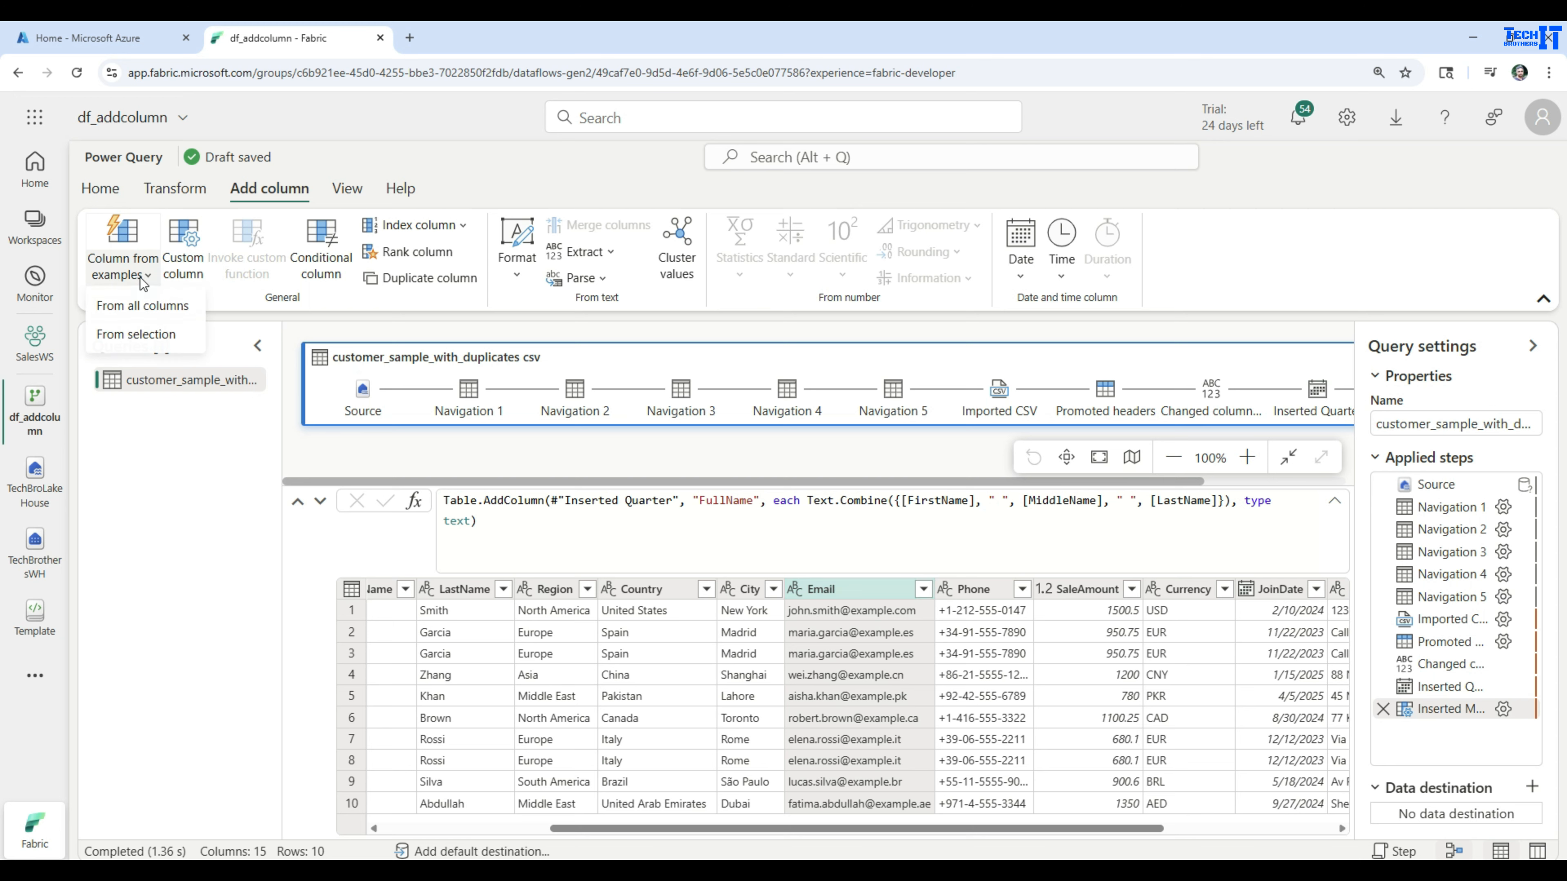
click(143, 335)
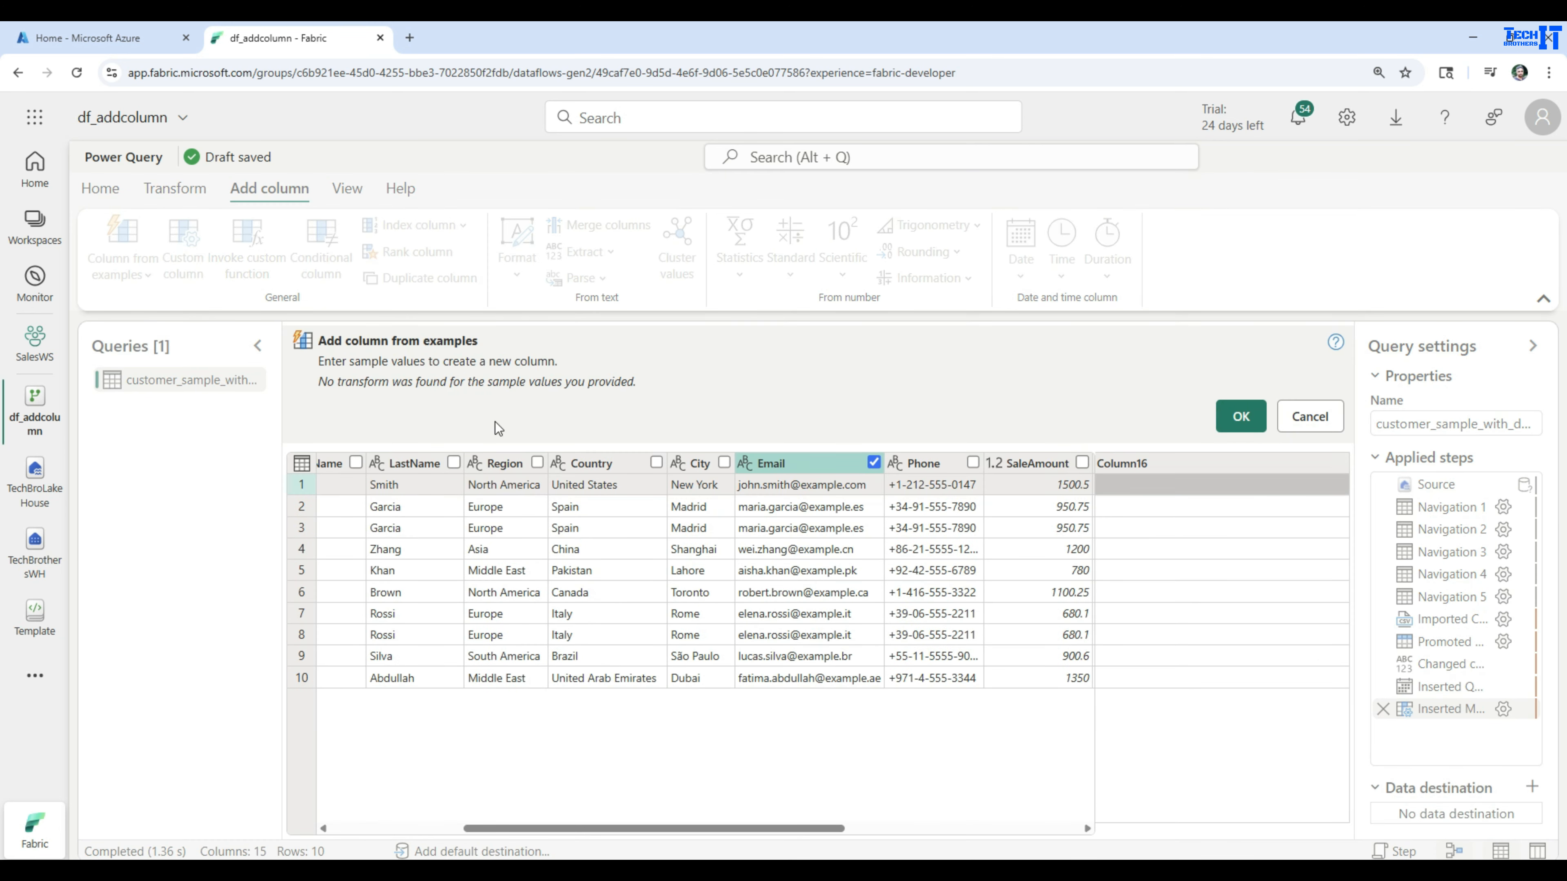
click(1137, 486)
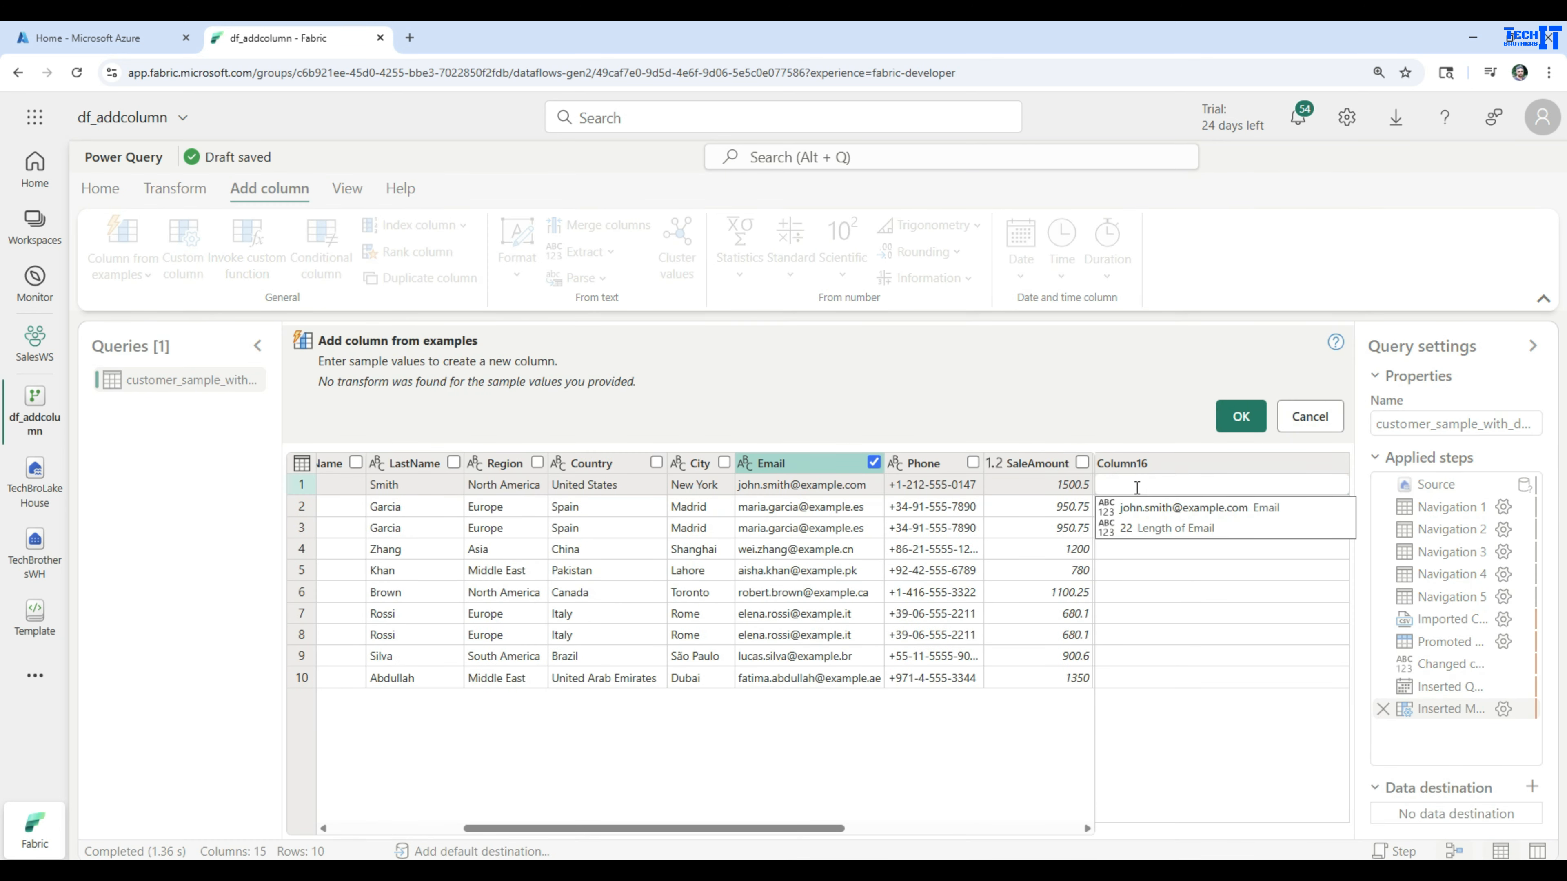
click(1144, 530)
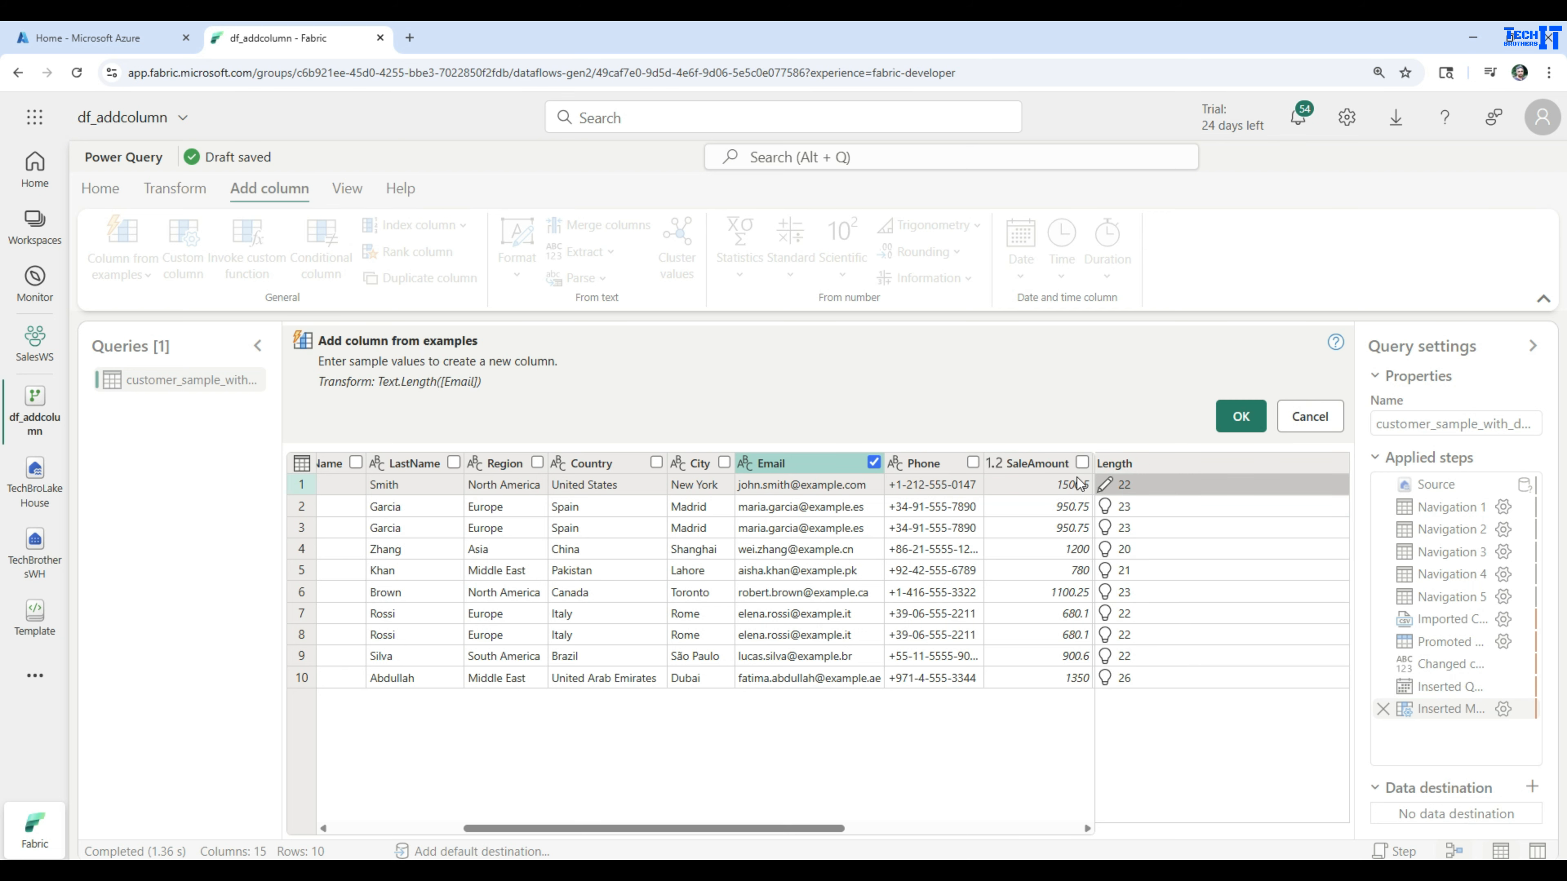
Clear the first row's example value and switch the source column from Email to SaleAmount
click(874, 462)
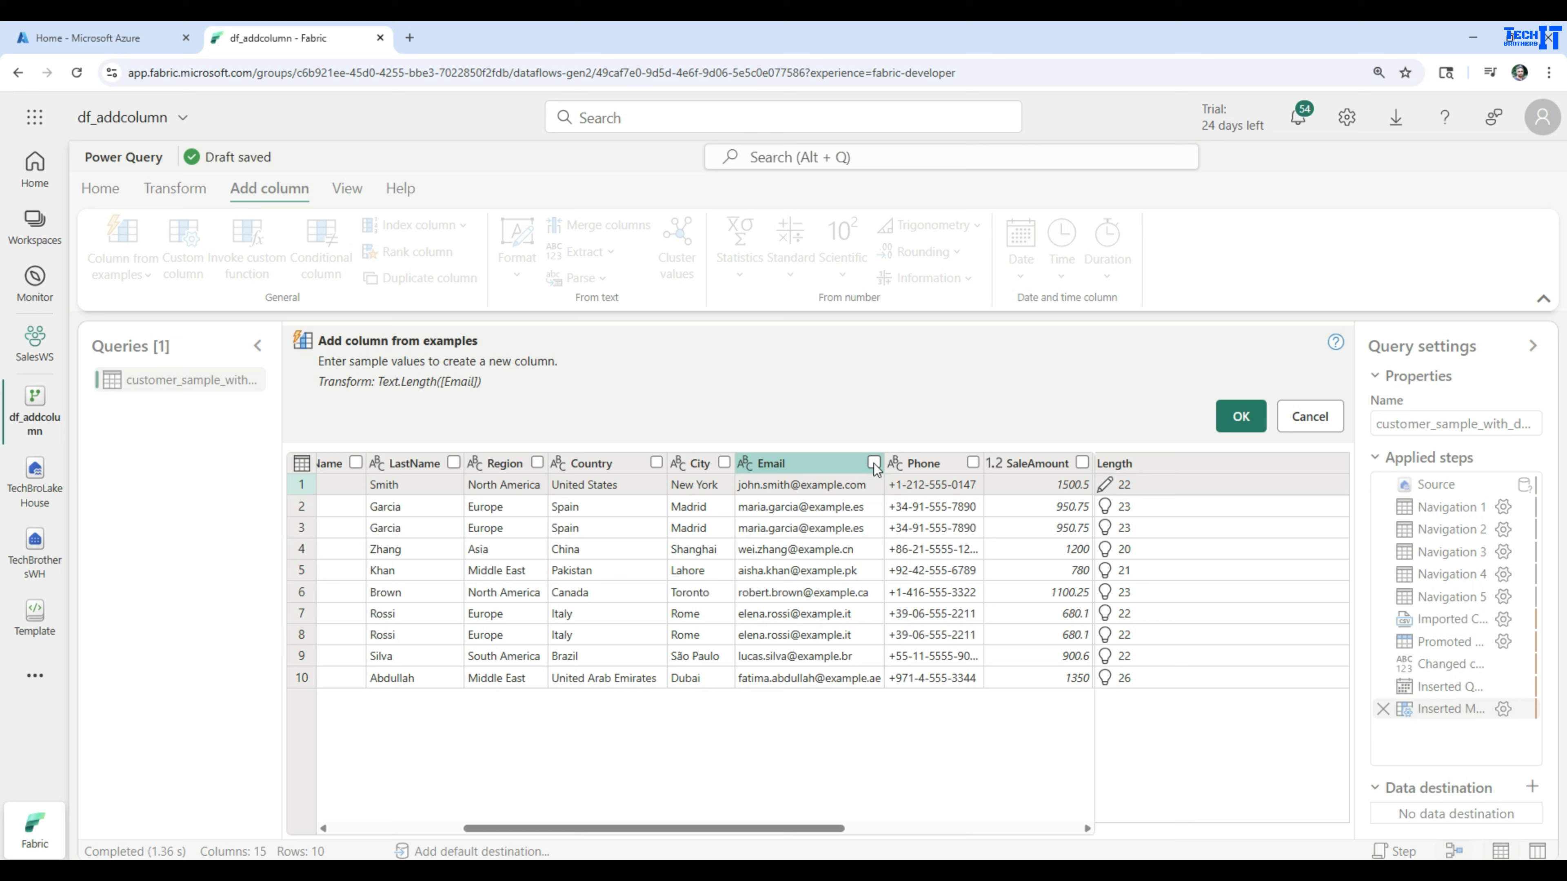
click(1162, 489)
key(BackSpace)
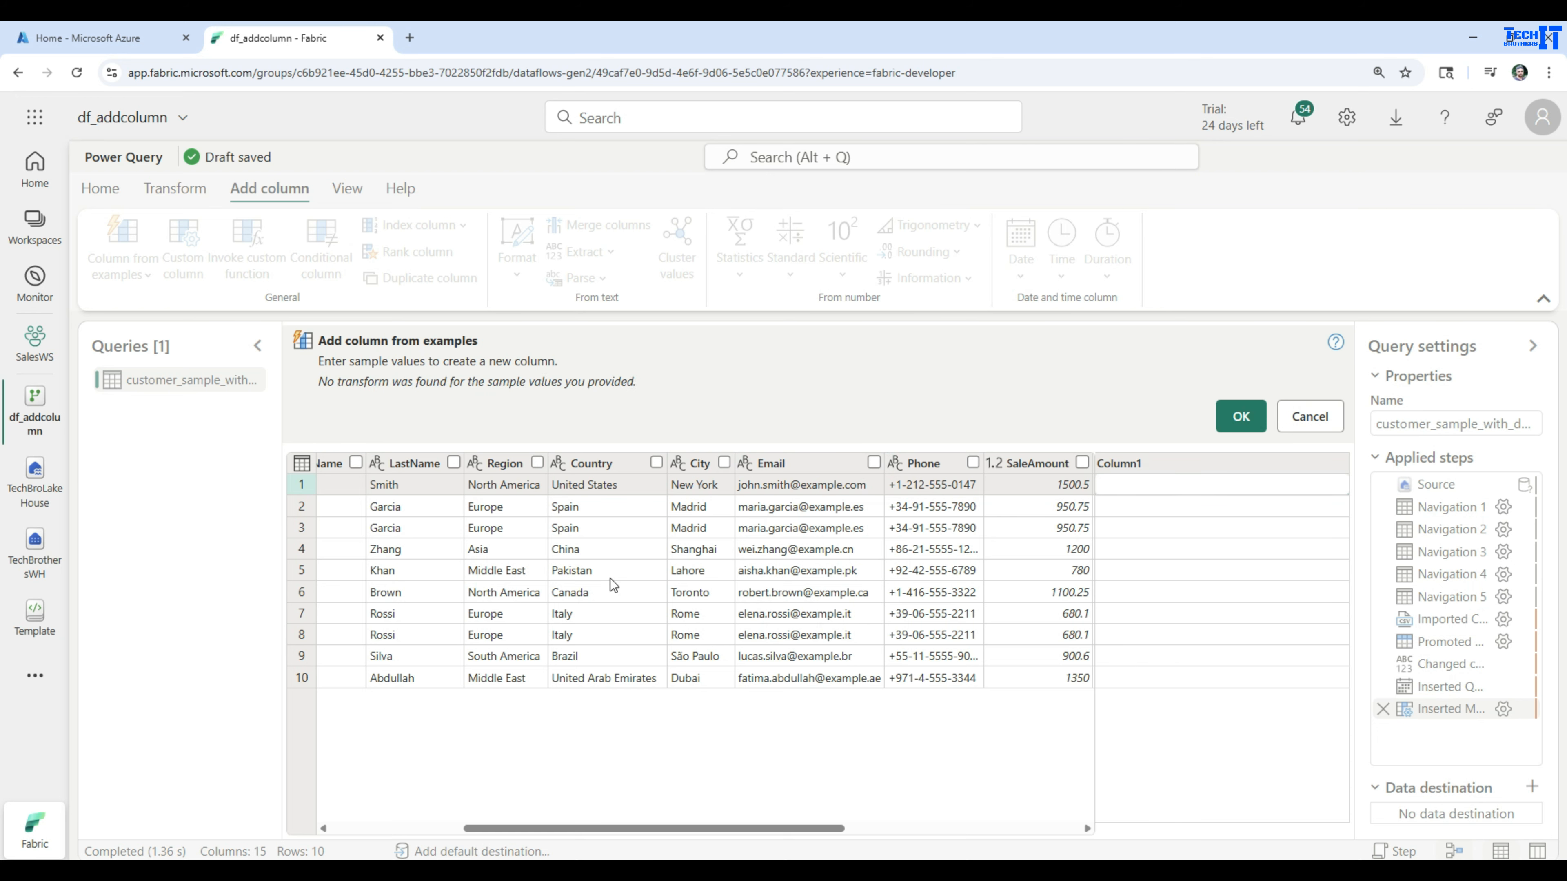
drag(656, 827, 560, 814)
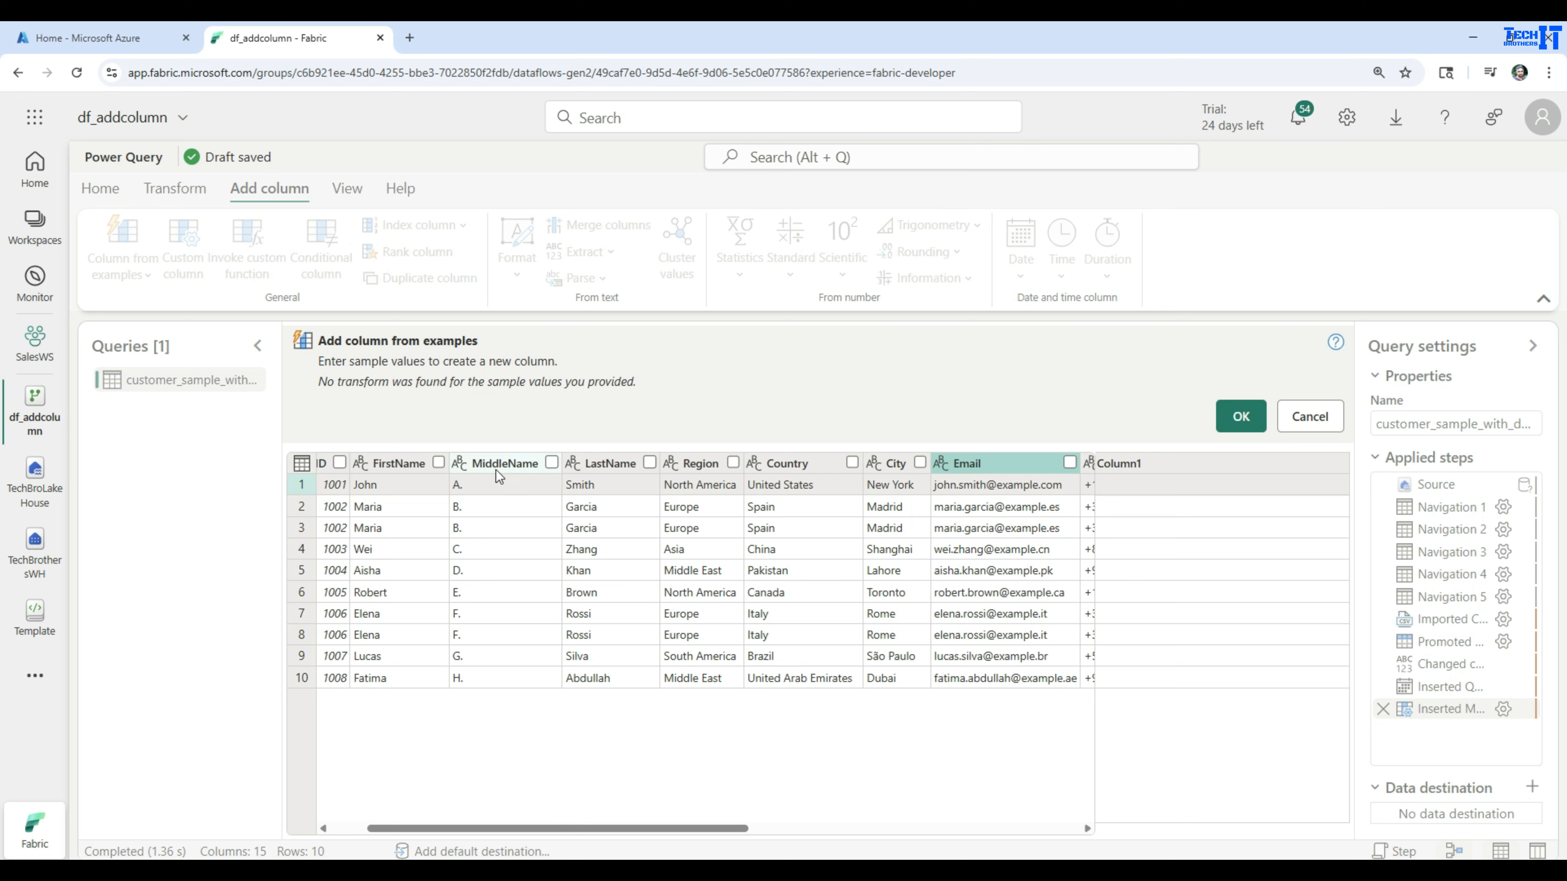
drag(657, 825, 910, 843)
click(524, 468)
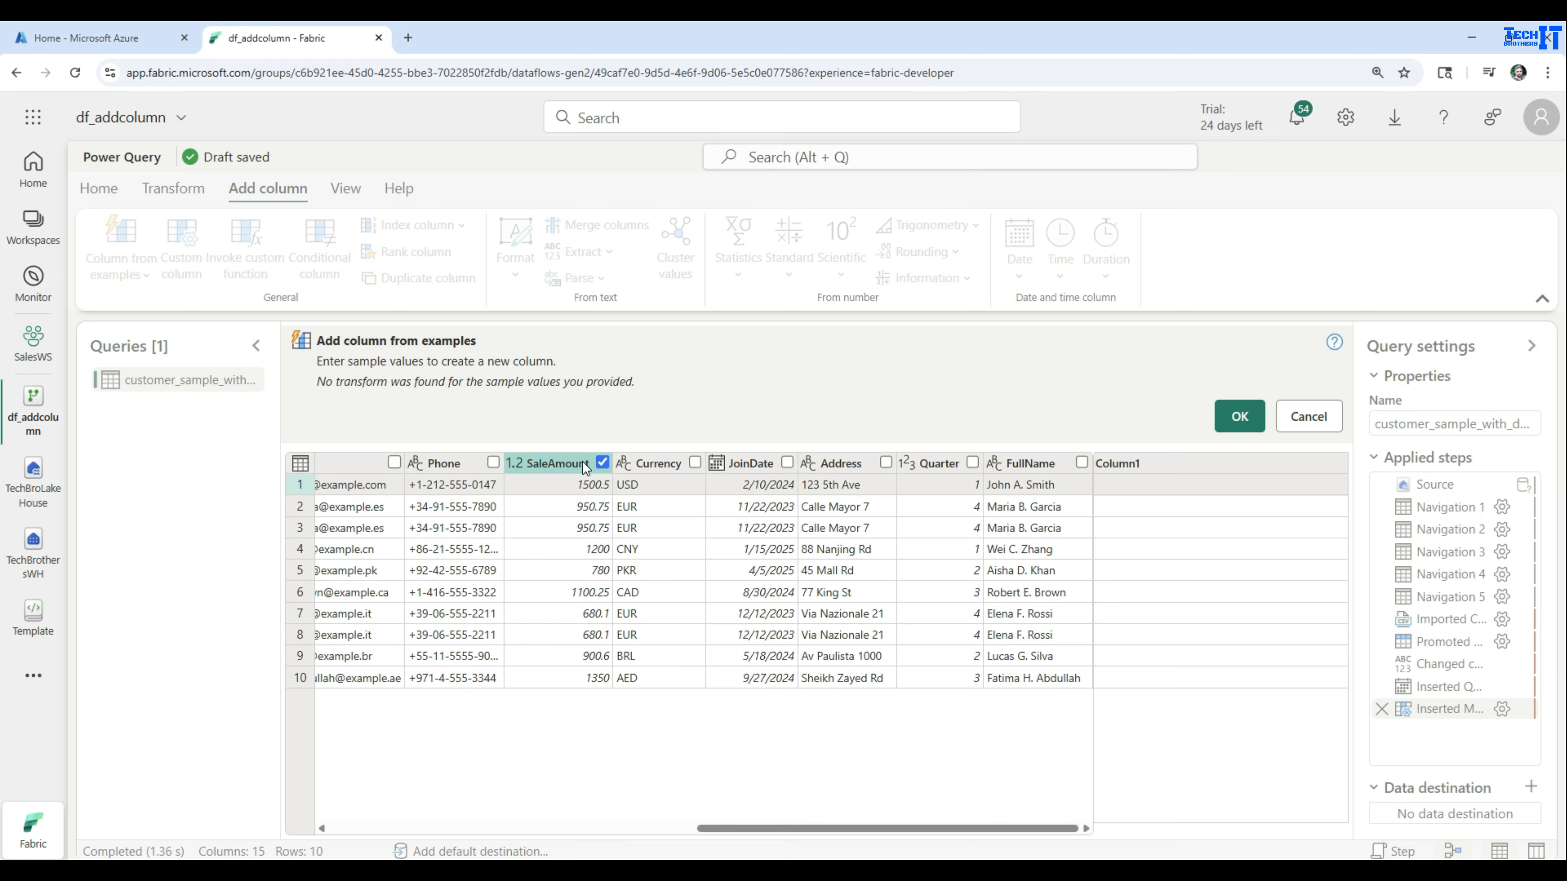
Fill the example column with the suggestion Round Down SaleAmount and add it to the customer table
click(1159, 486)
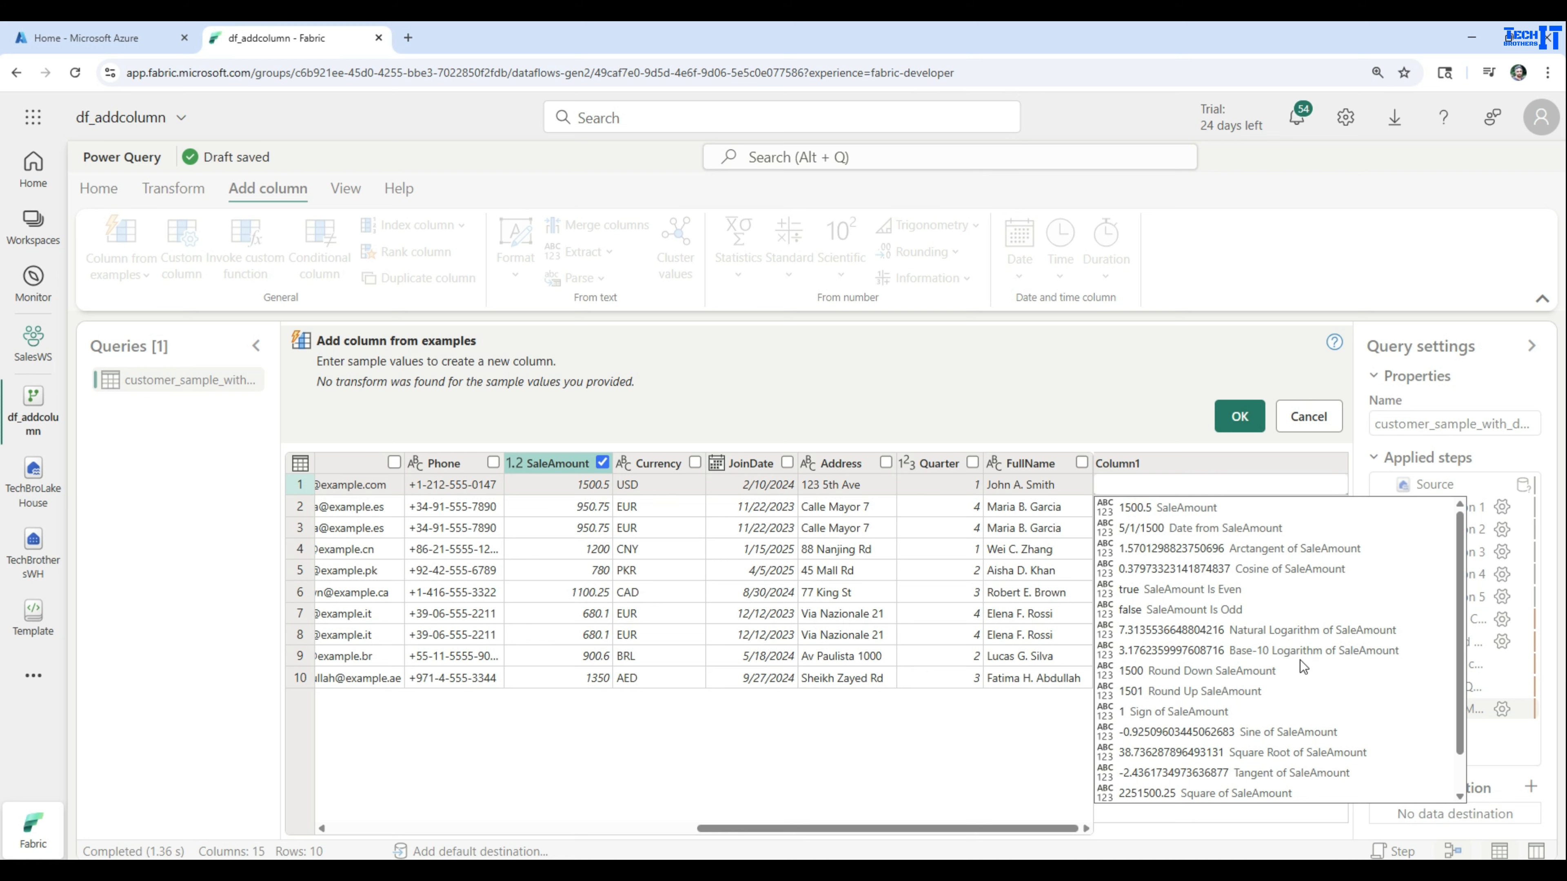
click(1139, 674)
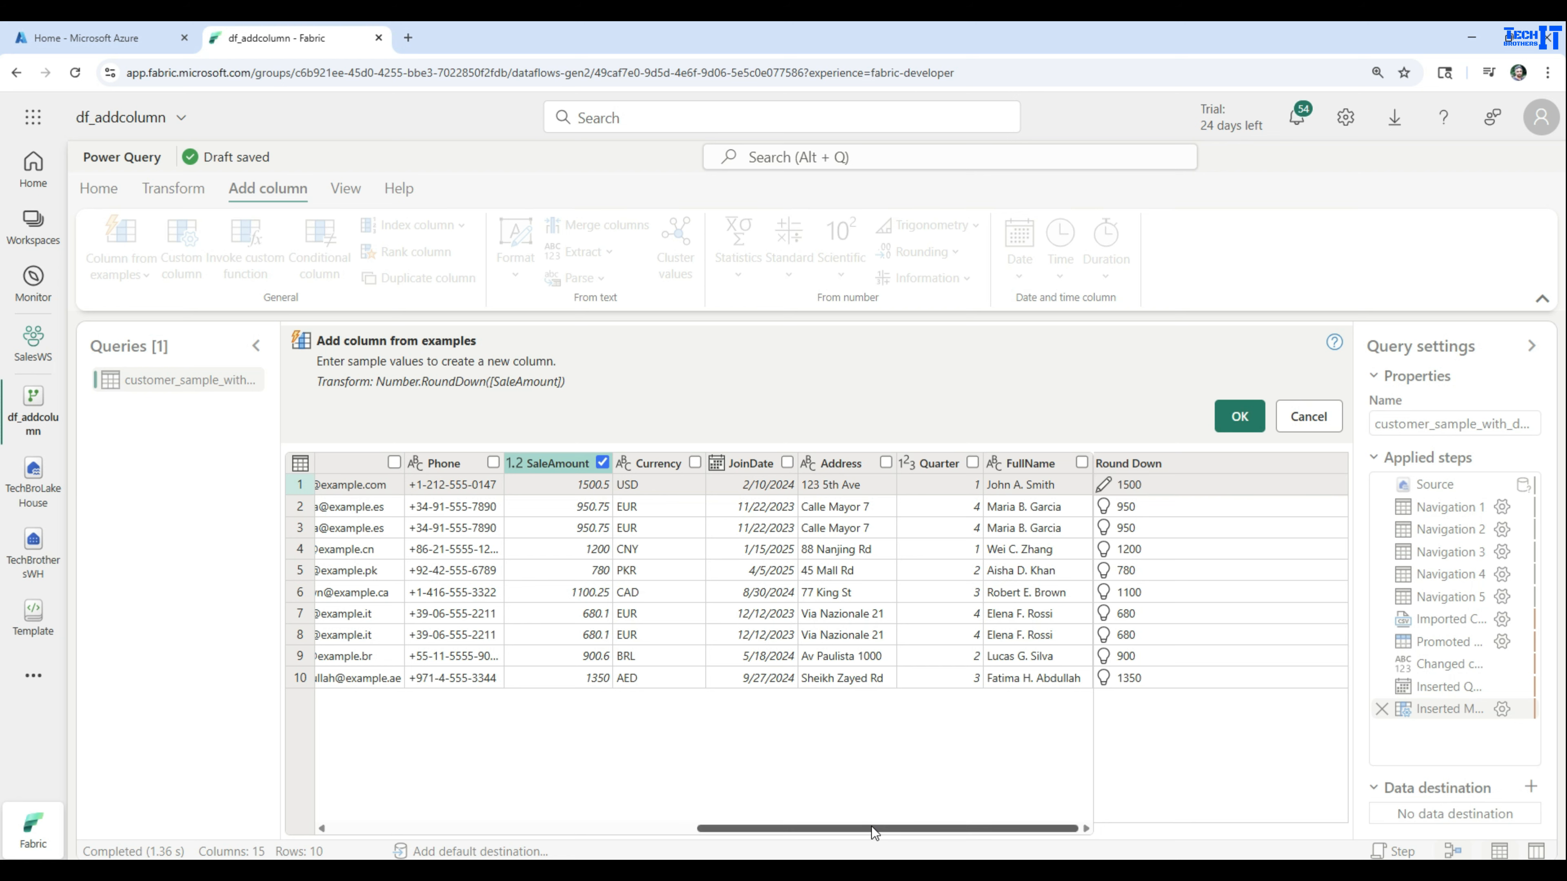
drag(871, 826, 750, 825)
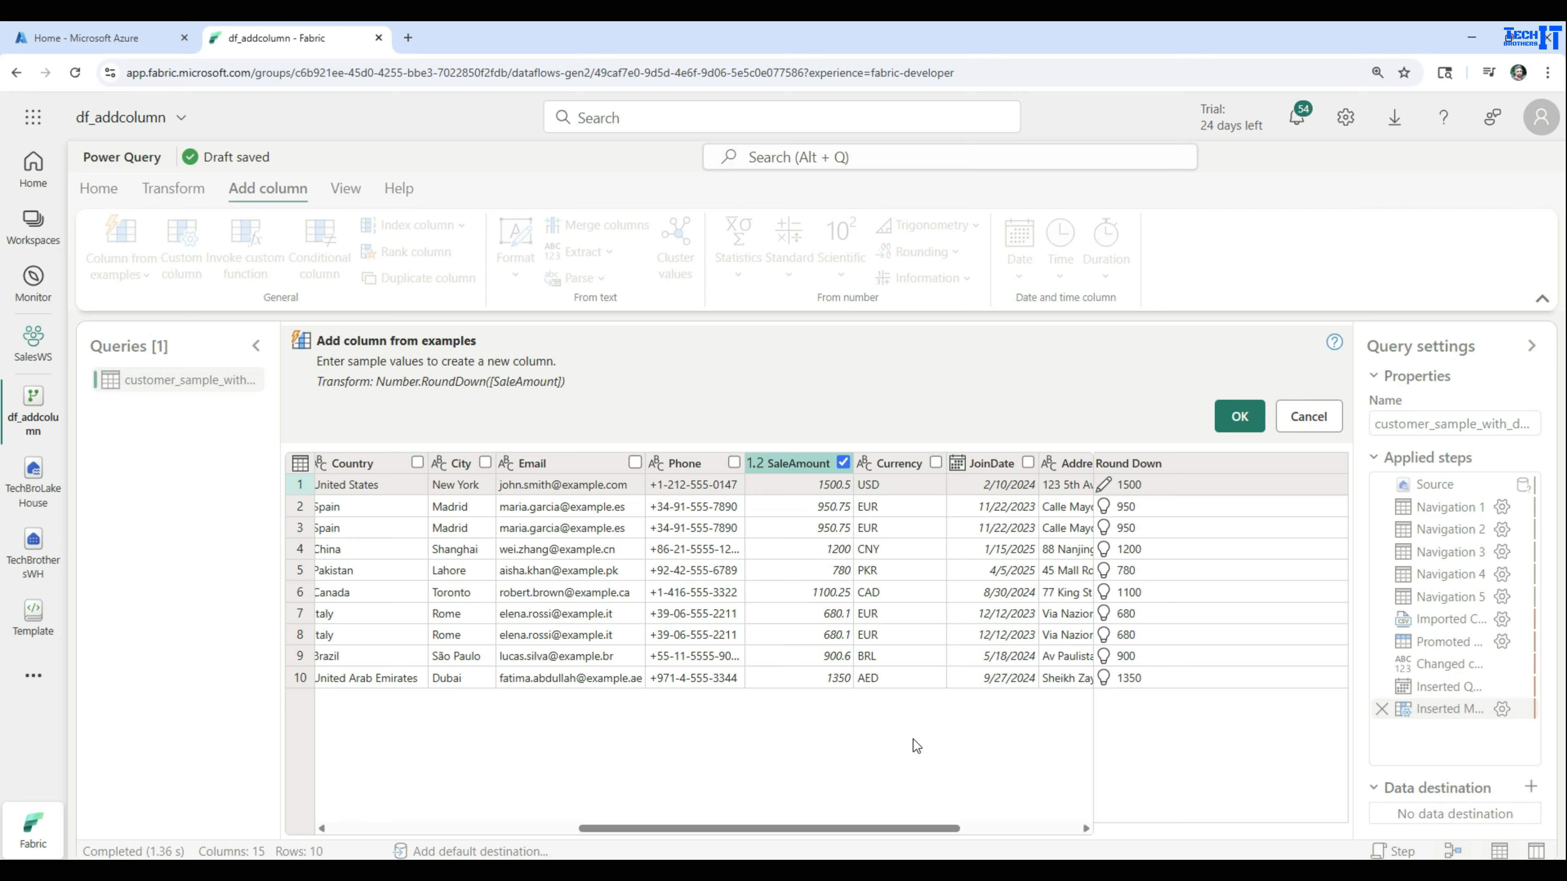
drag(870, 824, 630, 823)
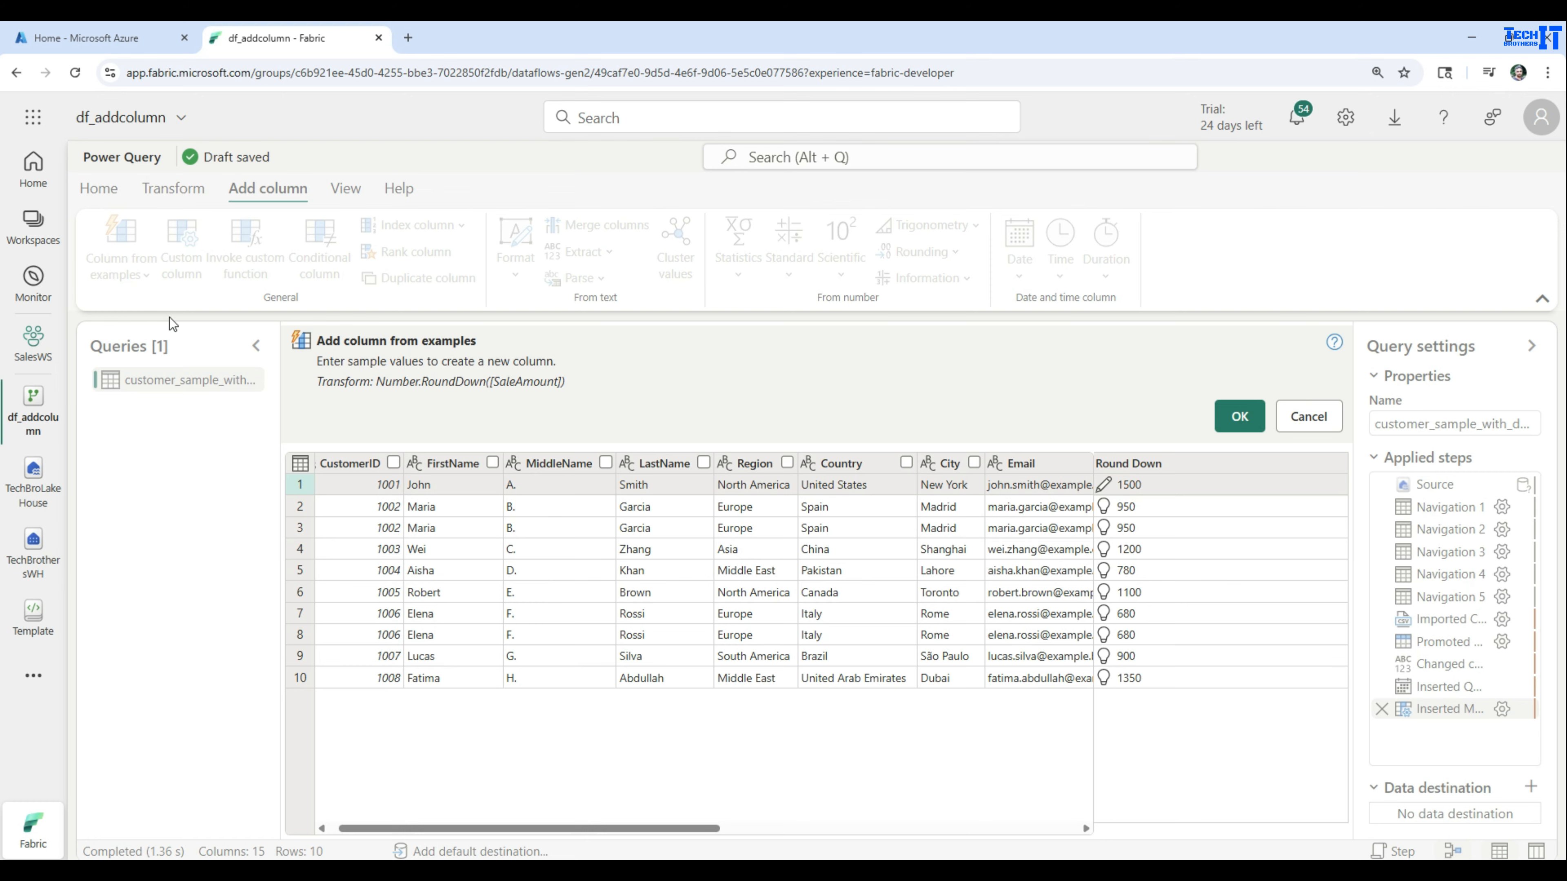
click(1240, 416)
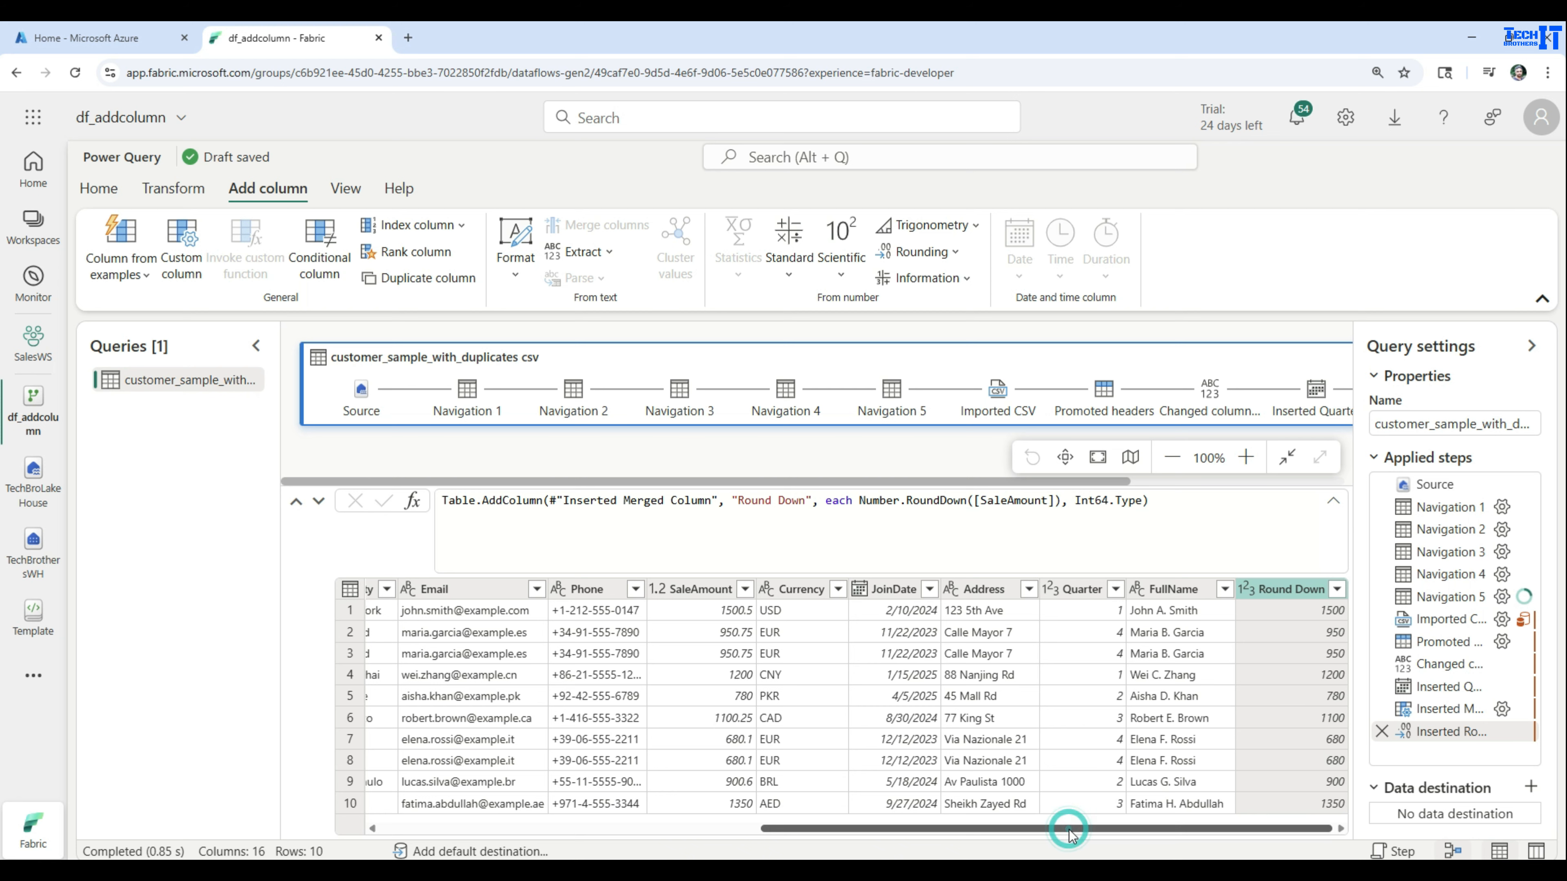
Start another column from examples based only on the selected JoinDate column
drag(1066, 831, 1126, 831)
click(907, 609)
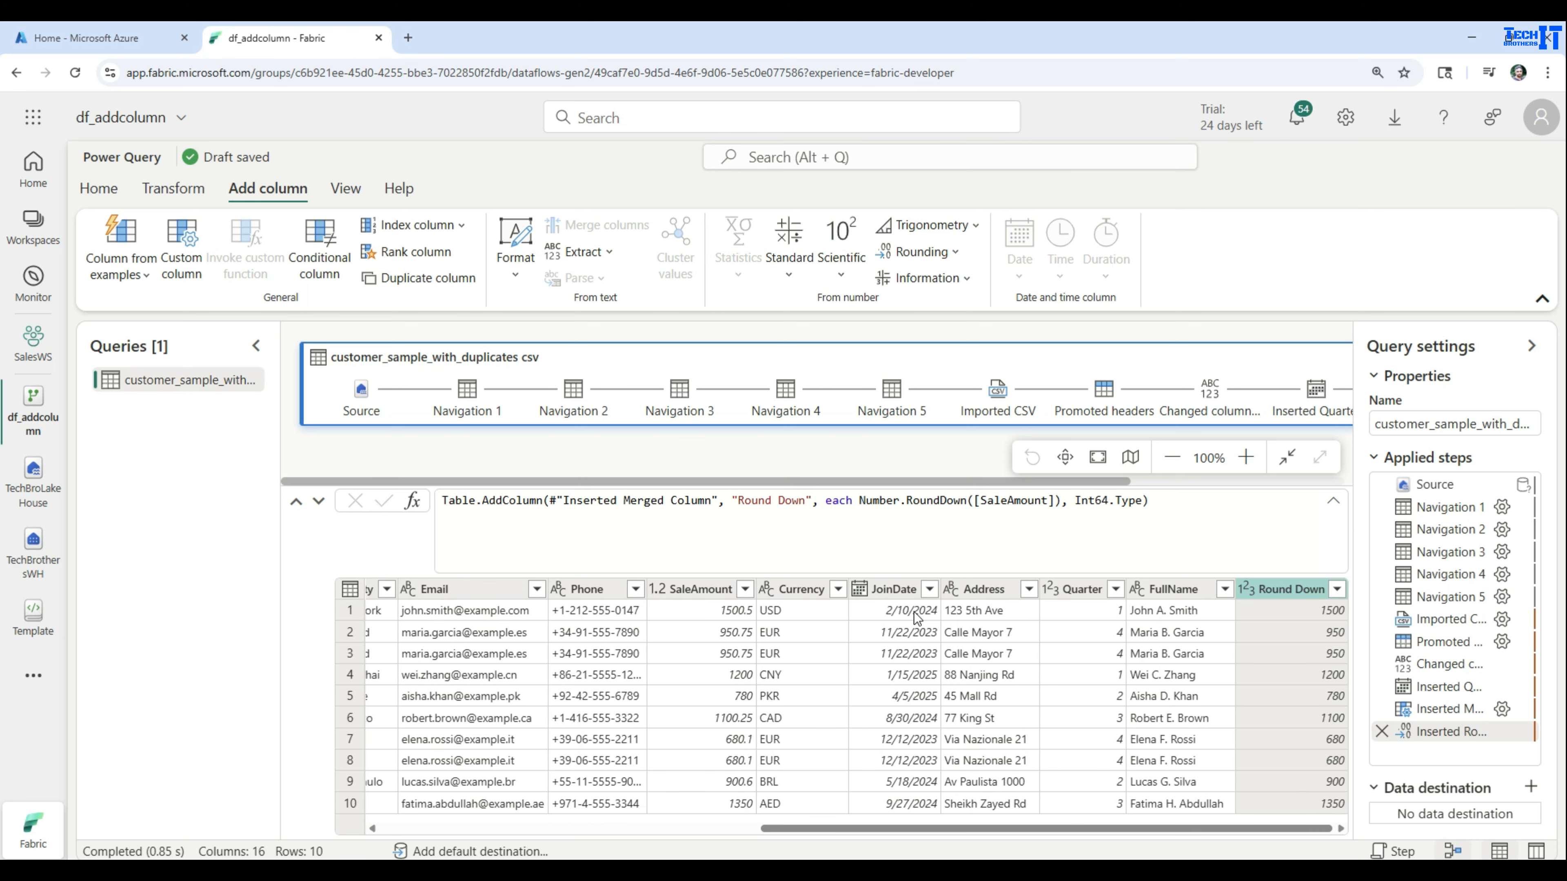
click(895, 635)
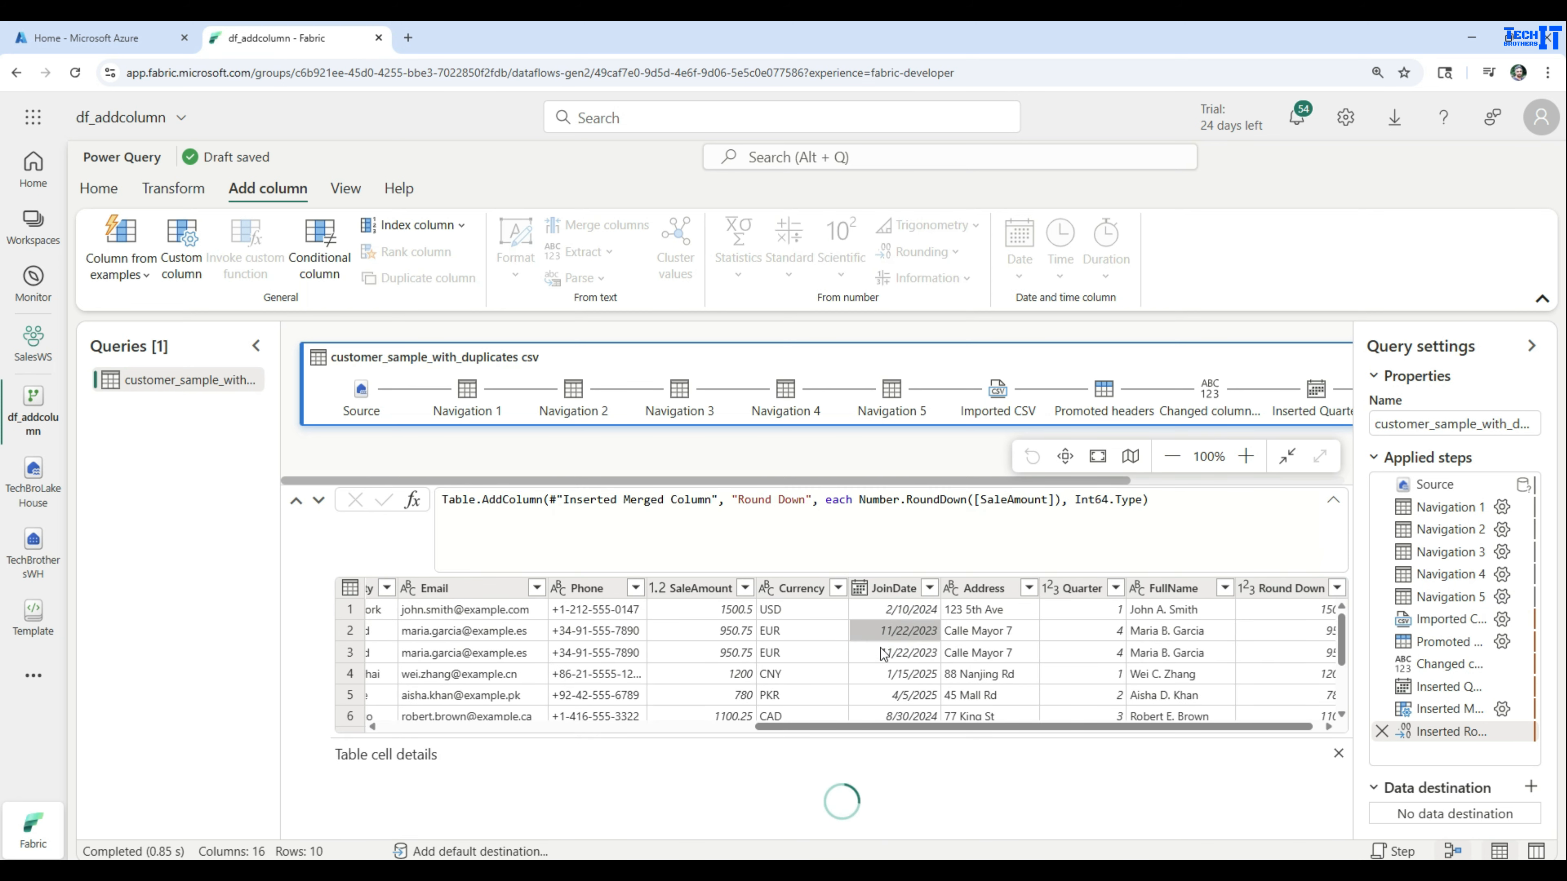
click(900, 659)
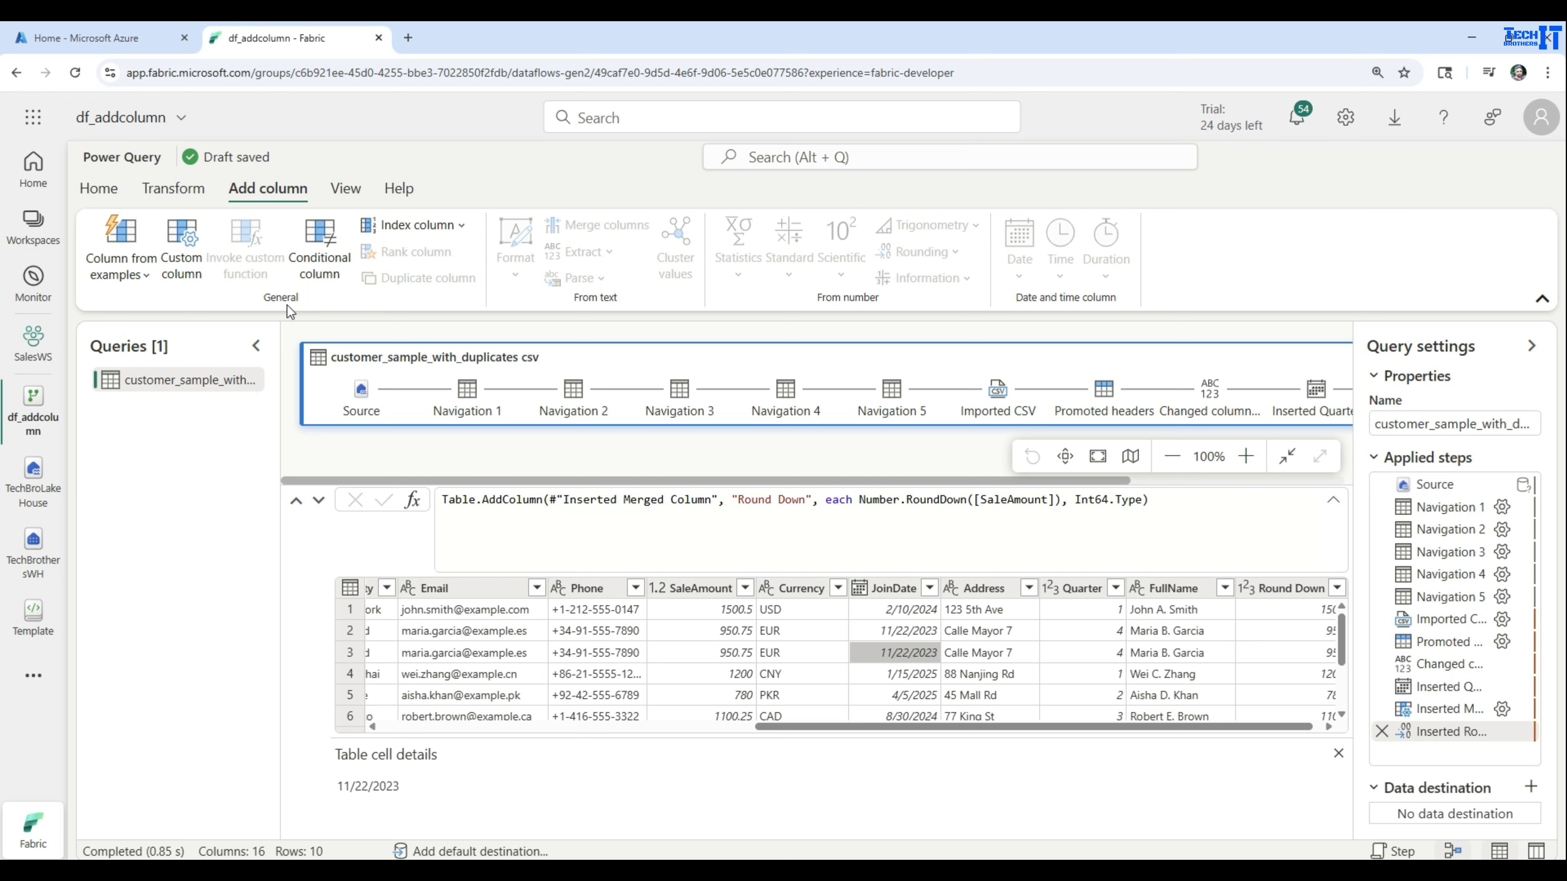
click(892, 587)
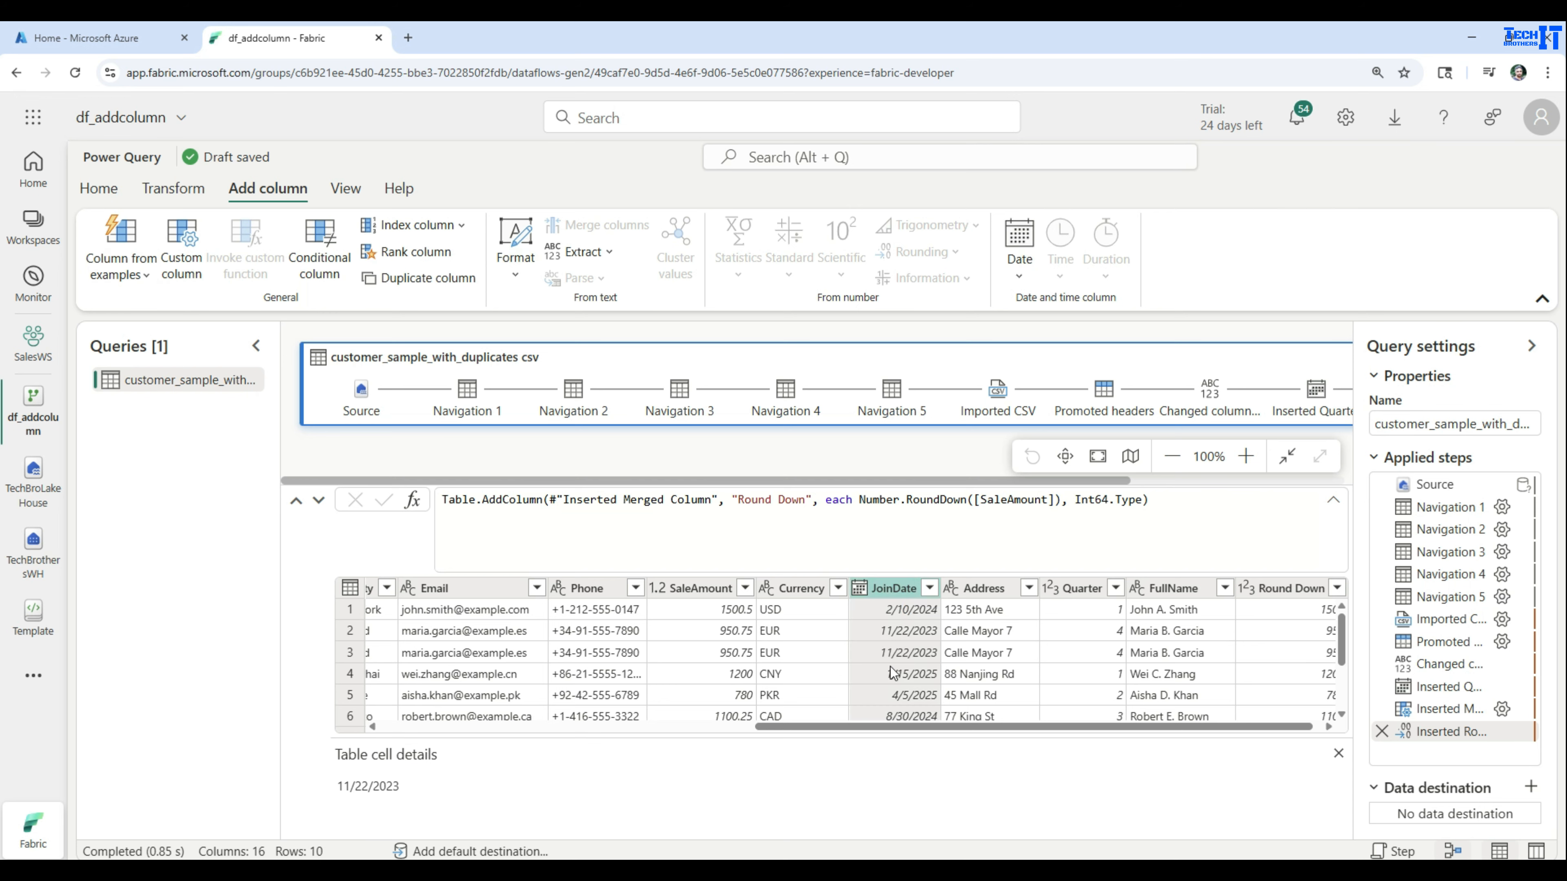
click(126, 274)
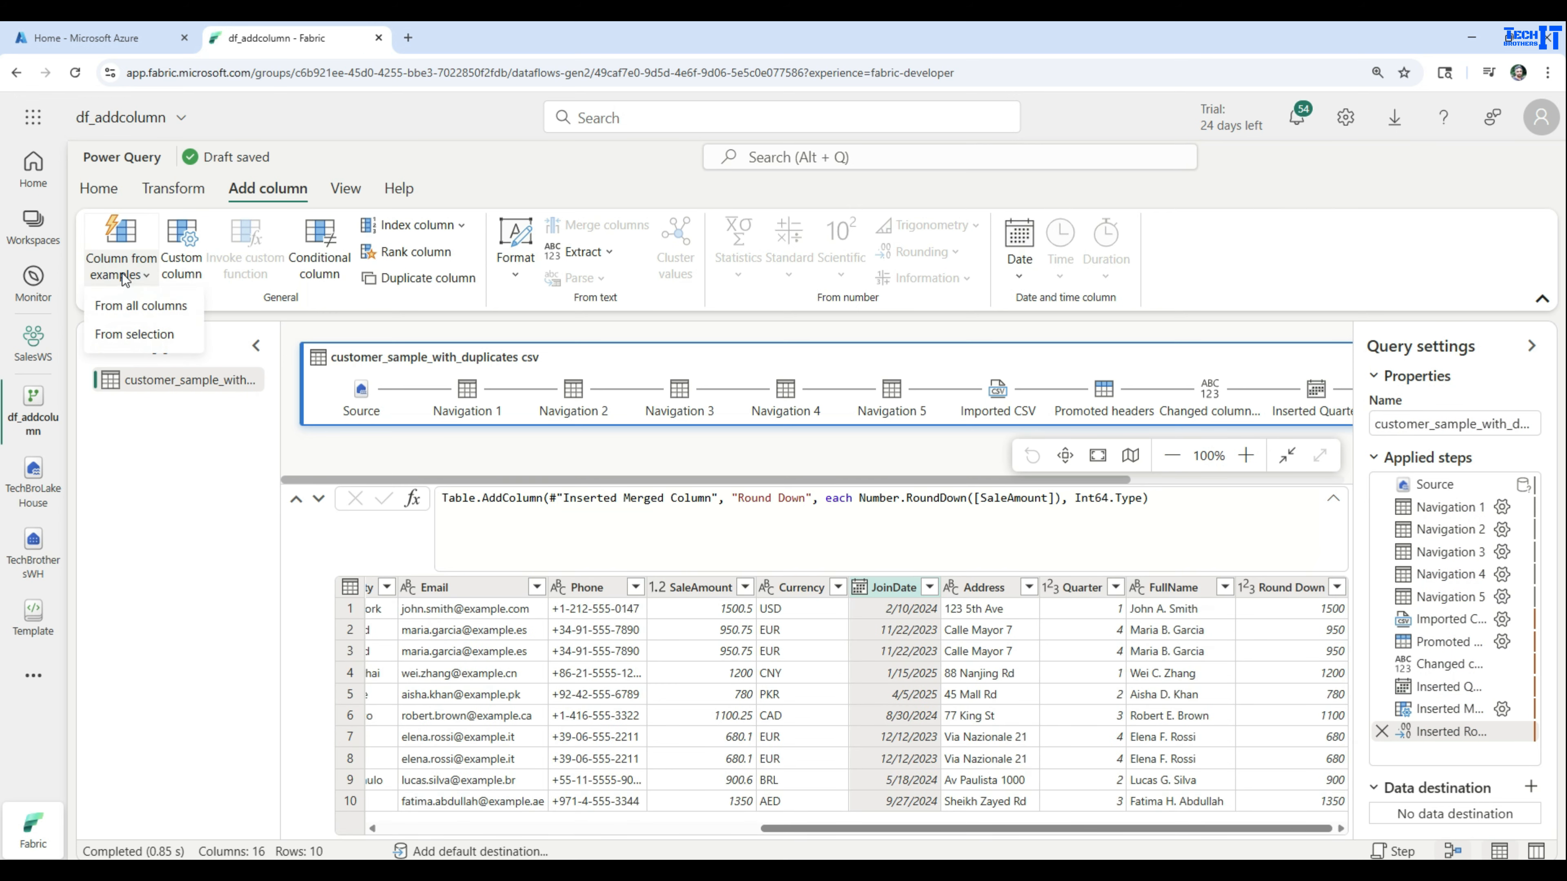
click(135, 333)
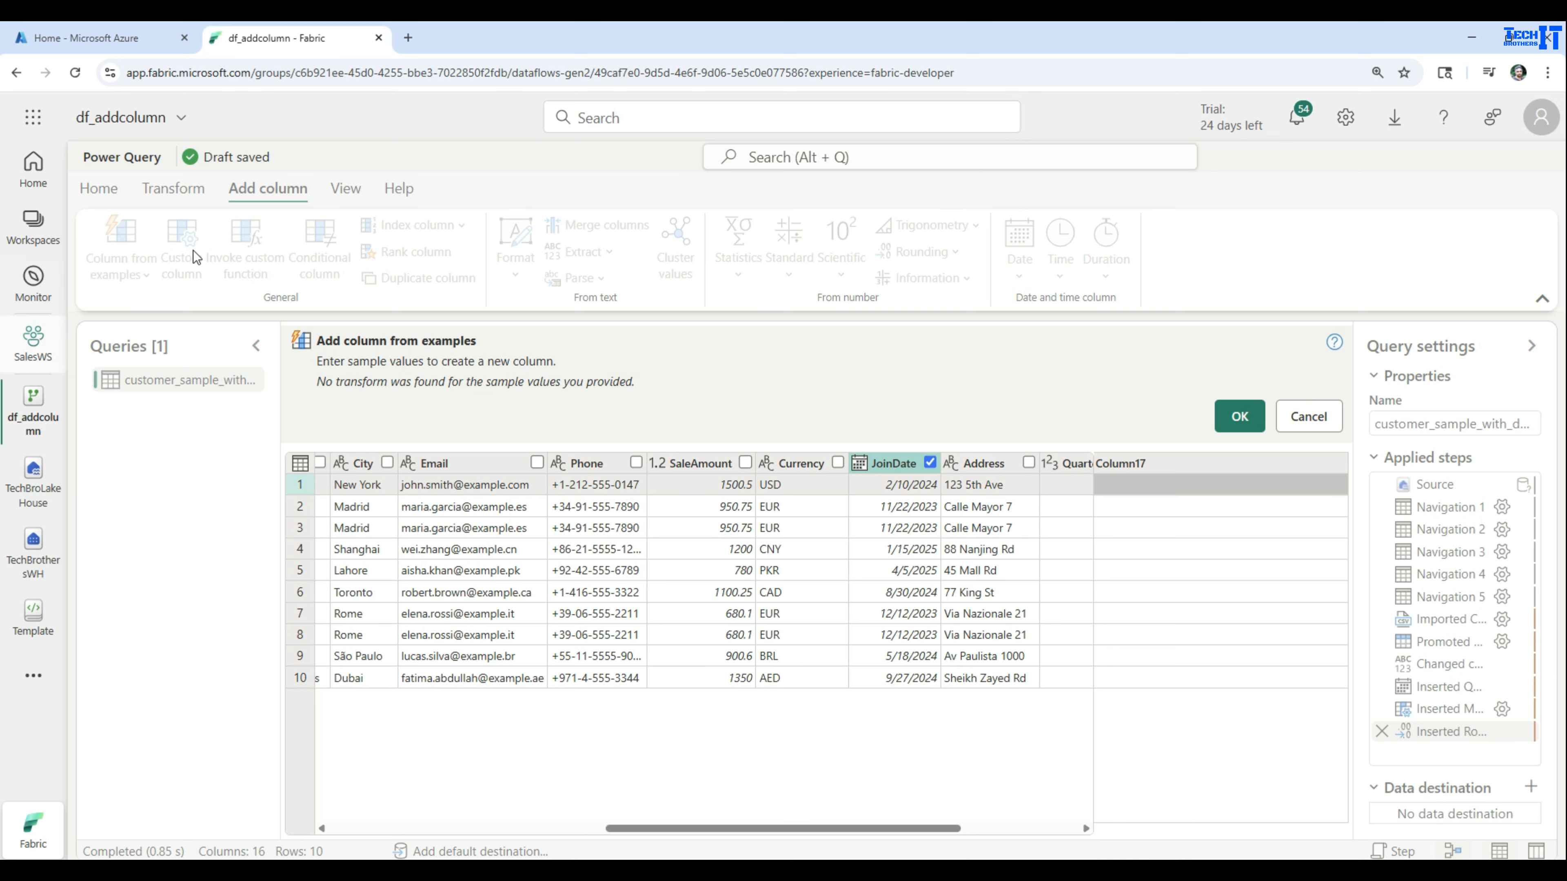
Examine the list of date suggestions drawn from JoinDate for the first row, then close it without choosing one
click(1160, 485)
scroll(1240, 573, down, 3)
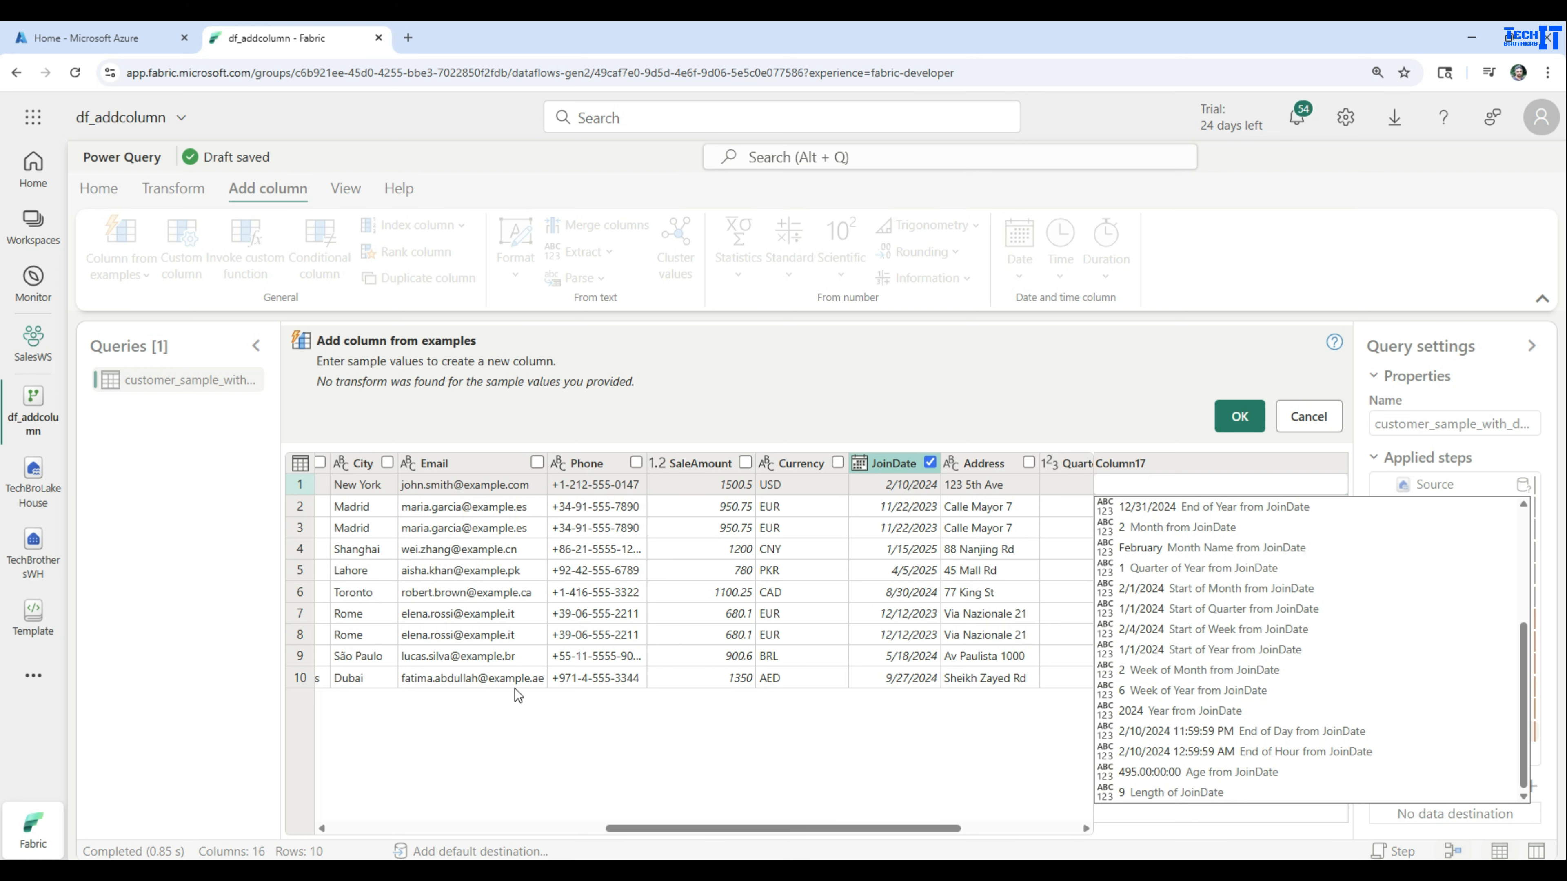
click(878, 749)
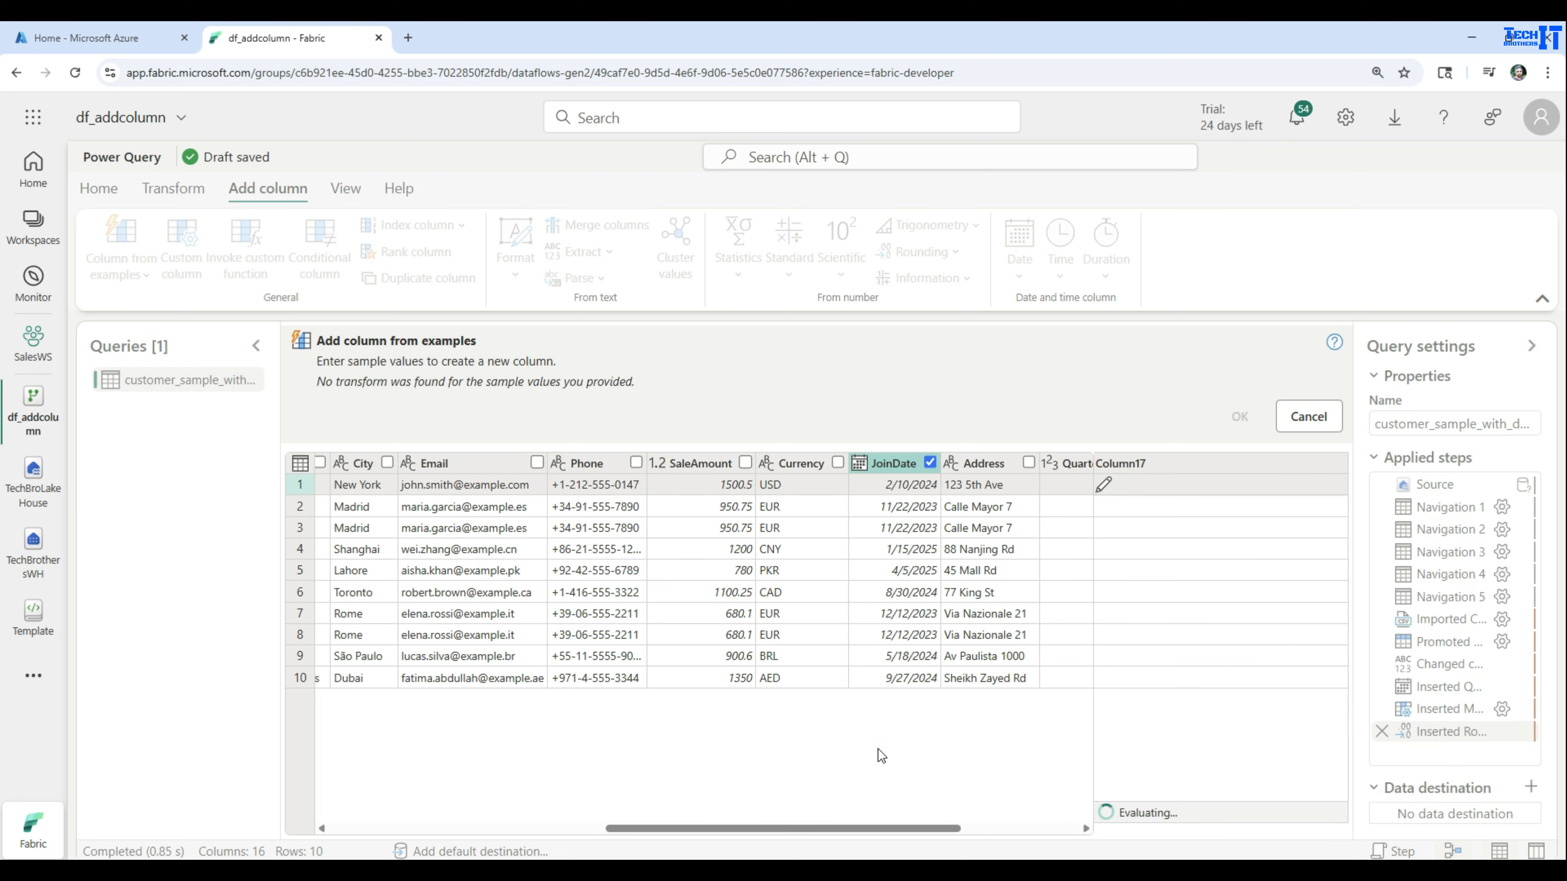